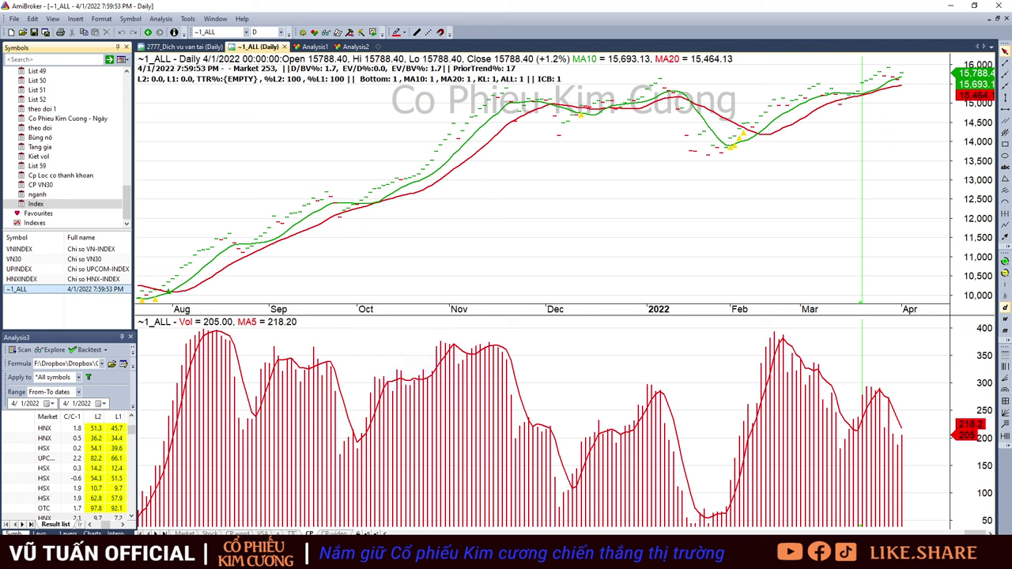
- Switch to the CP Kim Cương 04.04.2022 workbook in Excel and filter the Nhóm ngành mạnh nhất column to value 1
{"action": "mouse_move", "coordinate": [147, 553]}
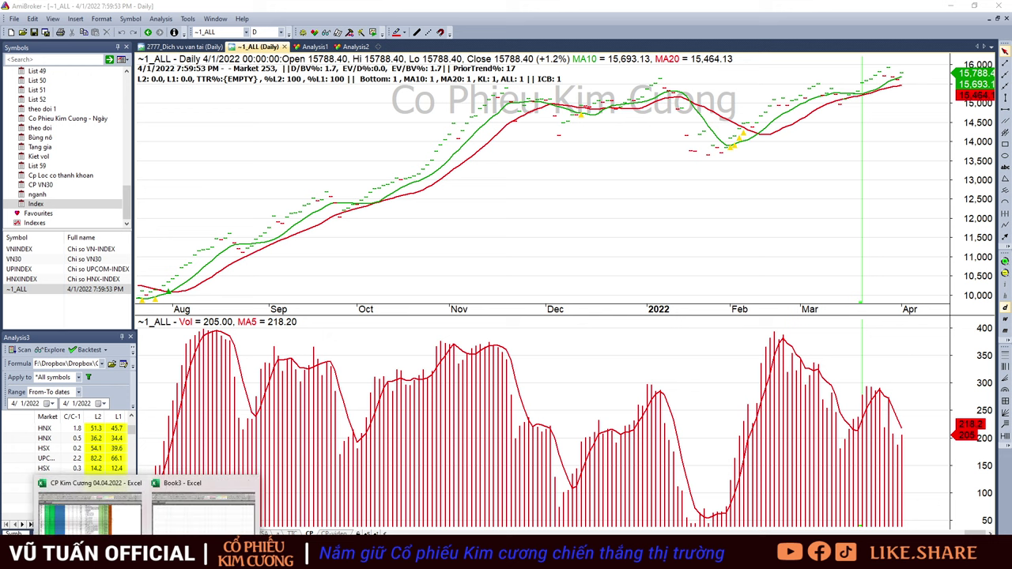
{"action": "left_click", "coordinate": [92, 518]}
{"action": "scroll", "coordinate": [181, 347], "scroll_direction": "up", "scroll_amount": 5}
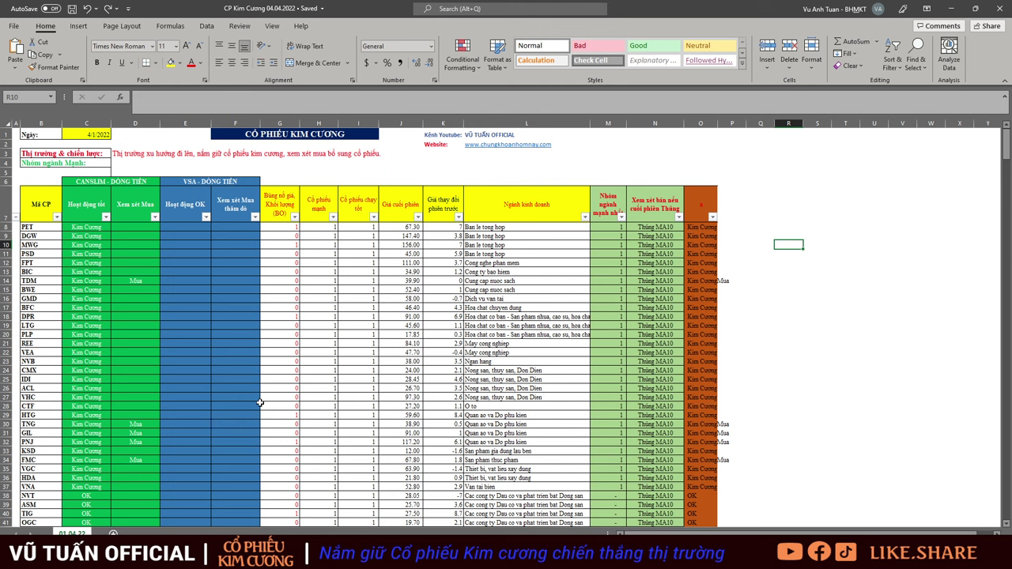
{"action": "left_click", "coordinate": [622, 216]}
{"action": "left_click", "coordinate": [502, 352]}
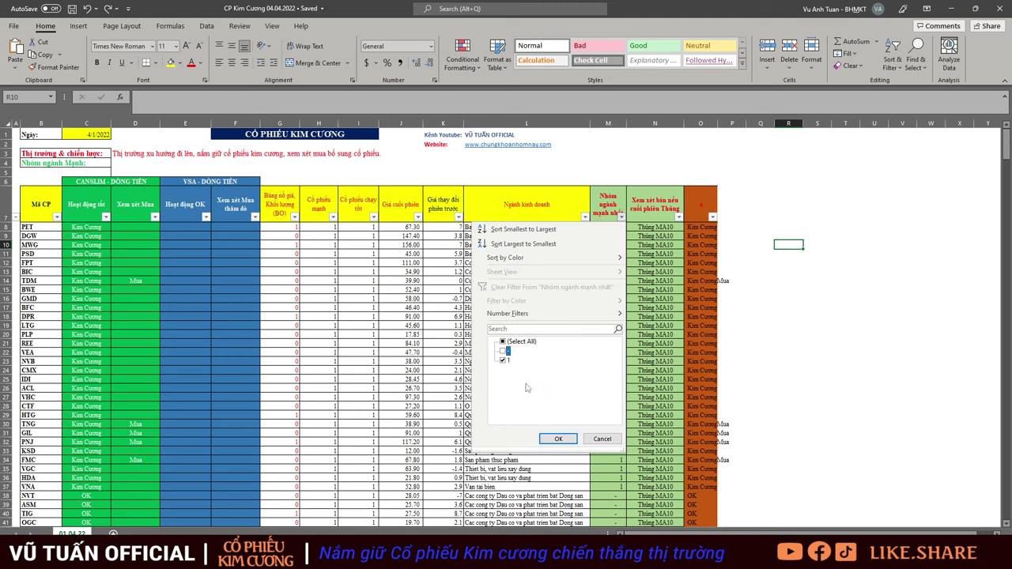
{"action": "left_click", "coordinate": [558, 439]}
{"action": "left_click_drag", "start_coordinate": [524, 383], "coordinate": [544, 336]}
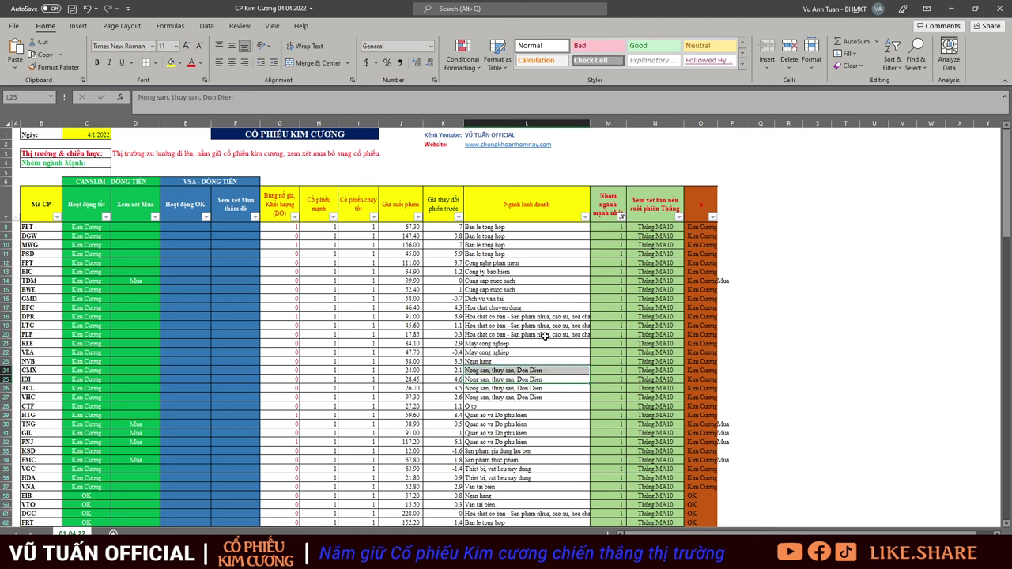
- Review the full list of industries in the Ngành kinh doanh filter, enlarging it so more entries fit
{"action": "left_click", "coordinate": [586, 217]}
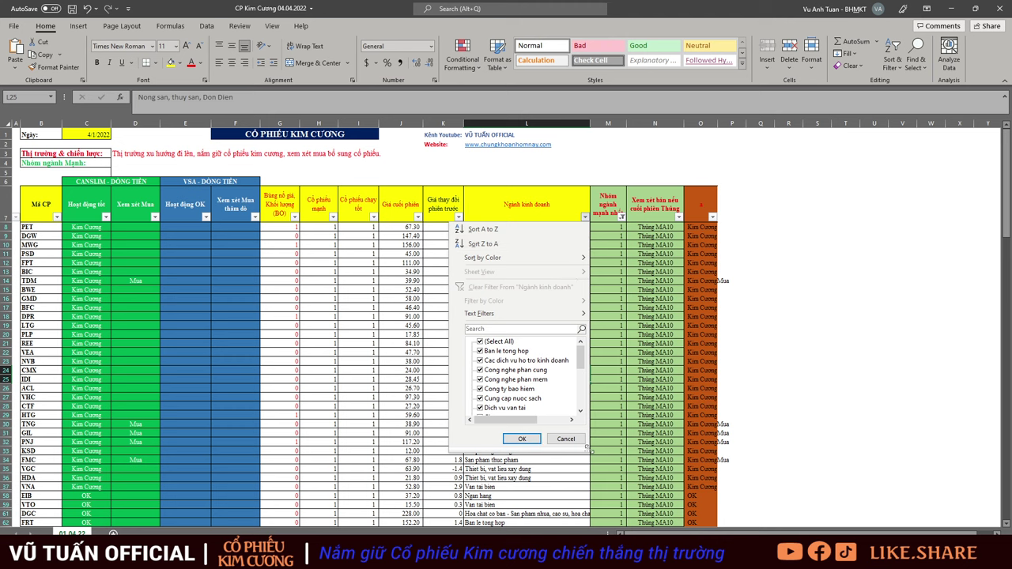
{"action": "left_click", "coordinate": [567, 439]}
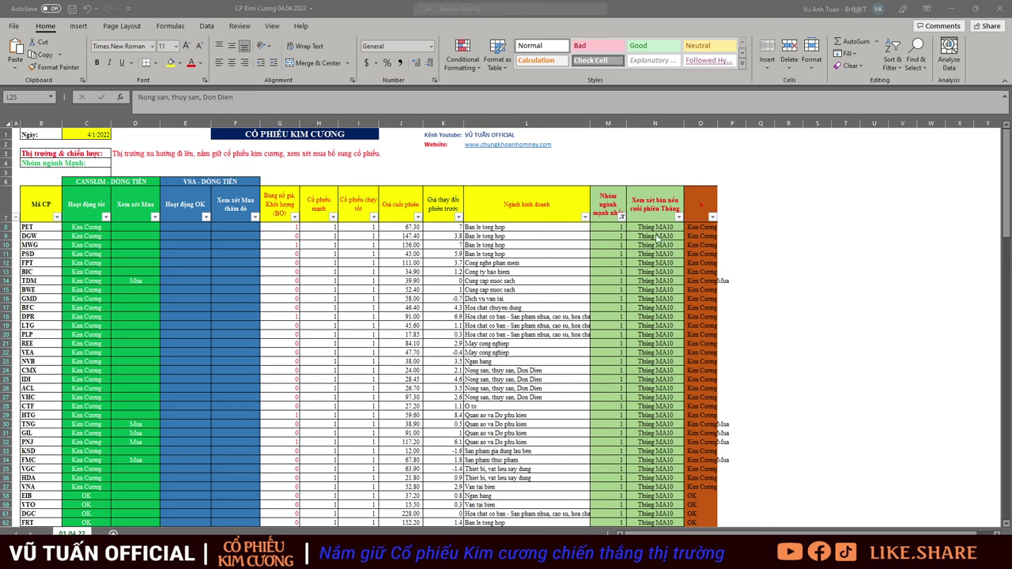
{"action": "left_click", "coordinate": [585, 217]}
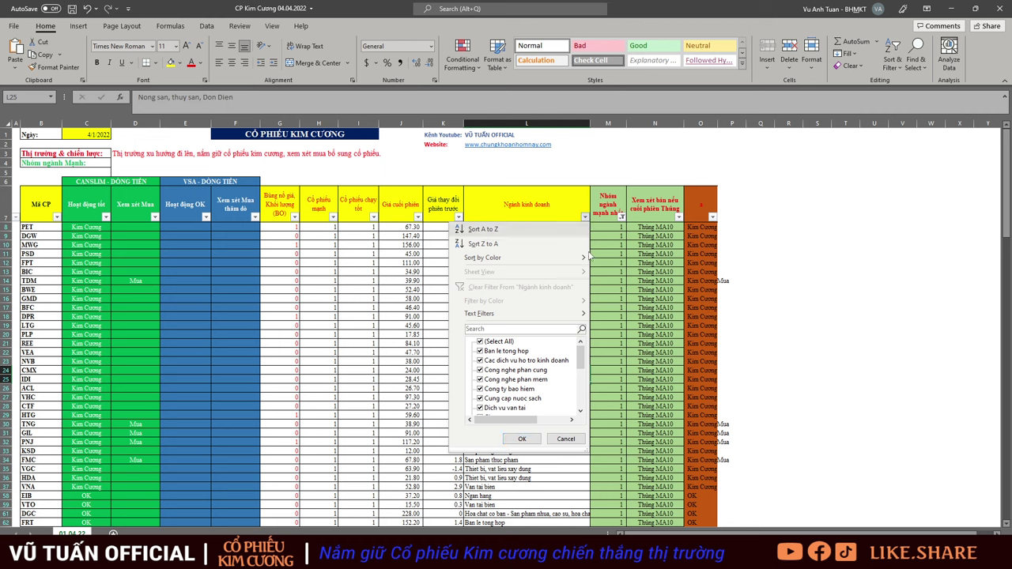
{"action": "left_click_drag", "start_coordinate": [585, 450], "coordinate": [857, 536]}
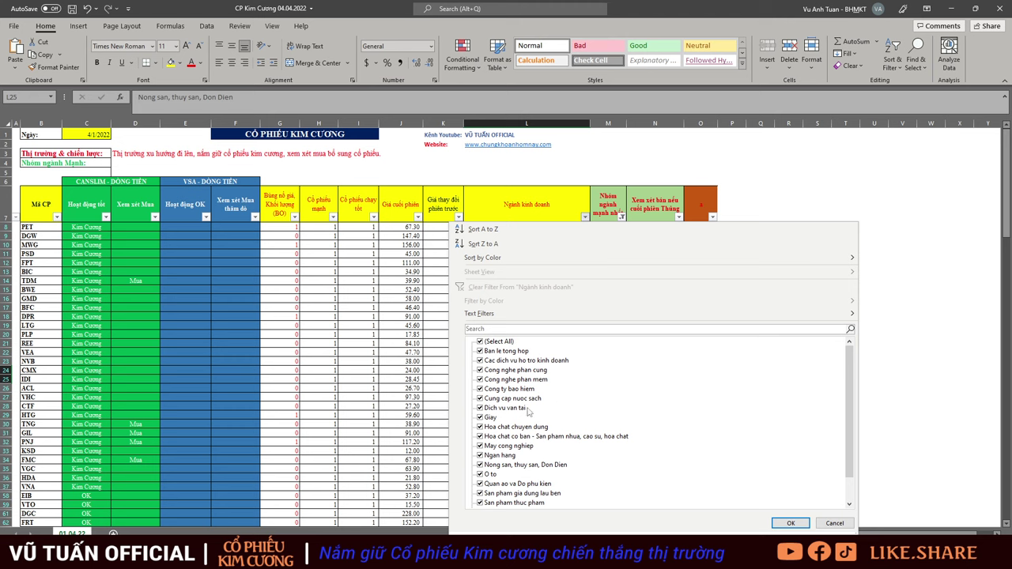
{"action": "scroll", "coordinate": [546, 420], "scroll_direction": "down", "scroll_amount": 1}
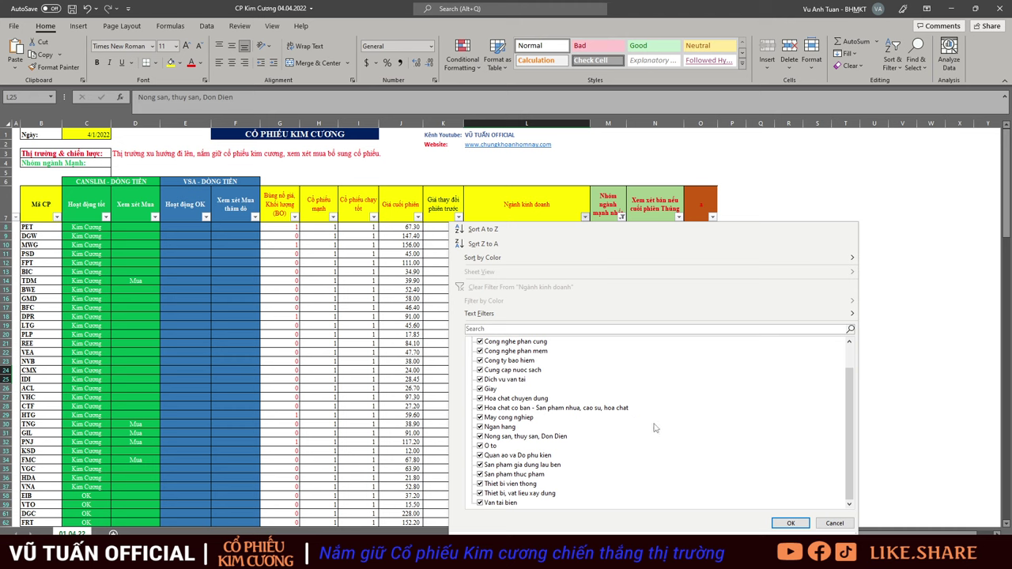
{"action": "left_click", "coordinate": [790, 523]}
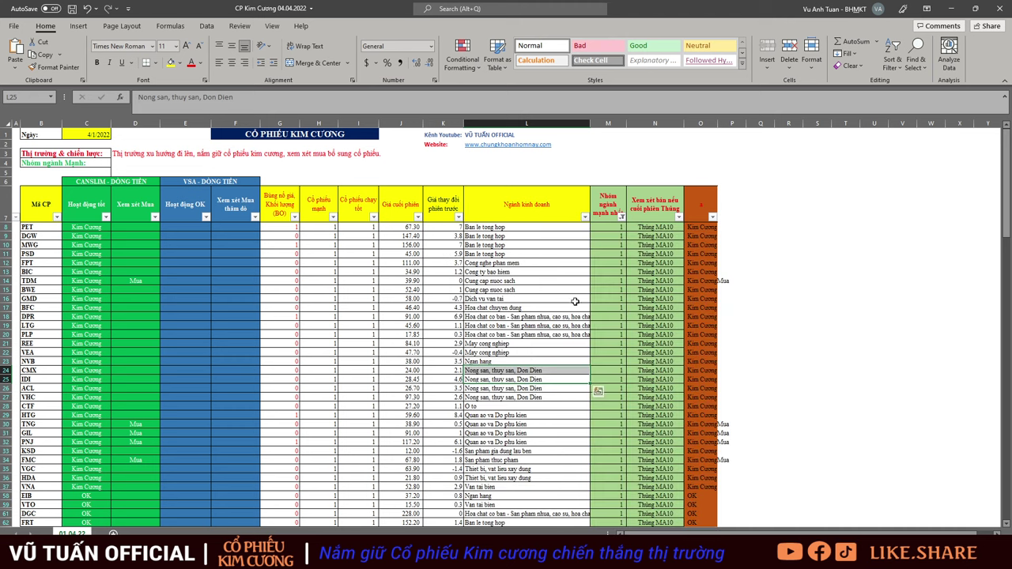
- Clear the table's filter and select the stock table from the Mã CP header across to column N, down to row 34
{"action": "left_click", "coordinate": [812, 234]}
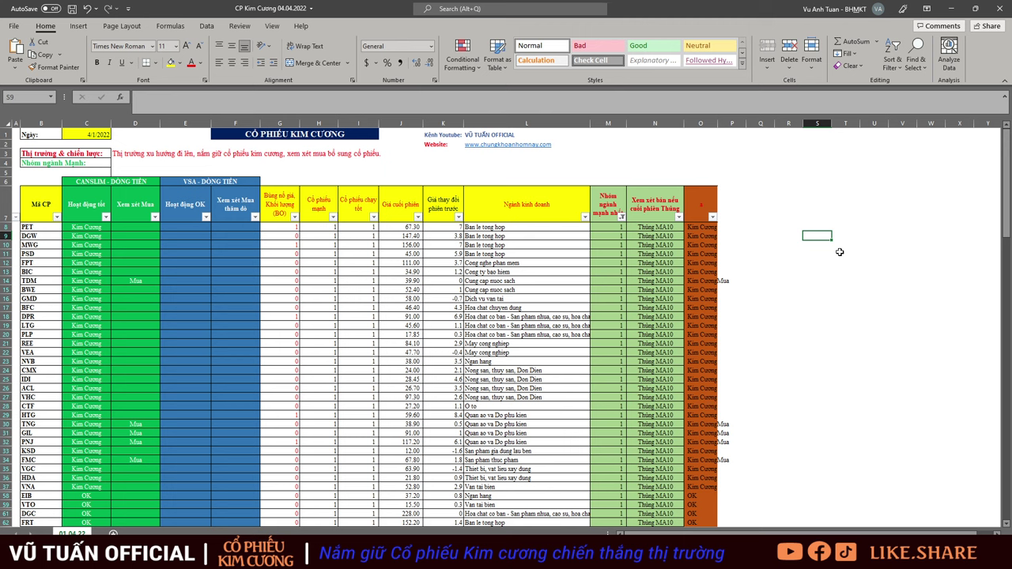
{"action": "key", "text": "alt+a"}
{"action": "key", "text": "c"}
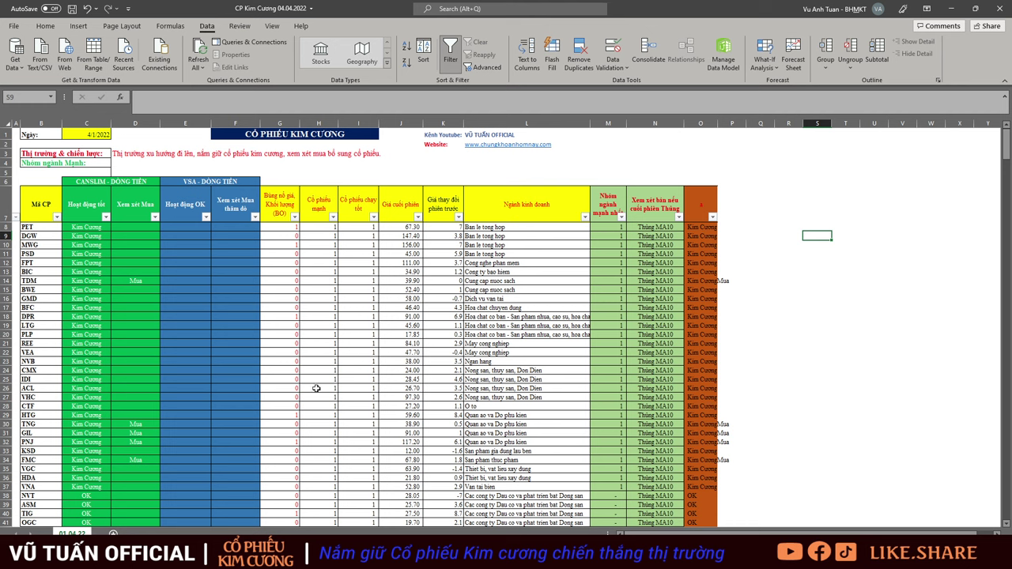
{"action": "left_click_drag", "start_coordinate": [41, 204], "coordinate": [661, 460]}
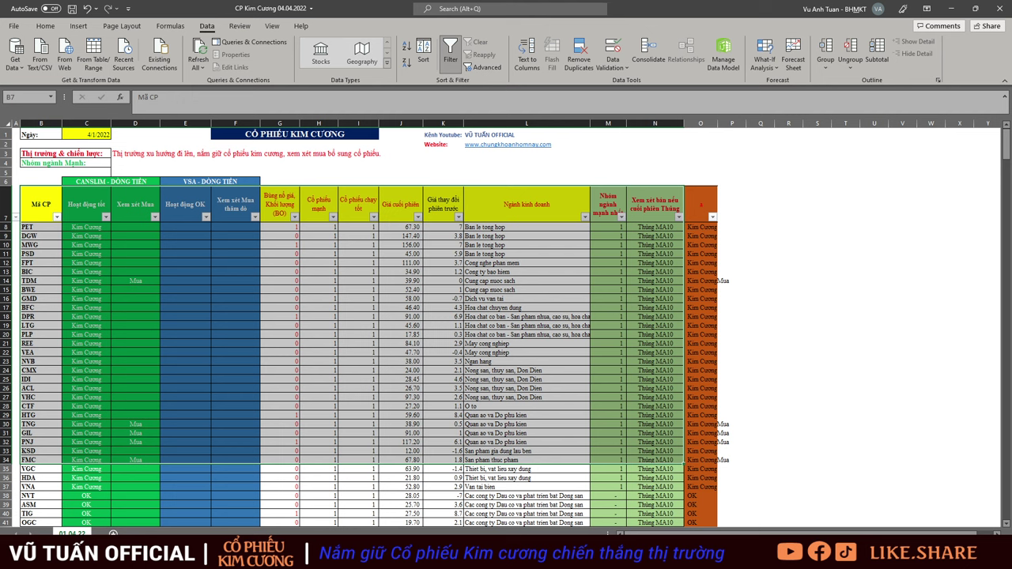
- Switch to AmiBroker, display the VNINDEX daily chart and inspect its recent values around March and April 2022
{"action": "key", "text": "alt+Tab"}
{"action": "key", "text": "Up"}
{"action": "key", "text": "Up"}
{"action": "key", "text": "Up"}
{"action": "key", "text": "Up"}
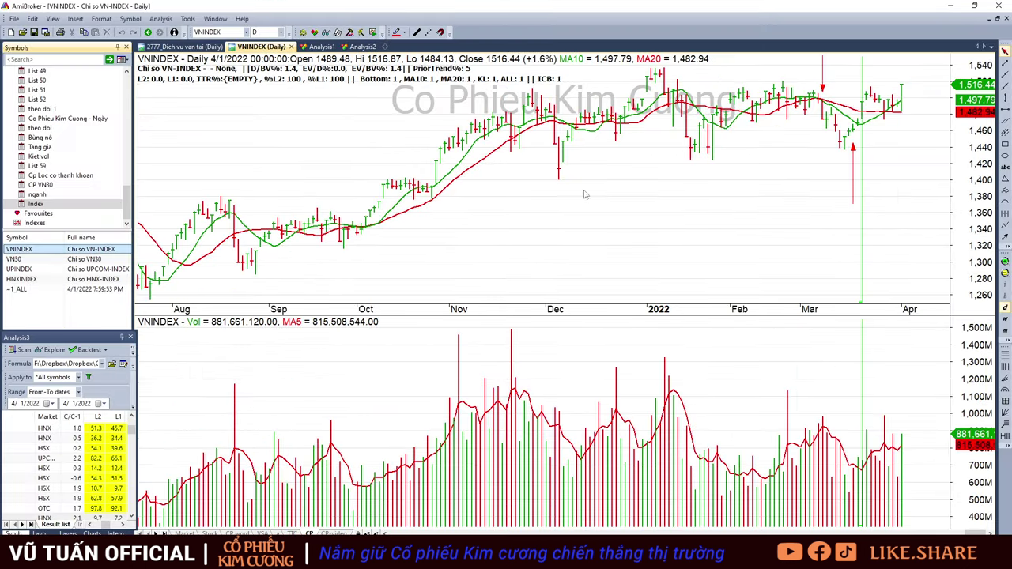
{"action": "left_click", "coordinate": [775, 162]}
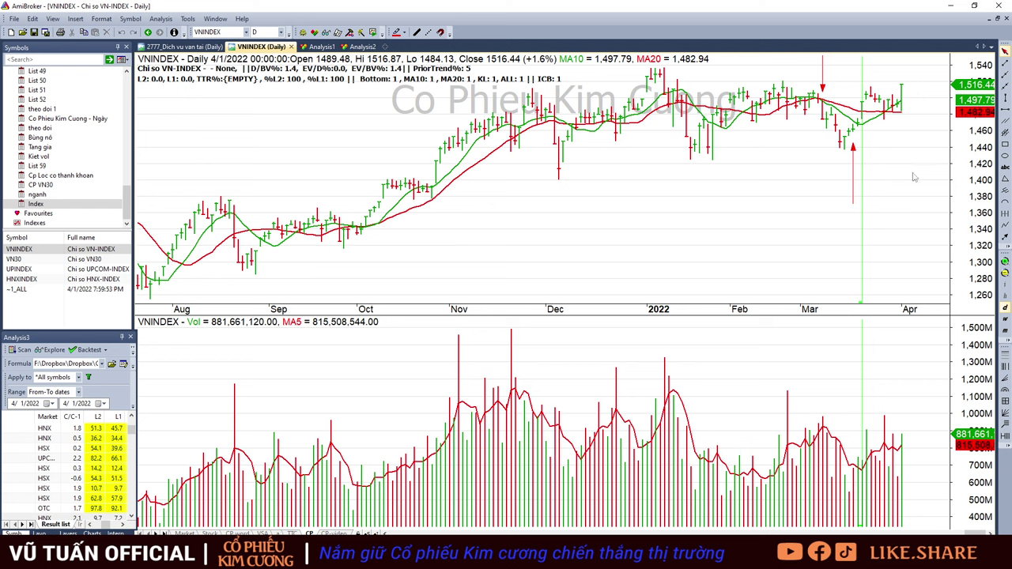
{"action": "mouse_move", "coordinate": [913, 182]}
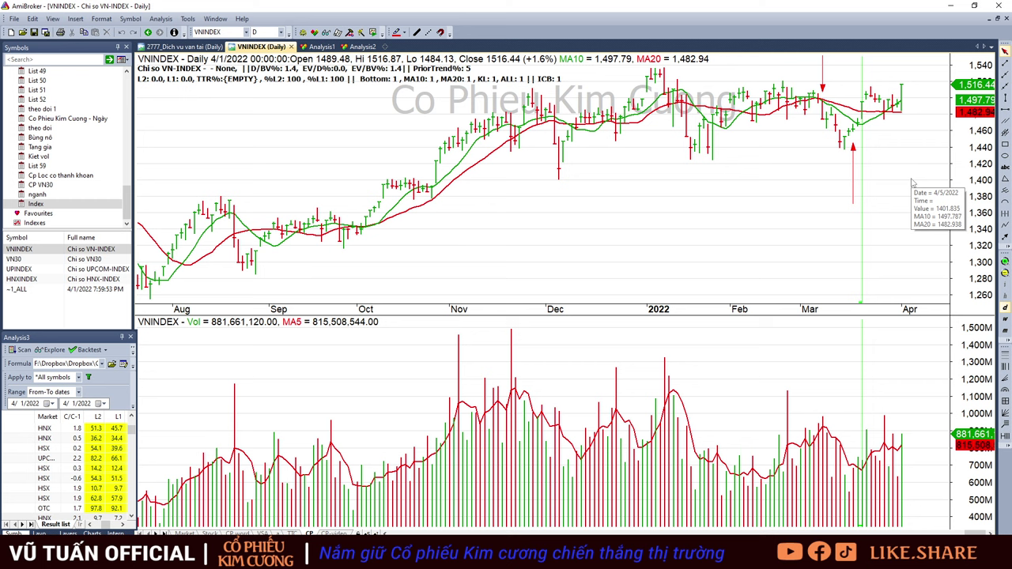
{"action": "mouse_move", "coordinate": [862, 206]}
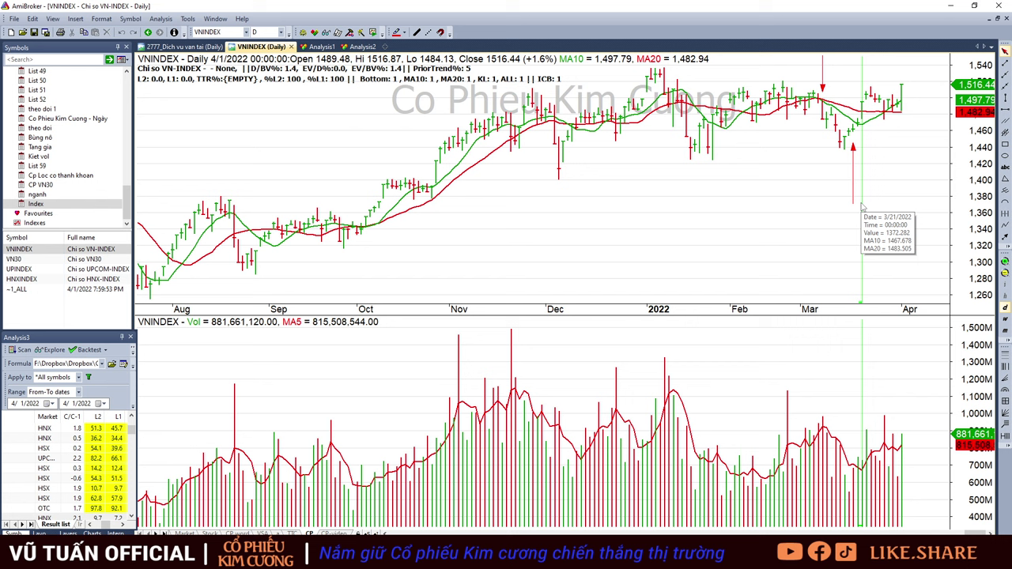
{"action": "mouse_move", "coordinate": [685, 278]}
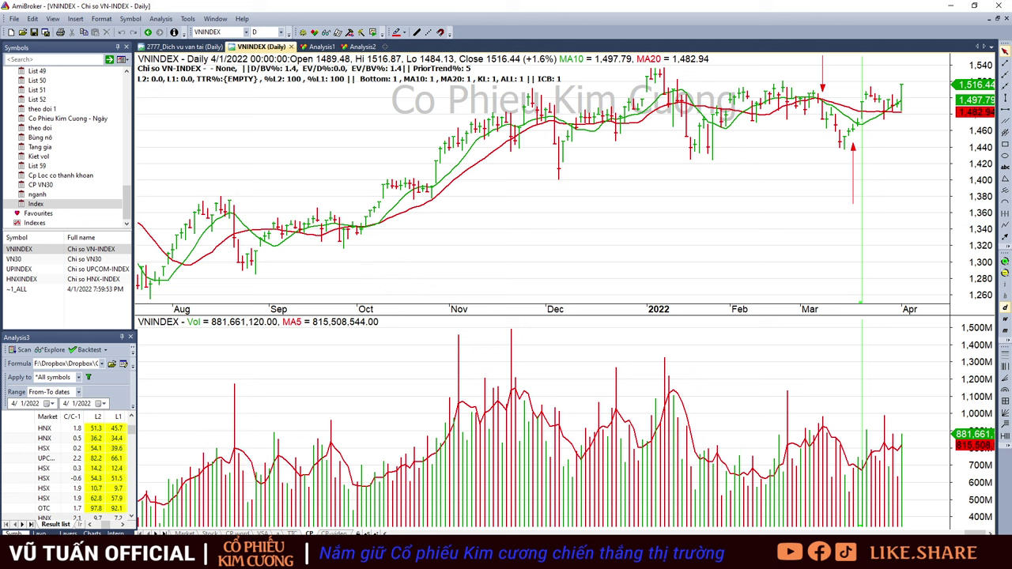
- Return to the CP Kim Cương 04.04.2022 workbook in Excel and highlight the CANSLIM - DÒNG TIỀN and VSA - DÒNG TIỀN column groups
{"action": "left_click", "coordinate": [148, 558]}
{"action": "left_click", "coordinate": [131, 522]}
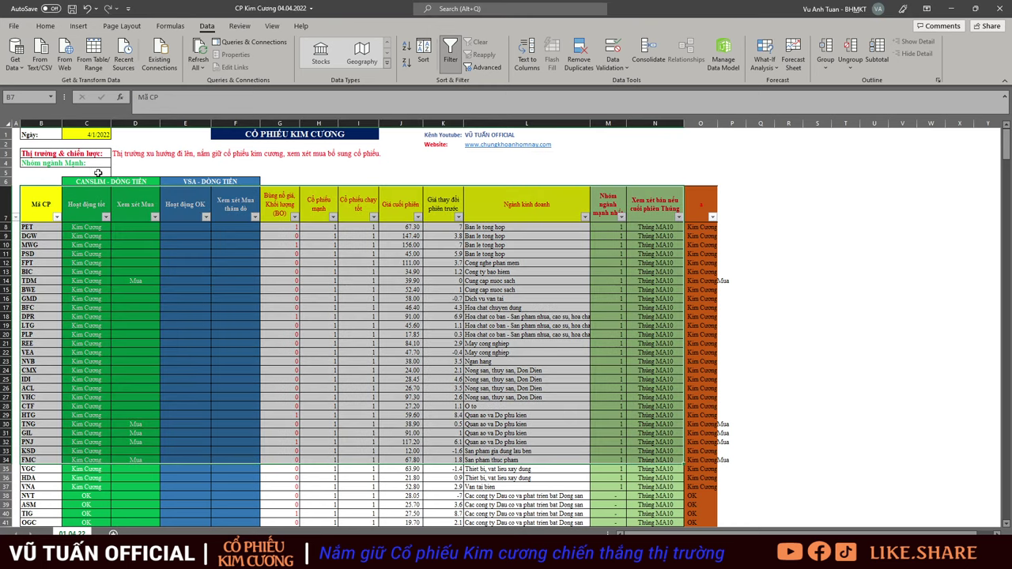
{"action": "left_click_drag", "start_coordinate": [107, 180], "coordinate": [228, 439]}
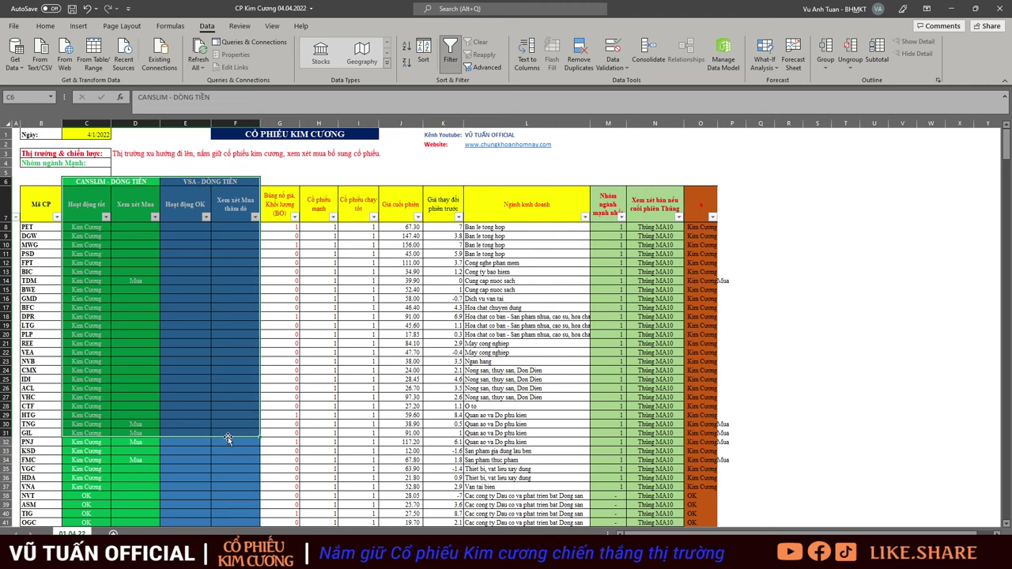
{"action": "scroll", "coordinate": [218, 437], "scroll_direction": "down", "scroll_amount": 1}
{"action": "scroll", "coordinate": [213, 404], "scroll_direction": "up", "scroll_amount": 1}
{"action": "left_click_drag", "start_coordinate": [91, 183], "coordinate": [101, 419]}
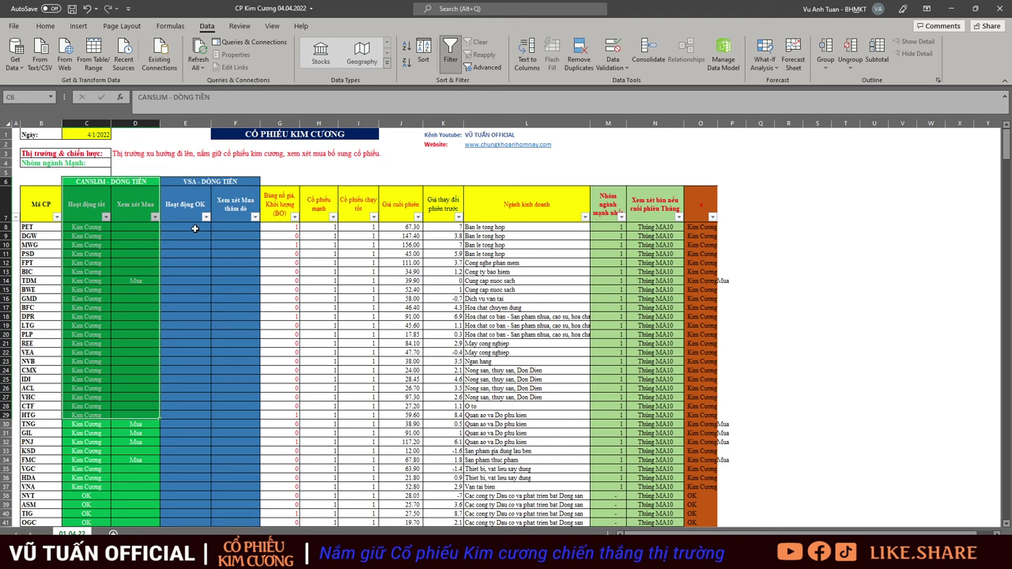
{"action": "left_click_drag", "start_coordinate": [198, 186], "coordinate": [202, 452]}
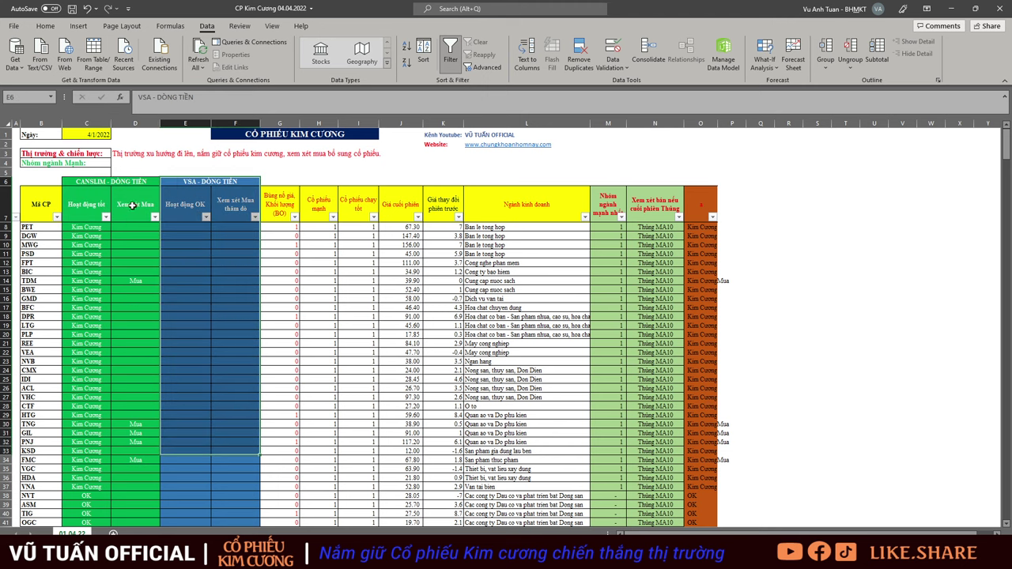
{"action": "left_click_drag", "start_coordinate": [124, 179], "coordinate": [117, 487]}
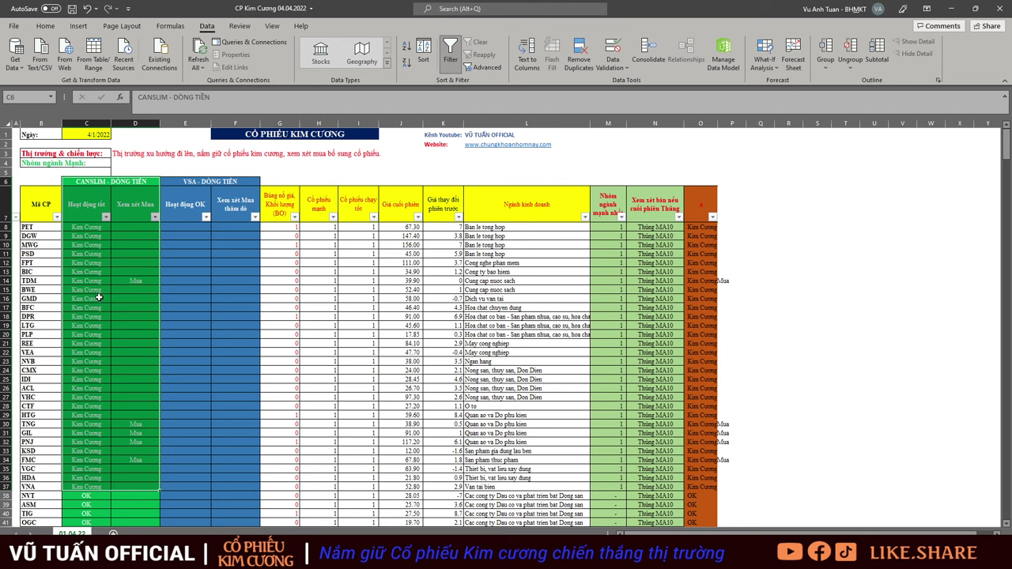
- Highlight the stocks rated Kim Cương in rows 8 to 37, including their codes in the Mã CP column
{"action": "scroll", "coordinate": [107, 338], "scroll_direction": "down", "scroll_amount": 1}
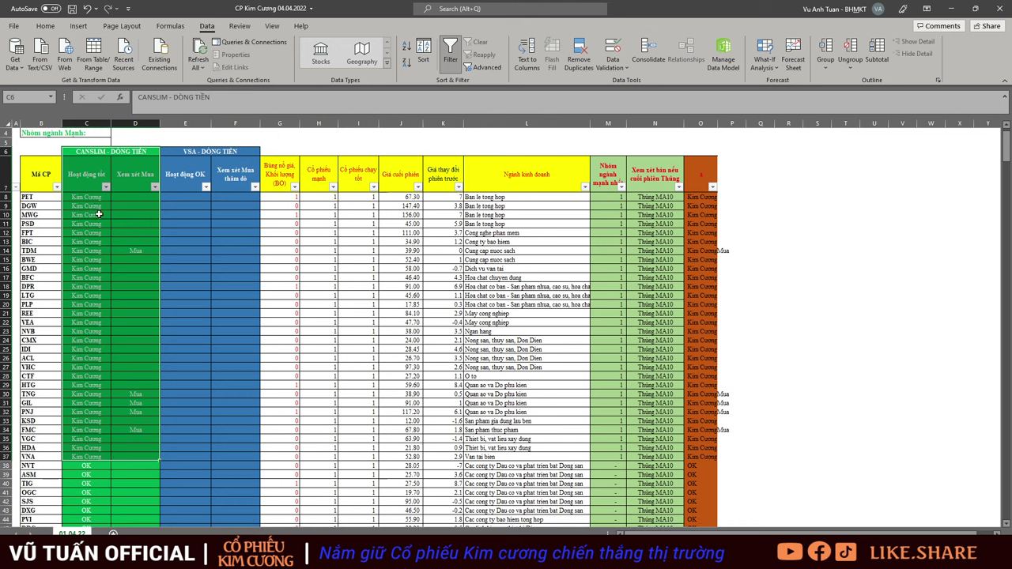
{"action": "left_click_drag", "start_coordinate": [95, 199], "coordinate": [73, 456]}
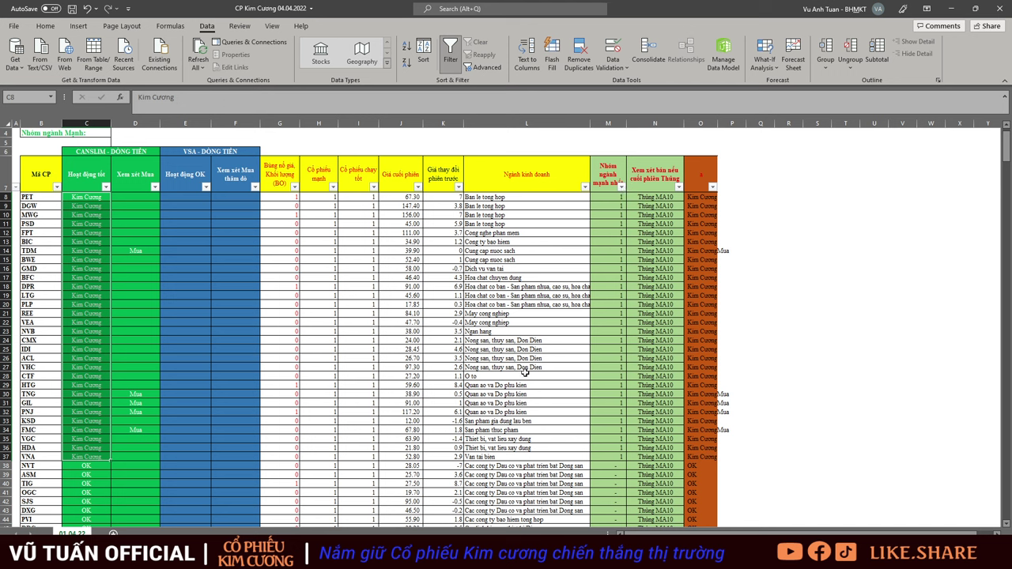
{"action": "left_click_drag", "start_coordinate": [79, 198], "coordinate": [85, 458]}
{"action": "left_click_drag", "start_coordinate": [29, 196], "coordinate": [95, 452]}
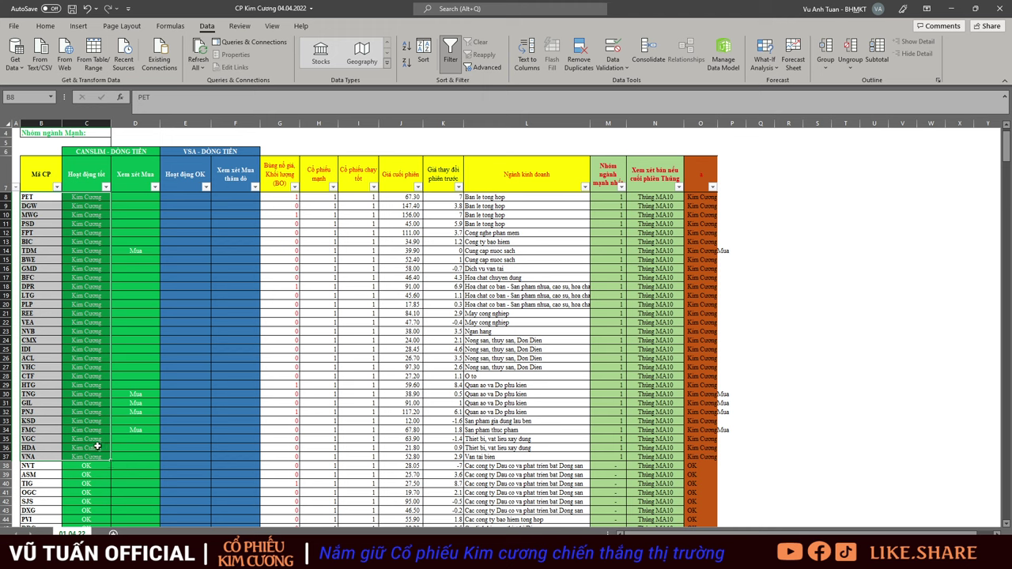
- Highlight the codes and ratings of the stocks marked OK under Hoạt động tốt, rows 38 to 62
{"action": "scroll", "coordinate": [91, 443], "scroll_direction": "down", "scroll_amount": 5}
{"action": "scroll", "coordinate": [66, 312], "scroll_direction": "down", "scroll_amount": 2}
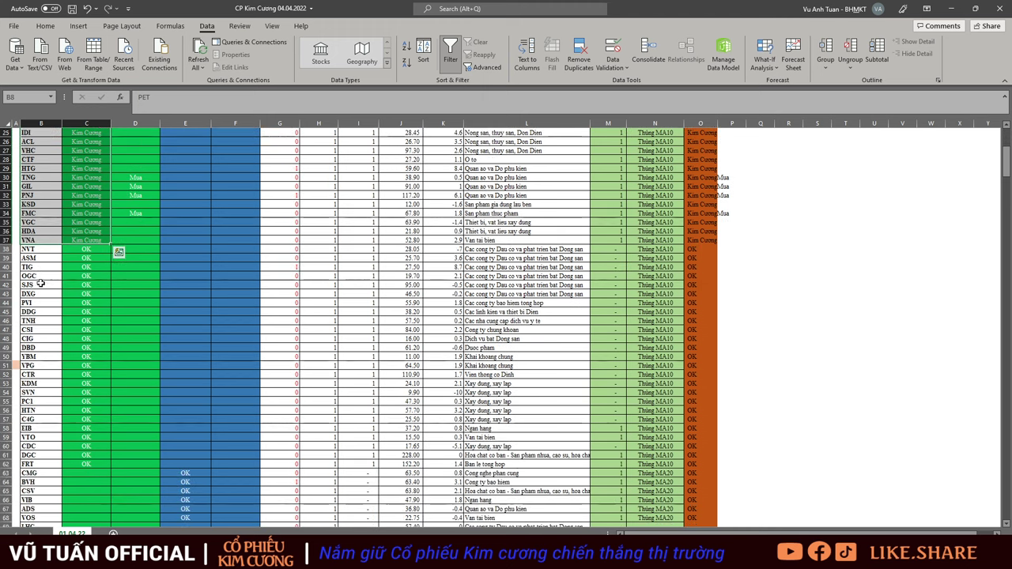
{"action": "left_click", "coordinate": [35, 248]}
{"action": "left_click_drag", "start_coordinate": [36, 248], "coordinate": [90, 463]}
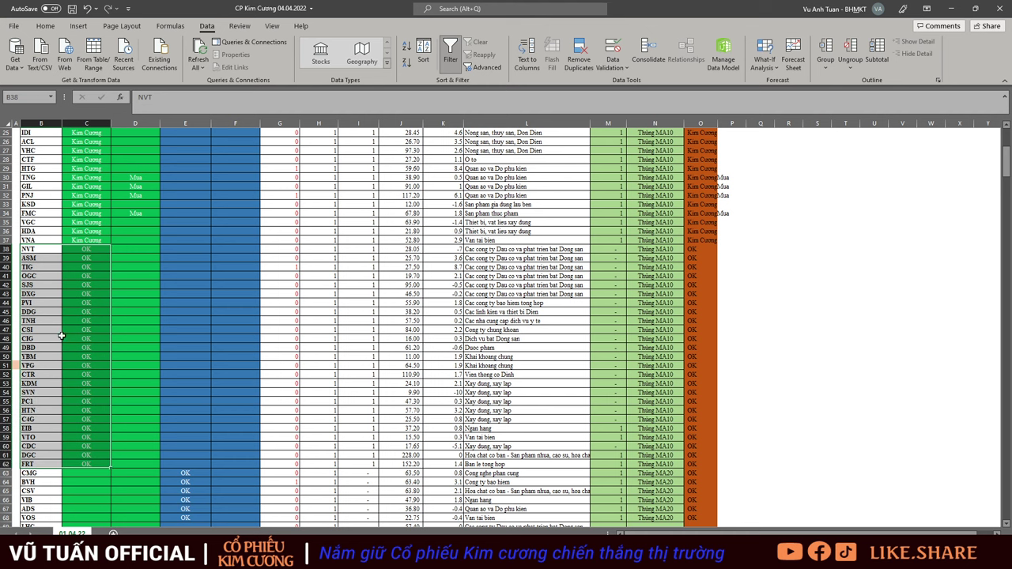
- Filter the CANSLIM Xem xét Mua column to show only the stocks marked Mua
{"action": "scroll", "coordinate": [92, 367], "scroll_direction": "up", "scroll_amount": 8}
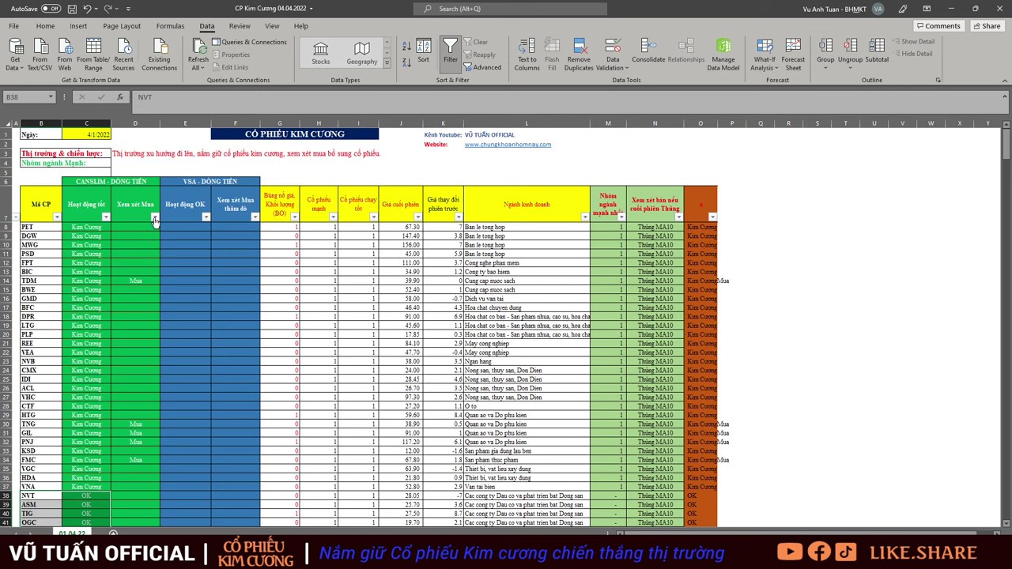
{"action": "left_click", "coordinate": [155, 221]}
{"action": "left_click", "coordinate": [67, 342]}
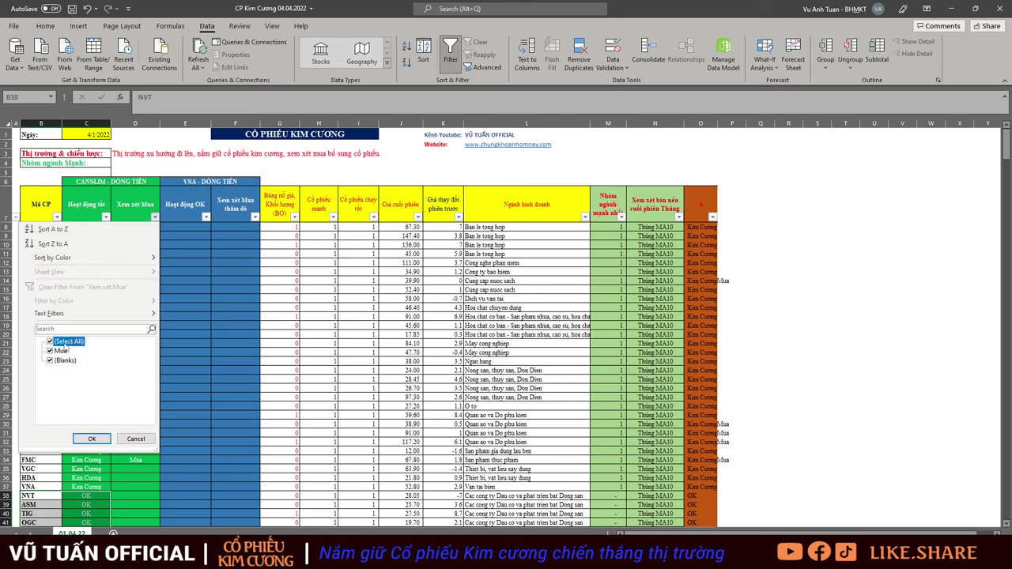
{"action": "left_click", "coordinate": [59, 351]}
{"action": "left_click", "coordinate": [92, 439]}
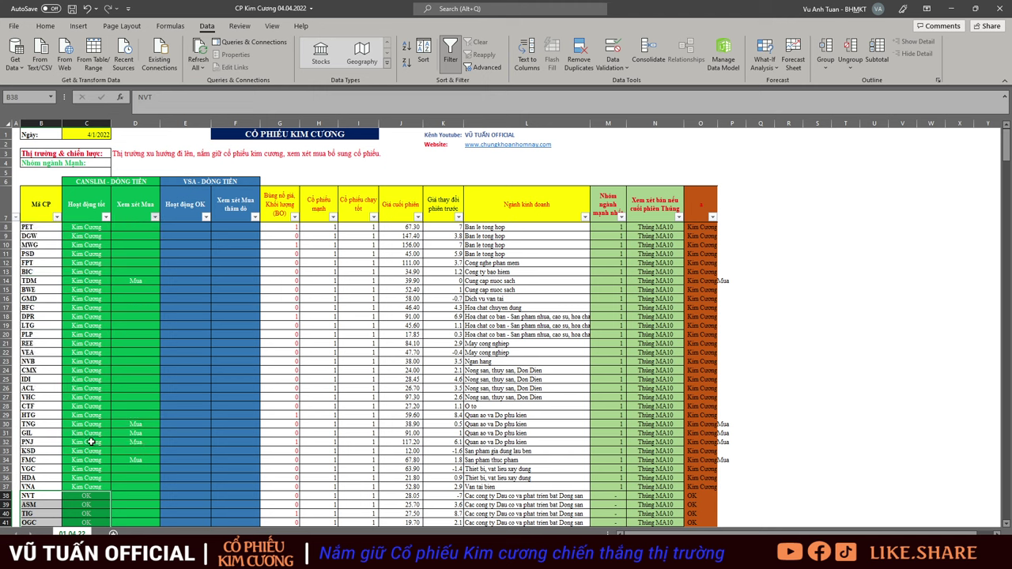
- Highlight the filtered stocks marked Mua from their codes to the Xem xét Mua column, and undo the filter
{"action": "left_click", "coordinate": [207, 335]}
{"action": "left_click_drag", "start_coordinate": [38, 227], "coordinate": [118, 270]}
{"action": "left_click", "coordinate": [114, 369]}
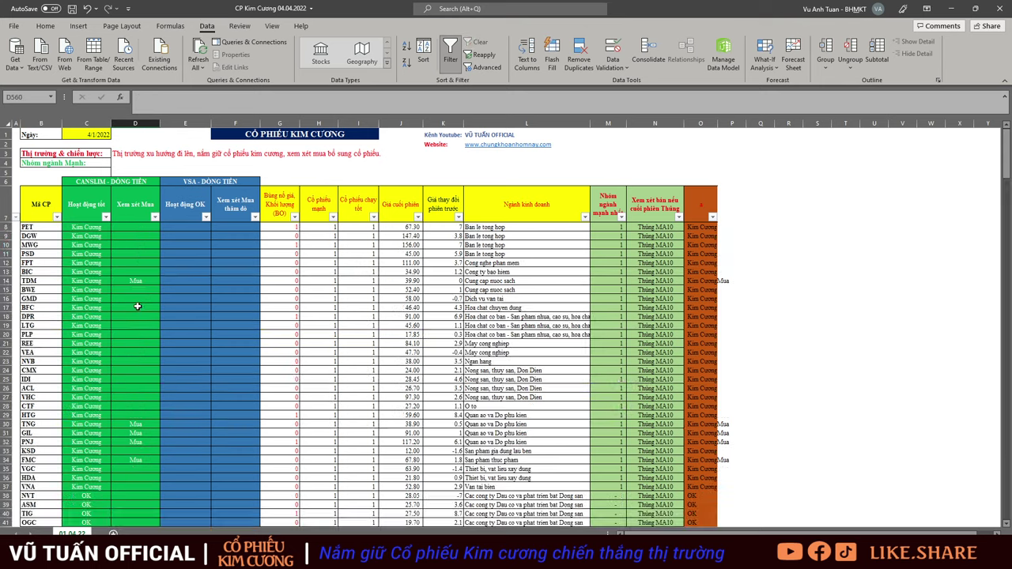
{"action": "key", "text": "ctrl+z"}
- Highlight the VSA column group, sample Kim Cương and OK ratings under Hoạt động tốt, and the OK entries in E63:E68
{"action": "left_click_drag", "start_coordinate": [222, 187], "coordinate": [210, 415]}
{"action": "scroll", "coordinate": [207, 401], "scroll_direction": "down", "scroll_amount": 2}
{"action": "left_click_drag", "start_coordinate": [87, 224], "coordinate": [87, 348]}
{"action": "left_click_drag", "start_coordinate": [84, 462], "coordinate": [86, 516]}
{"action": "scroll", "coordinate": [194, 387], "scroll_direction": "down", "scroll_amount": 12}
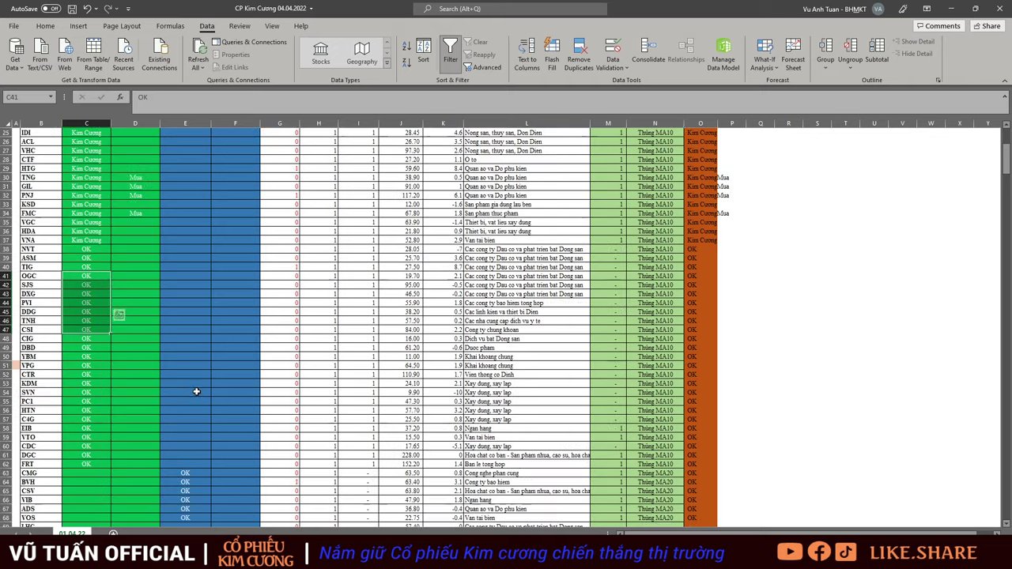
{"action": "left_click_drag", "start_coordinate": [188, 313], "coordinate": [188, 358]}
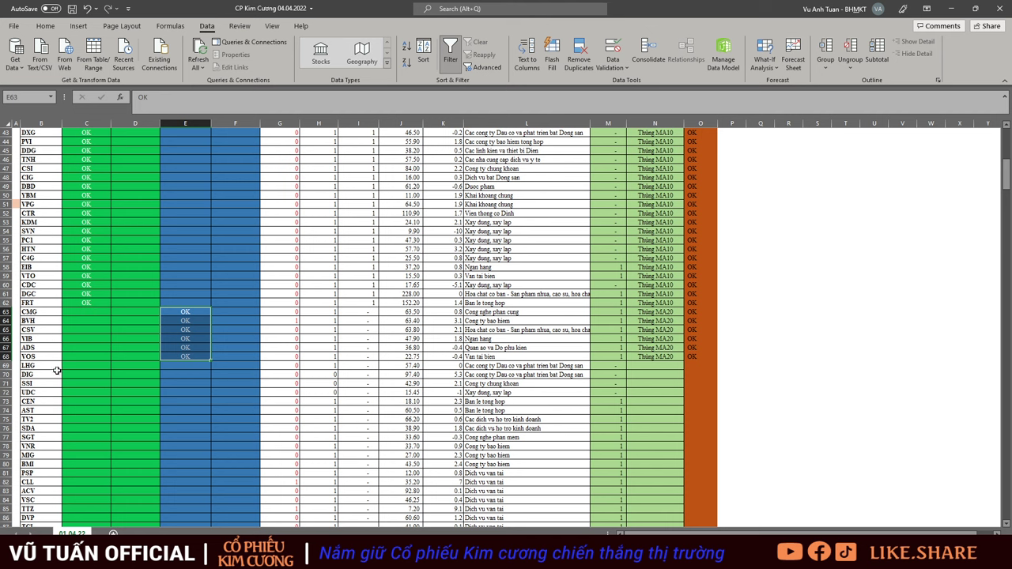
{"action": "scroll", "coordinate": [439, 314], "scroll_direction": "up", "scroll_amount": 14}
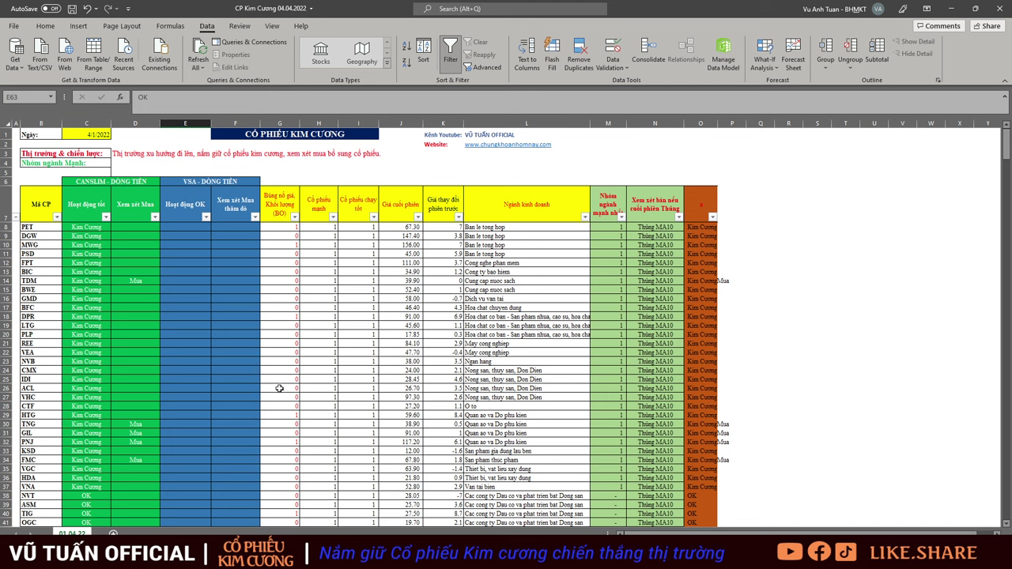
- Switch to AmiBroker, widen the Analysis3 results list, and open the PET chart from the Ban le tong hop group
{"action": "key", "text": "alt+Tab"}
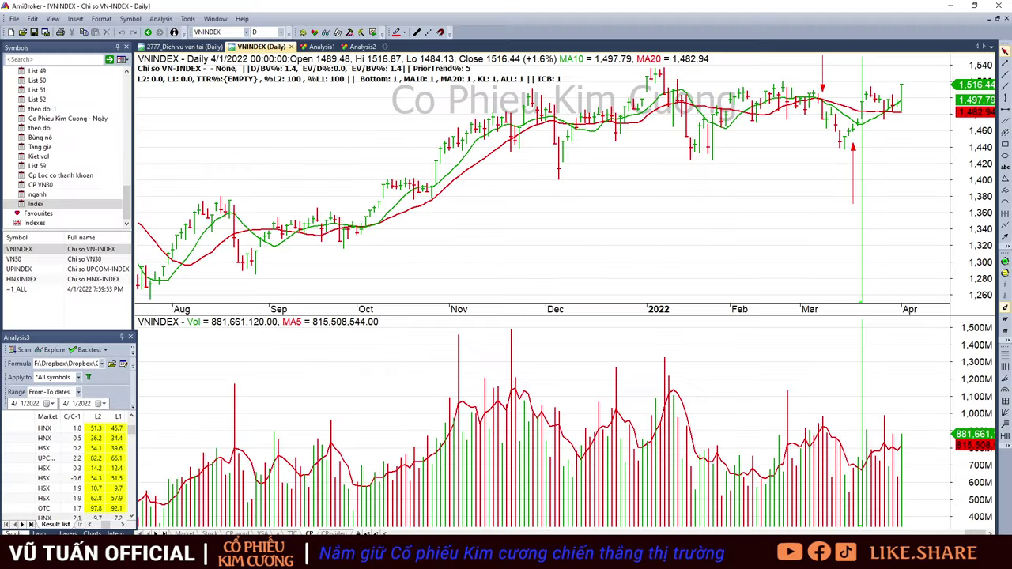
{"action": "left_click_drag", "start_coordinate": [136, 447], "coordinate": [642, 448]}
{"action": "left_click_drag", "start_coordinate": [519, 529], "coordinate": [477, 522]}
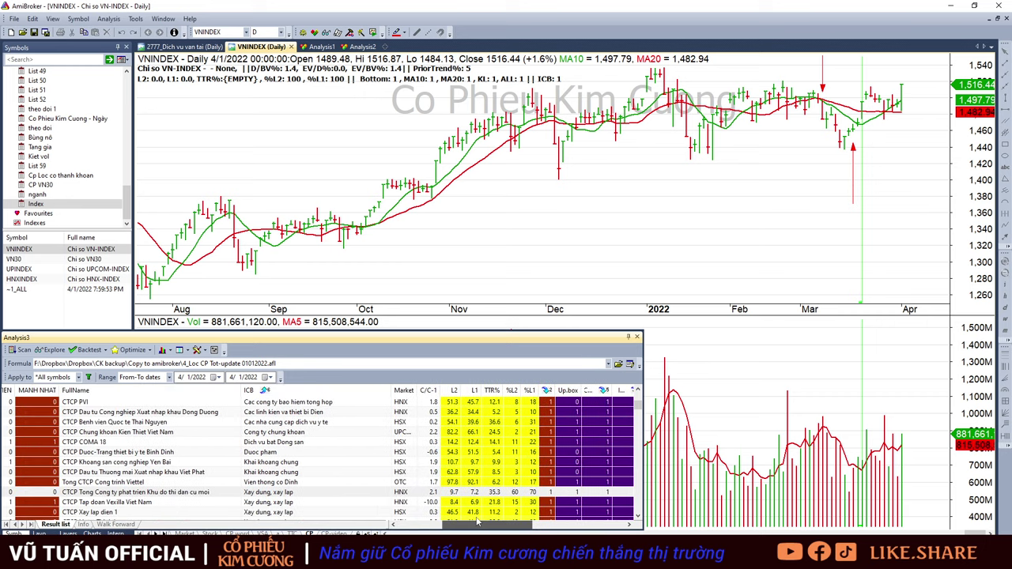
{"action": "scroll", "coordinate": [368, 445], "scroll_direction": "down", "scroll_amount": 5}
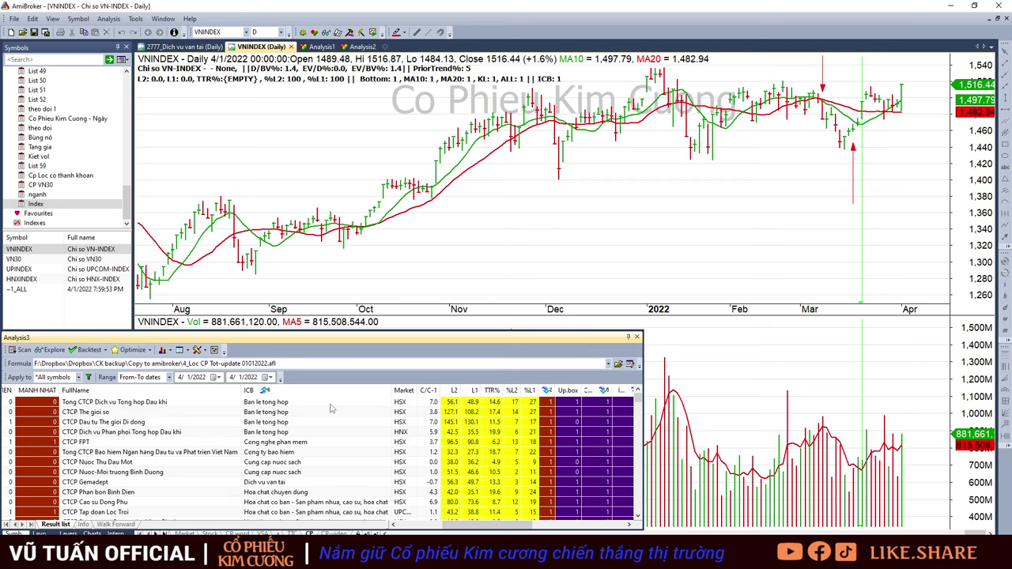
{"action": "left_click", "coordinate": [331, 404]}
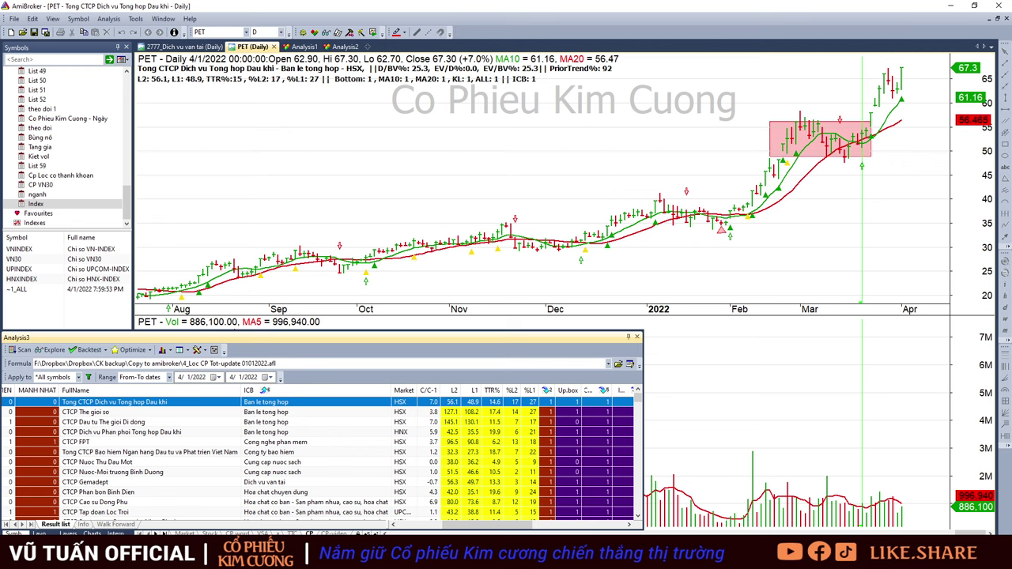
- Switch to the EXCEL GUI HANG NGAY folder, point out several daily CP Kim Cương workbooks back to 01.03.2022, and minimize the folder window
{"action": "key", "text": "alt+Tab"}
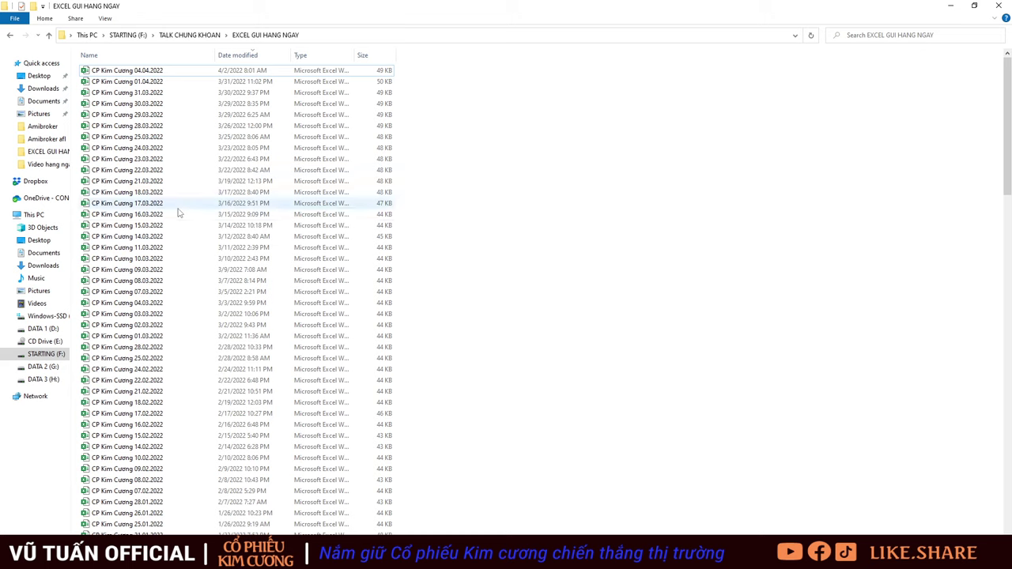
{"action": "left_click", "coordinate": [142, 215]}
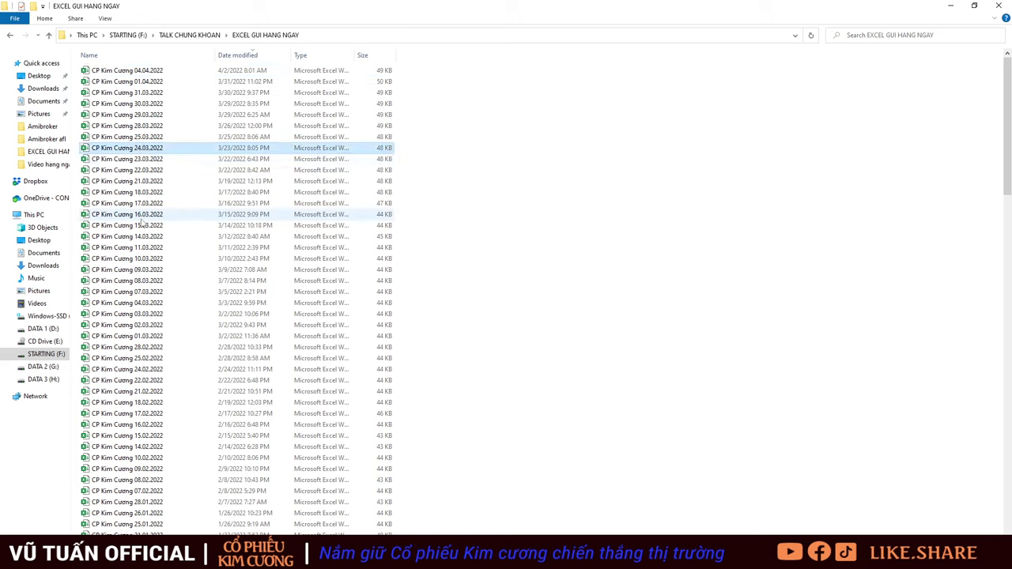
{"action": "left_click", "coordinate": [131, 116]}
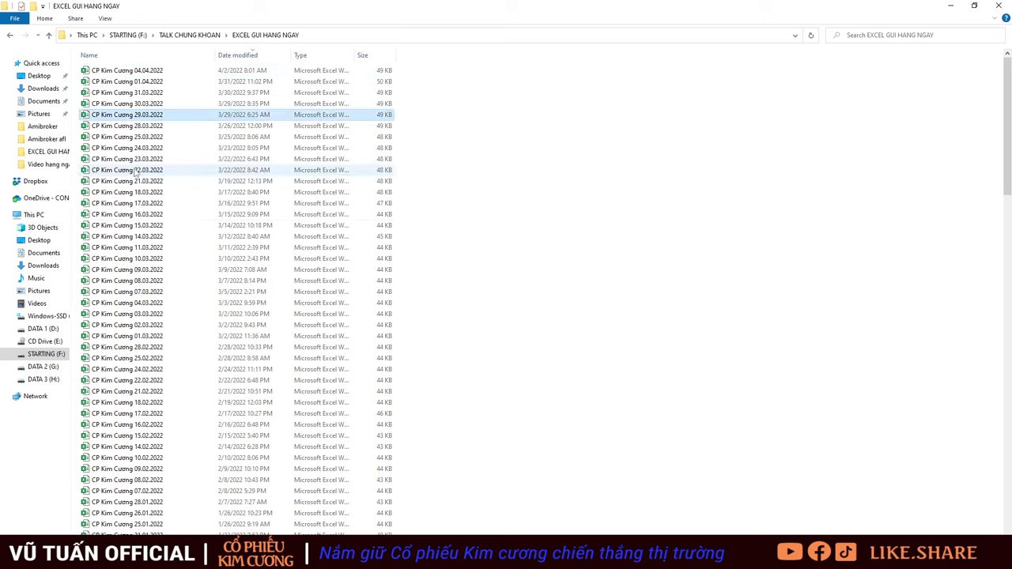
{"action": "left_click", "coordinate": [136, 181]}
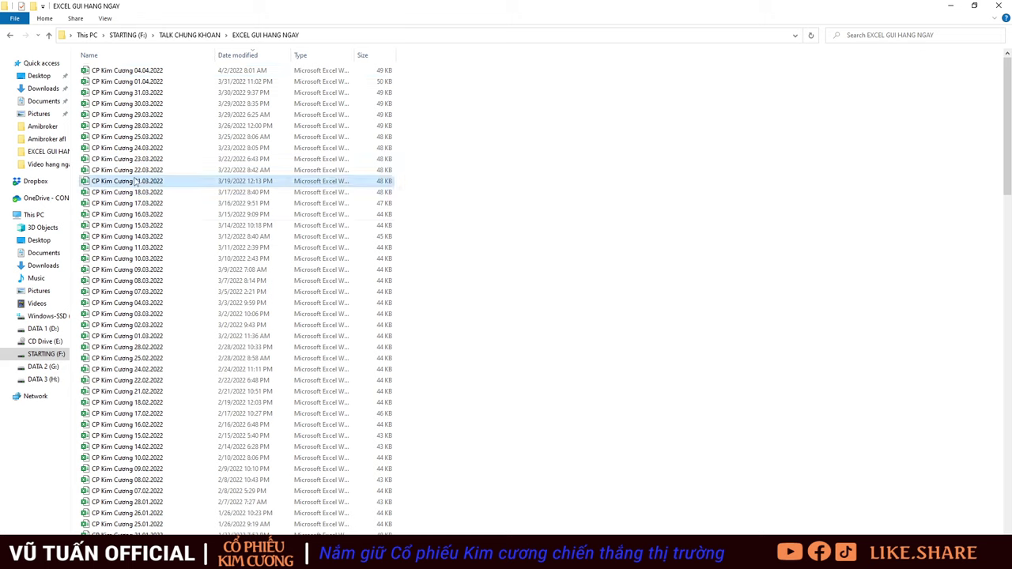
{"action": "left_click", "coordinate": [142, 339]}
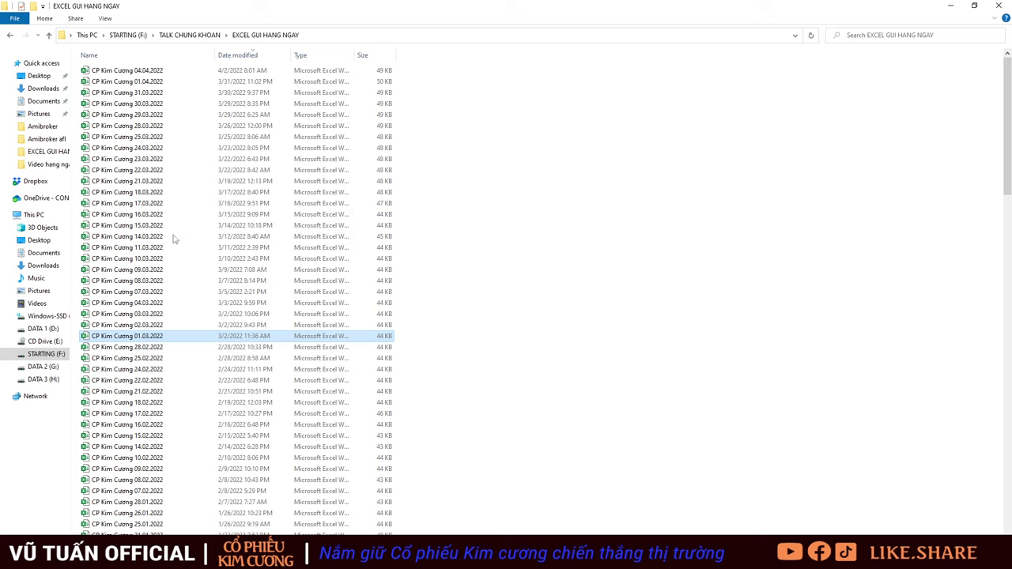
{"action": "left_click", "coordinate": [951, 8]}
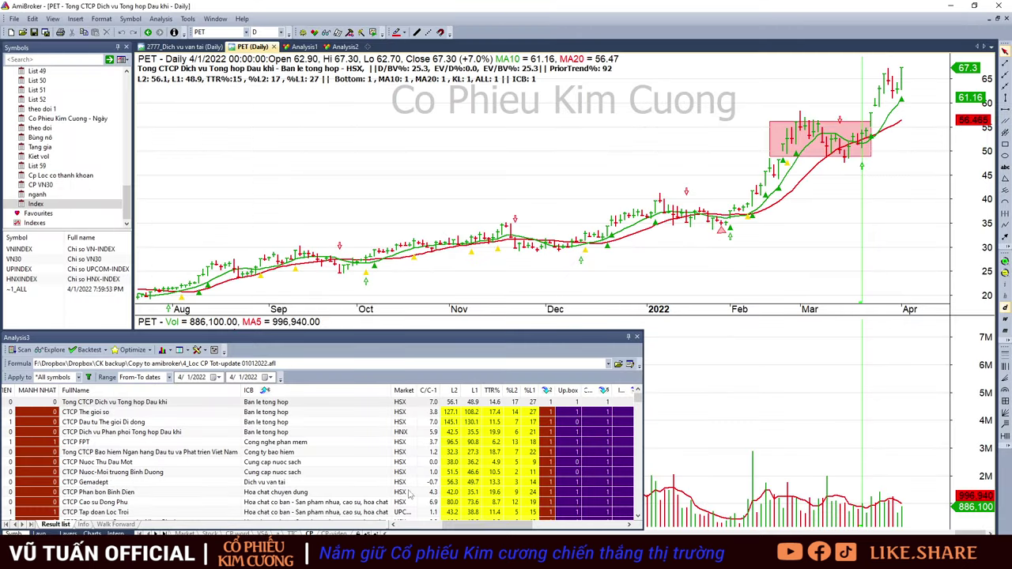
- Compare the PET and DGW charts from the results list, ending on DGW's latest price bars and moving averages
{"action": "left_click", "coordinate": [299, 415]}
{"action": "left_click", "coordinate": [300, 403]}
{"action": "left_click", "coordinate": [269, 412]}
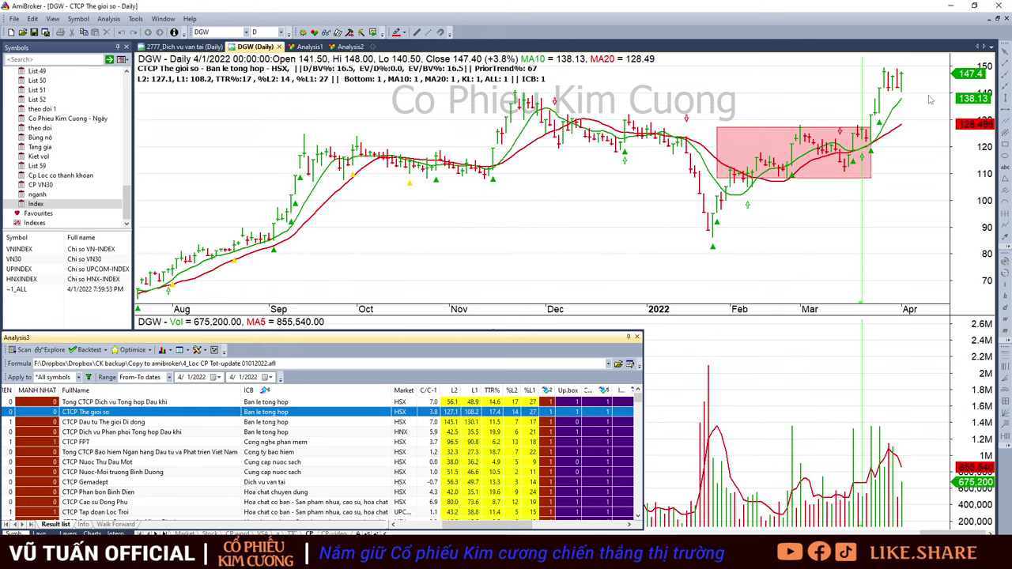
{"action": "mouse_move", "coordinate": [911, 110]}
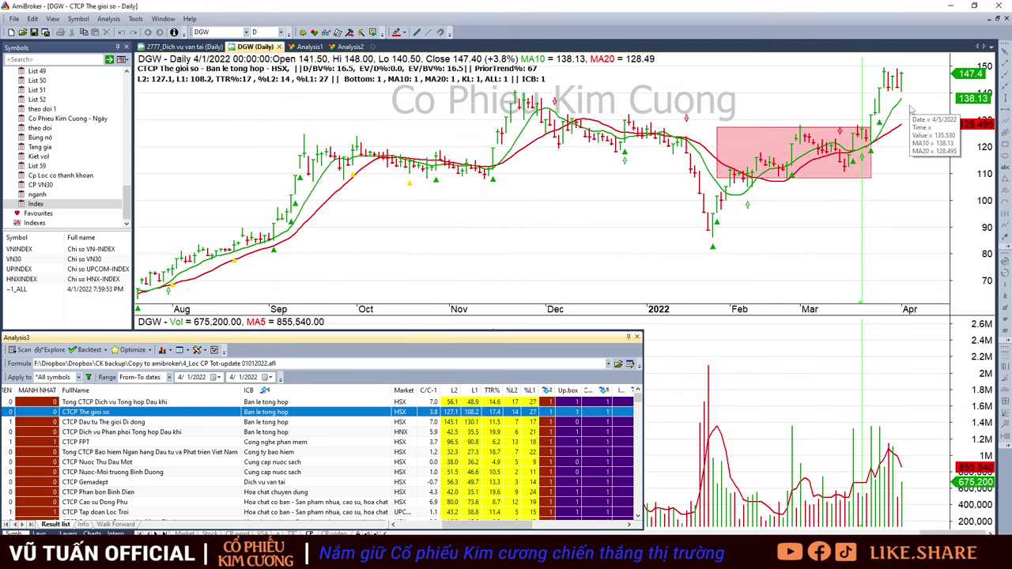
- Display the MWG chart and examine its price bars beyond the shaded base box, selecting the 4/1/2022 bar
{"action": "key", "text": "Down"}
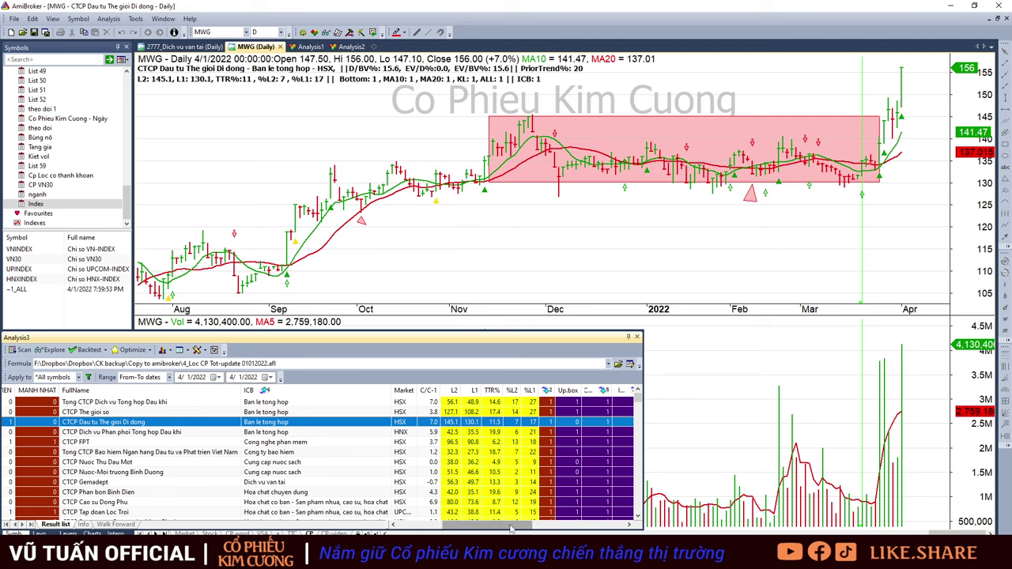
{"action": "left_click_drag", "start_coordinate": [505, 528], "coordinate": [541, 530]}
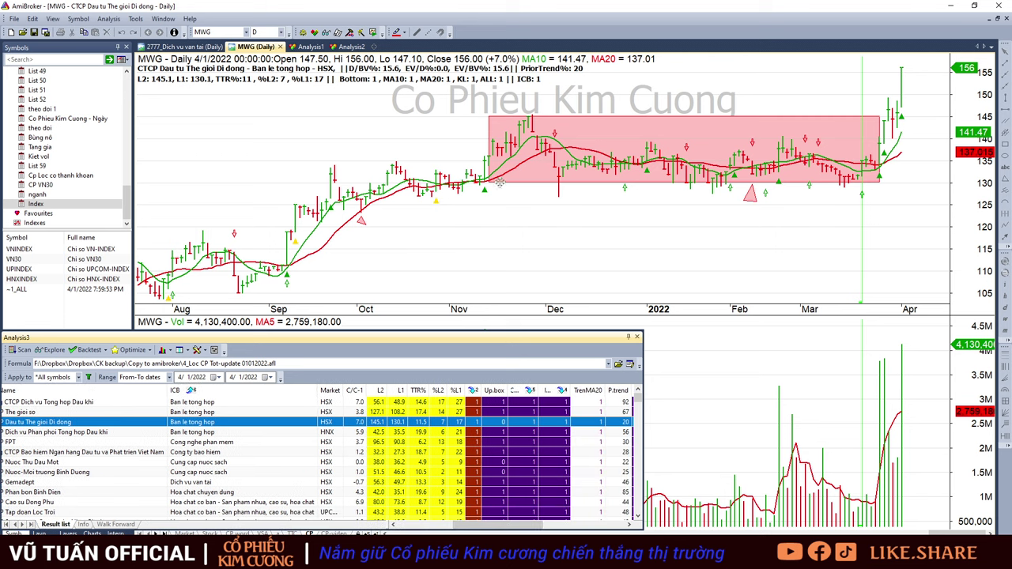
{"action": "left_click", "coordinate": [879, 119]}
{"action": "left_click", "coordinate": [902, 97]}
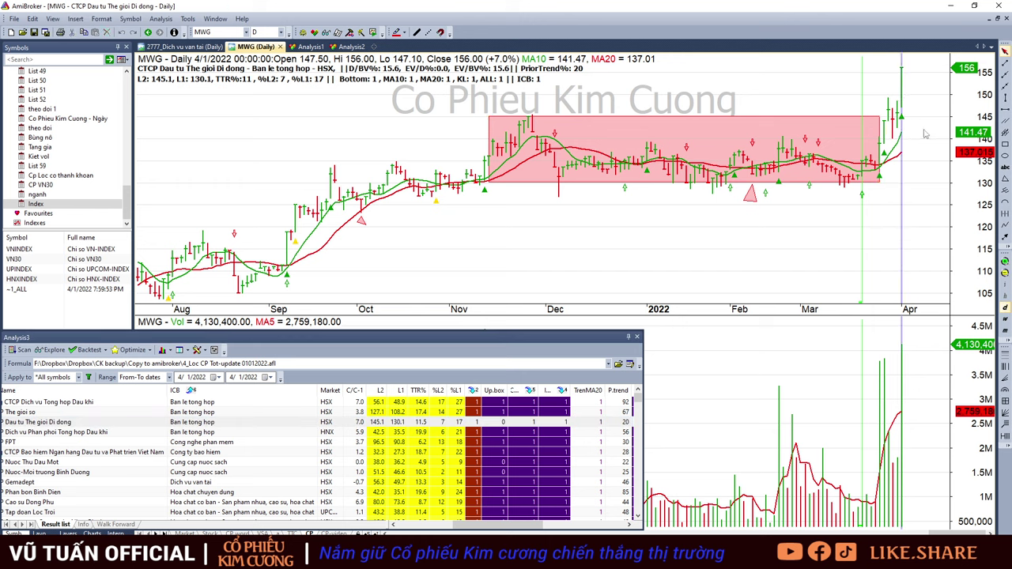
- Review the PSD and FPT charts from the results list, comparing the latest bars with their shaded base boxes
{"action": "left_click", "coordinate": [491, 433]}
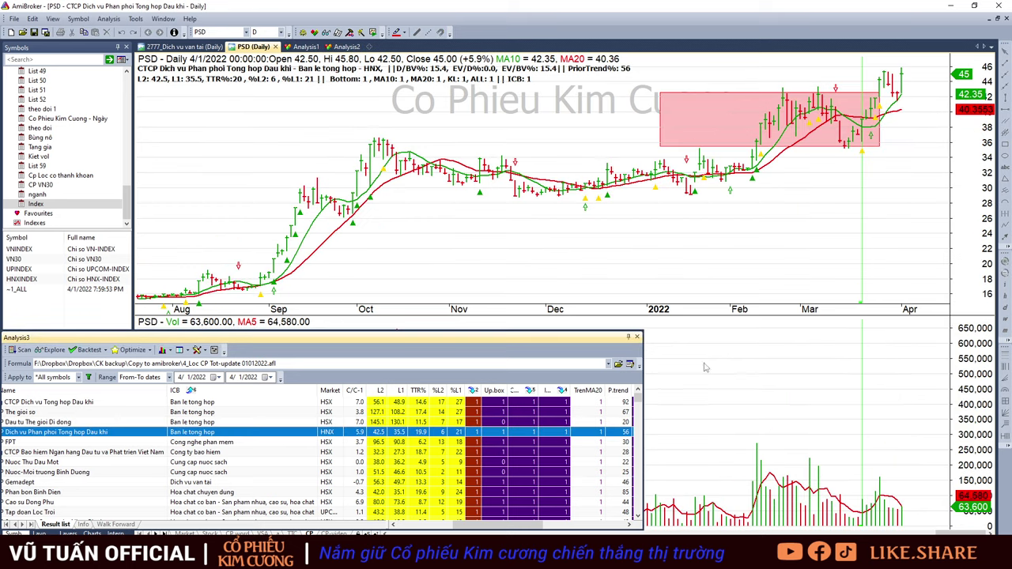
{"action": "left_click", "coordinate": [548, 522]}
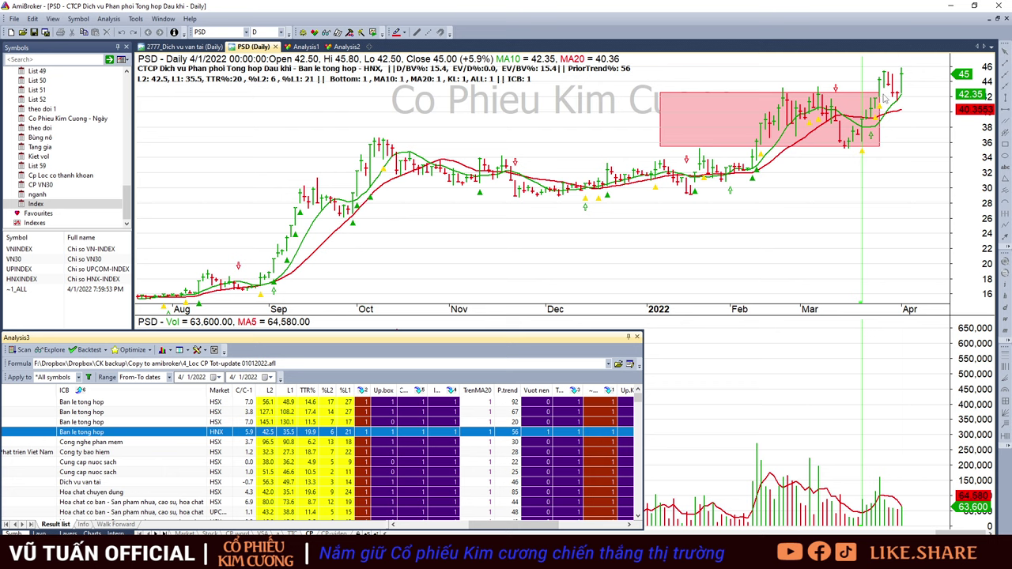
{"action": "left_click", "coordinate": [374, 443]}
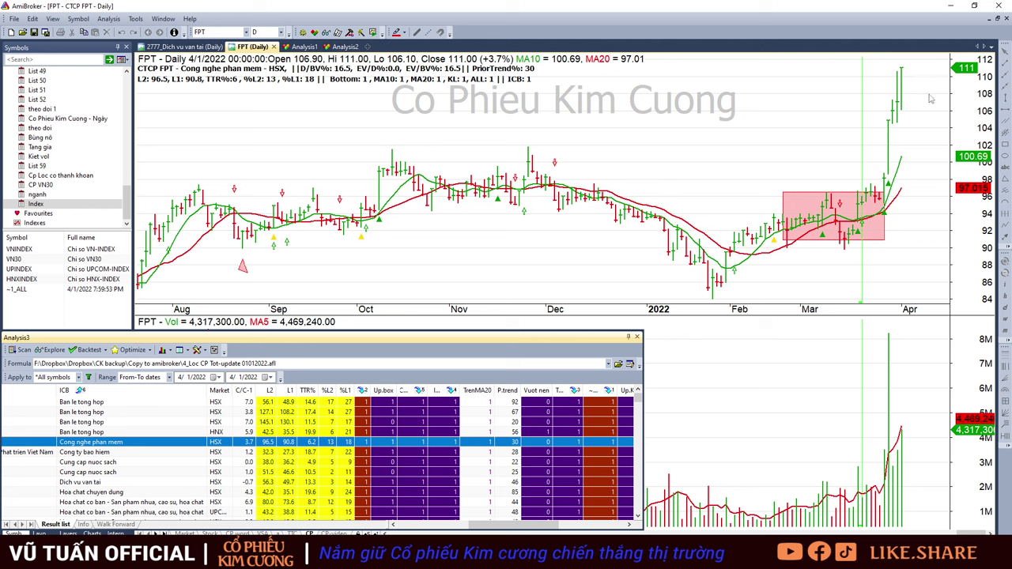
{"action": "left_click", "coordinate": [931, 99]}
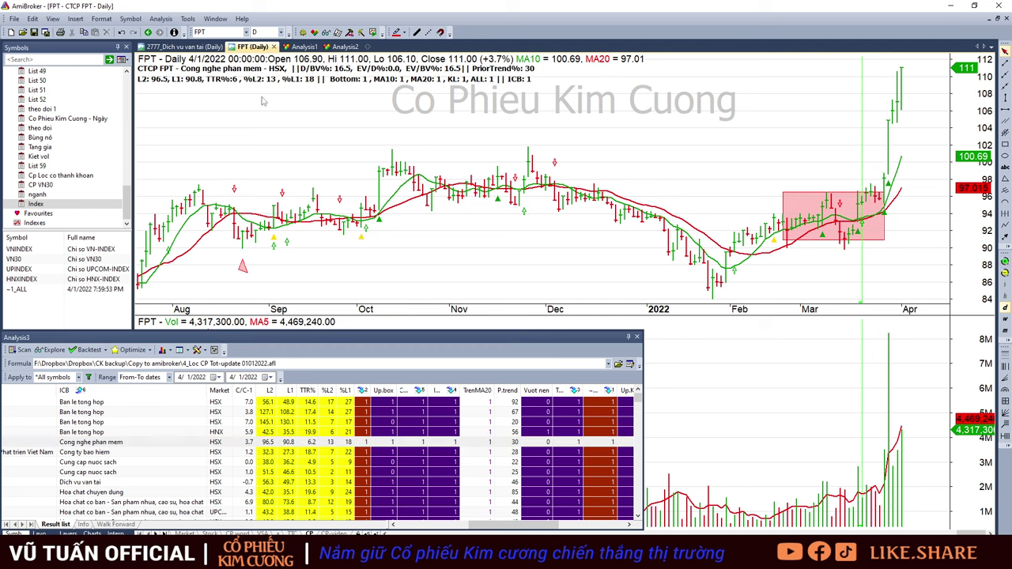
- Review the charts of the insurance stock BIC and the water supply stocks TDM and BWE
{"action": "left_click", "coordinate": [393, 454]}
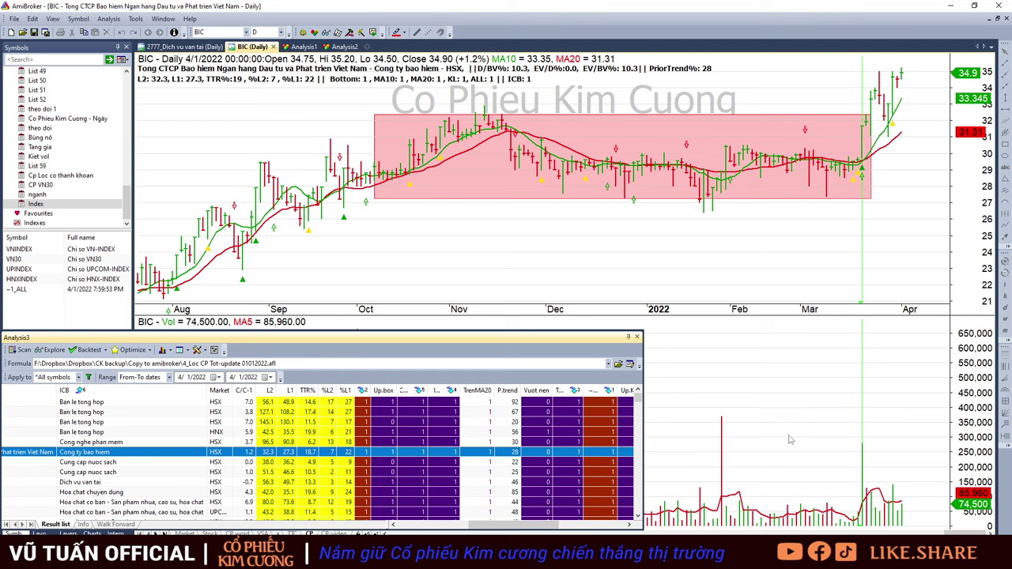
{"action": "left_click", "coordinate": [462, 465]}
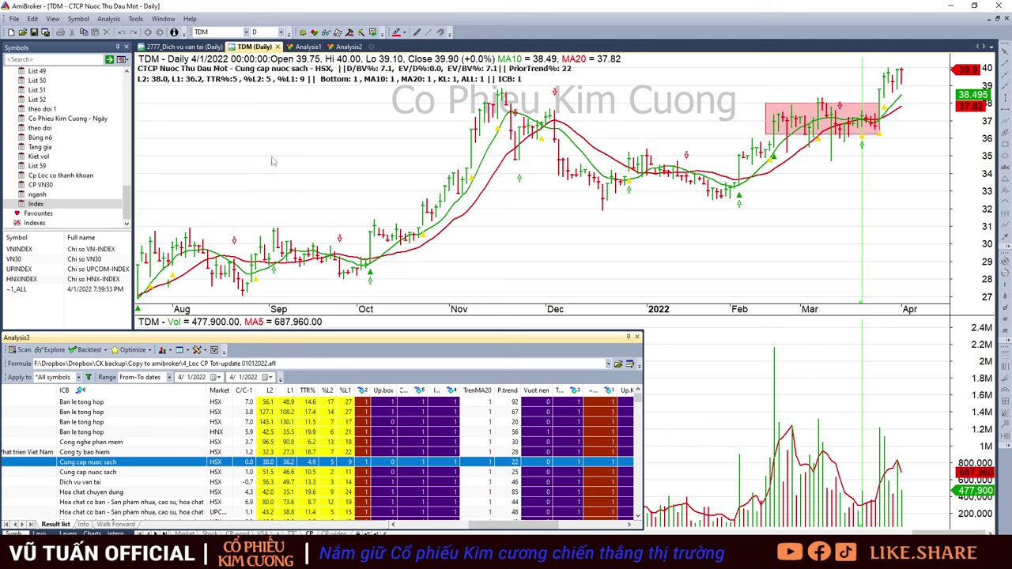
{"action": "left_click", "coordinate": [375, 473]}
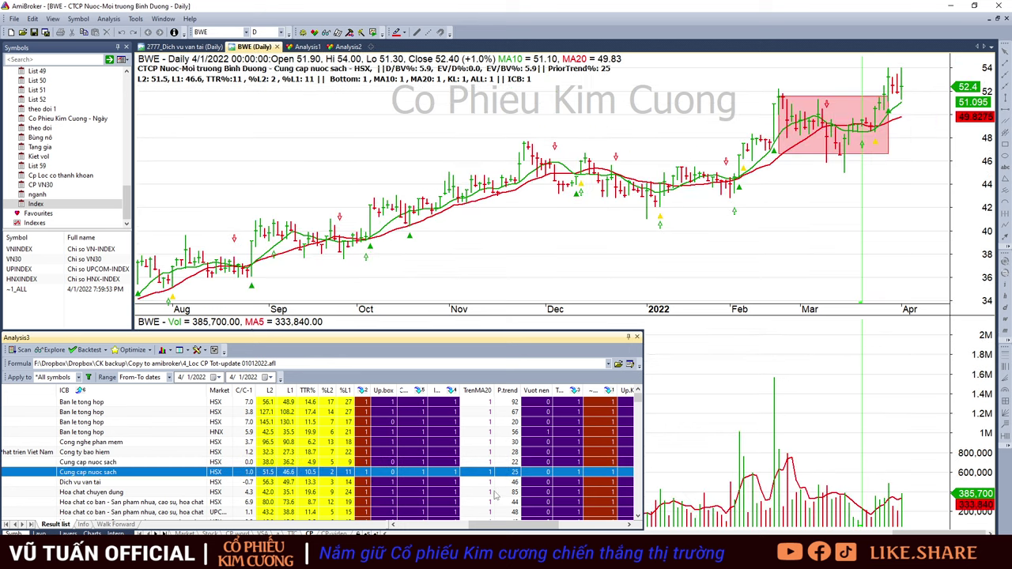
- Compare the two Cung cap nuoc sach stocks by alternating between the TDM and BWE charts
{"action": "left_click_drag", "start_coordinate": [497, 529], "coordinate": [506, 528]}
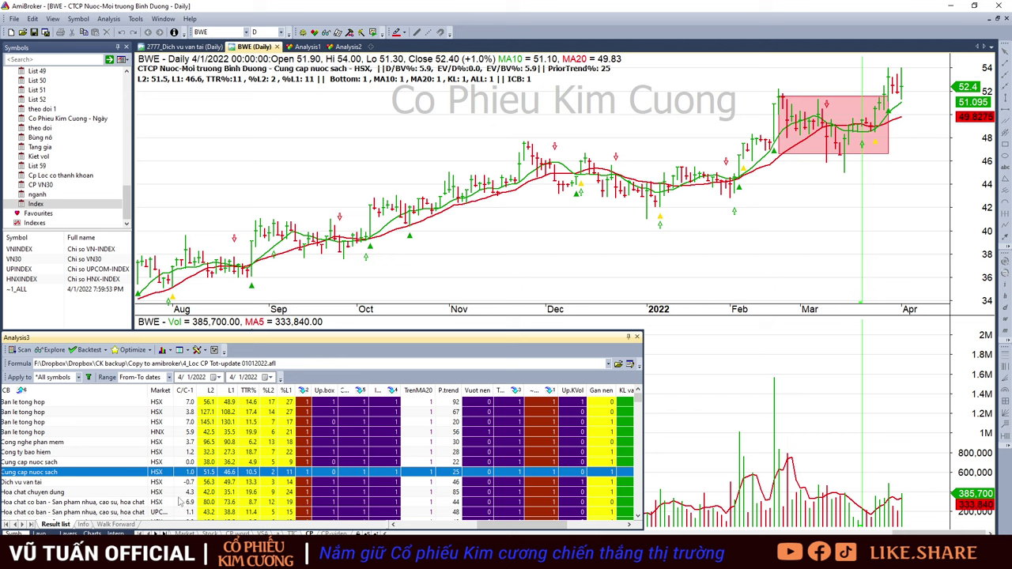
{"action": "left_click", "coordinate": [112, 461]}
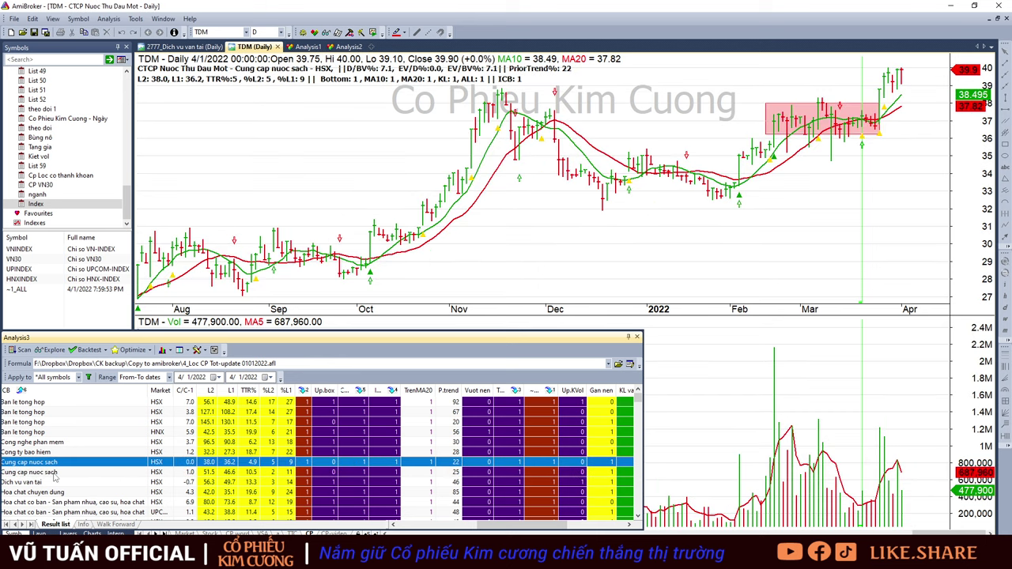
{"action": "left_click", "coordinate": [242, 472]}
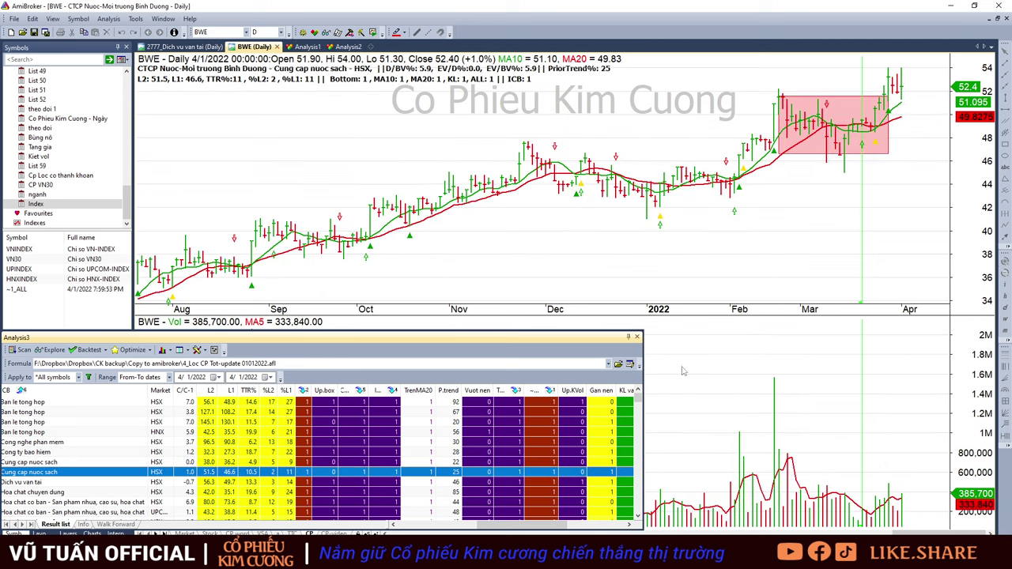
{"action": "left_click", "coordinate": [236, 464]}
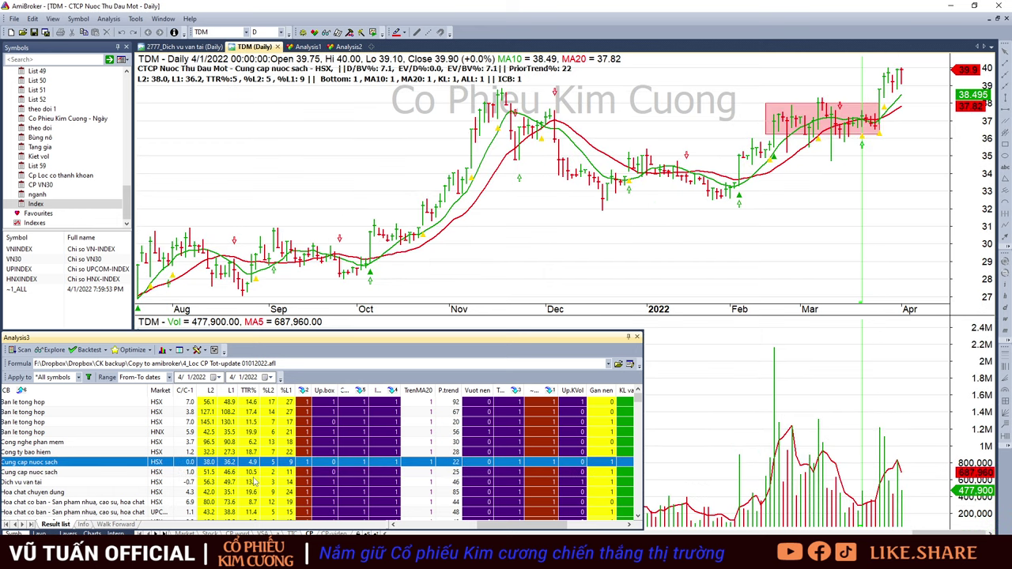
{"action": "left_click", "coordinate": [254, 474]}
- Review the GMD, BFC, DPR and LTG charts in list order, examining each price trend against its base box
{"action": "left_click", "coordinate": [306, 483]}
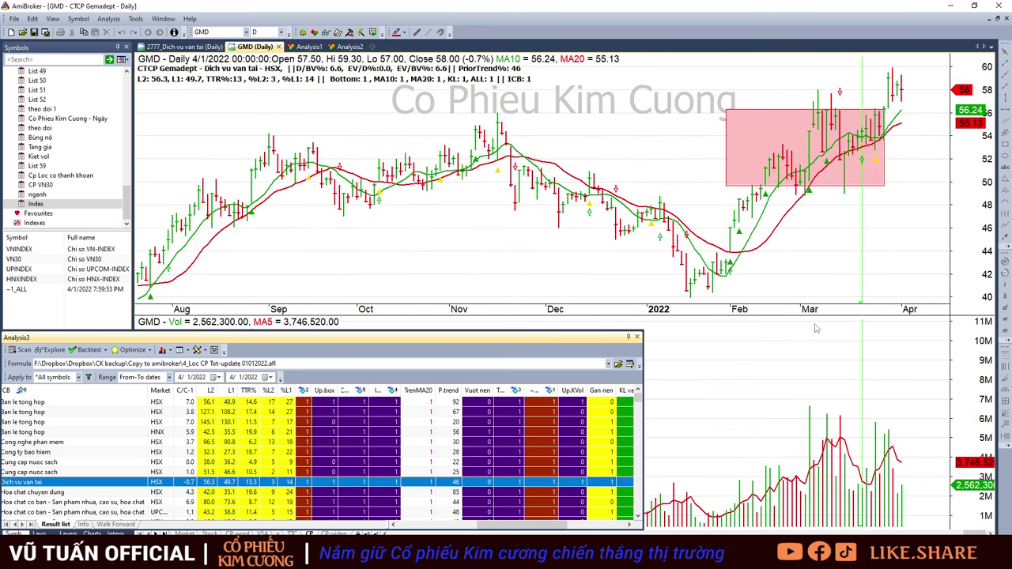
{"action": "mouse_move", "coordinate": [912, 196]}
{"action": "key", "text": "Down"}
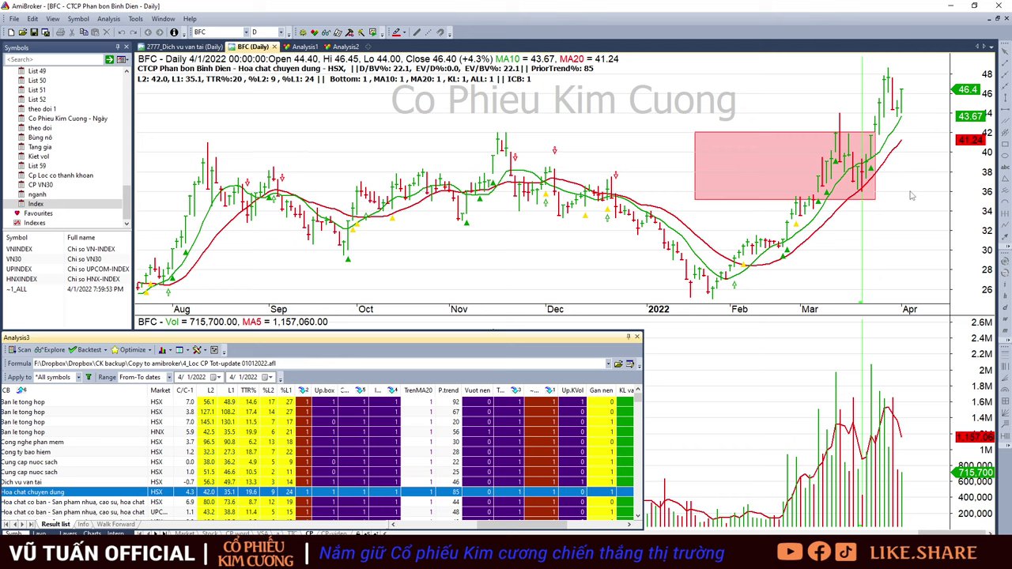
{"action": "key", "text": "Down"}
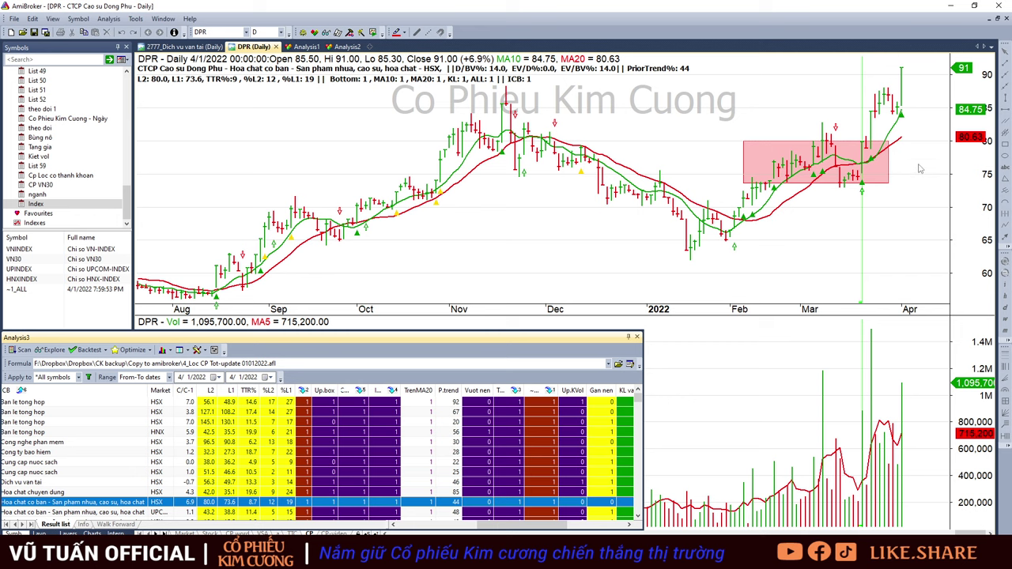
{"action": "mouse_move", "coordinate": [733, 286]}
{"action": "key", "text": "Down"}
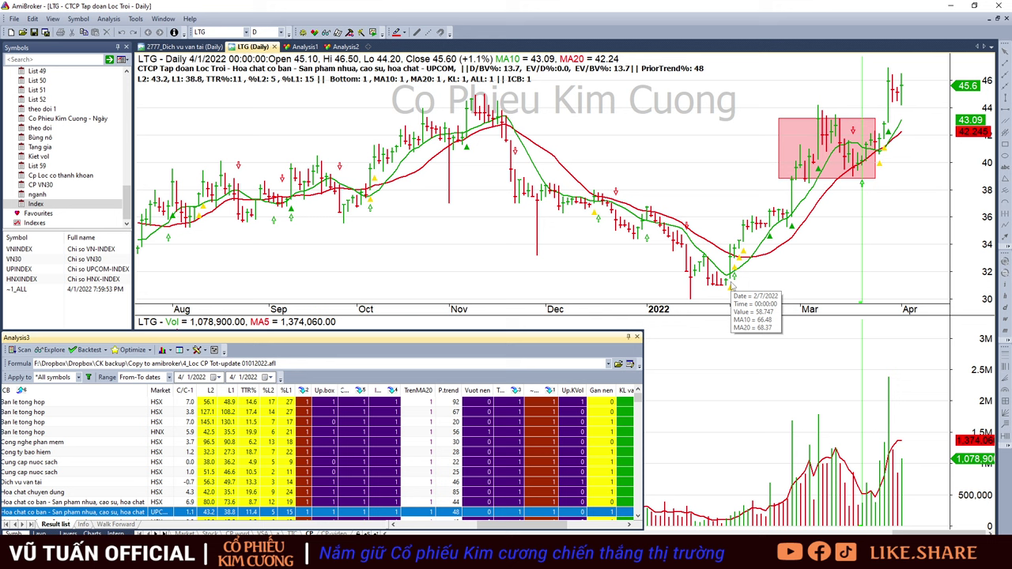
- Extend the shaded base box on the LTG chart to the 4/1/2022 bar
{"action": "left_click", "coordinate": [897, 99]}
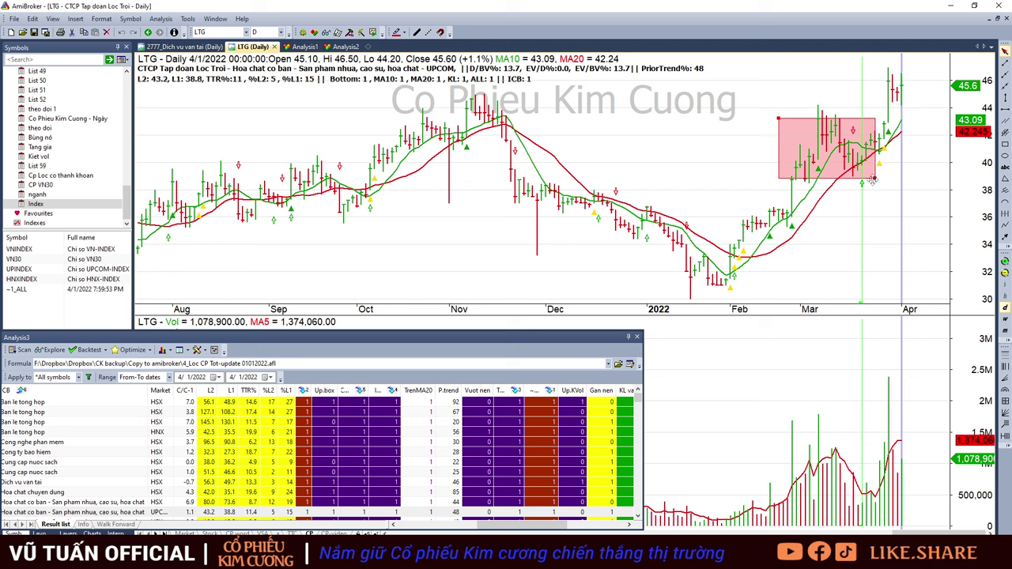
{"action": "left_click", "coordinate": [875, 180]}
{"action": "left_click_drag", "start_coordinate": [875, 180], "coordinate": [902, 177]}
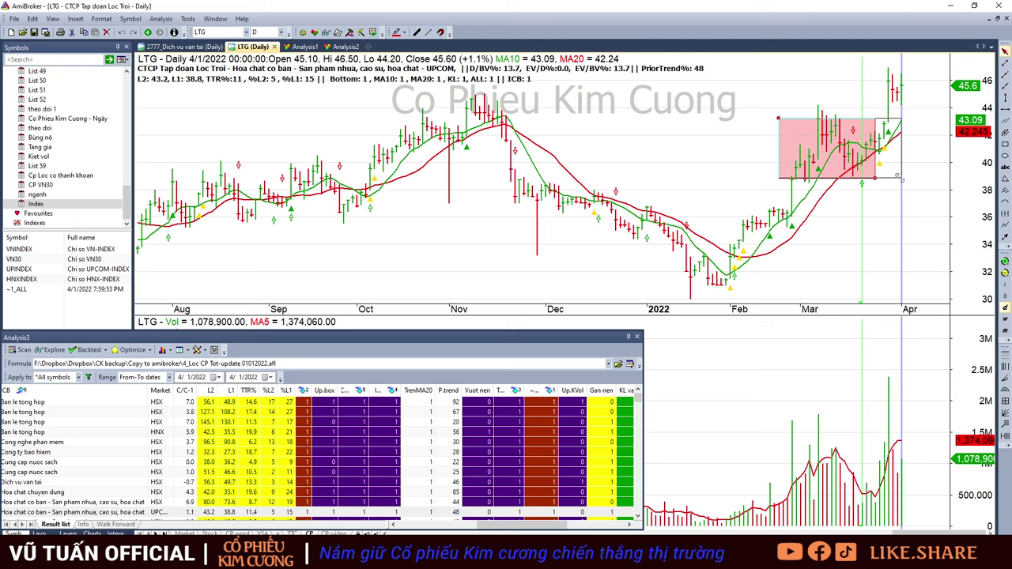
- Review the PLP chart and the following May cong nghiep stock, REE, from the results list
{"action": "scroll", "coordinate": [273, 475], "scroll_direction": "down", "scroll_amount": 2}
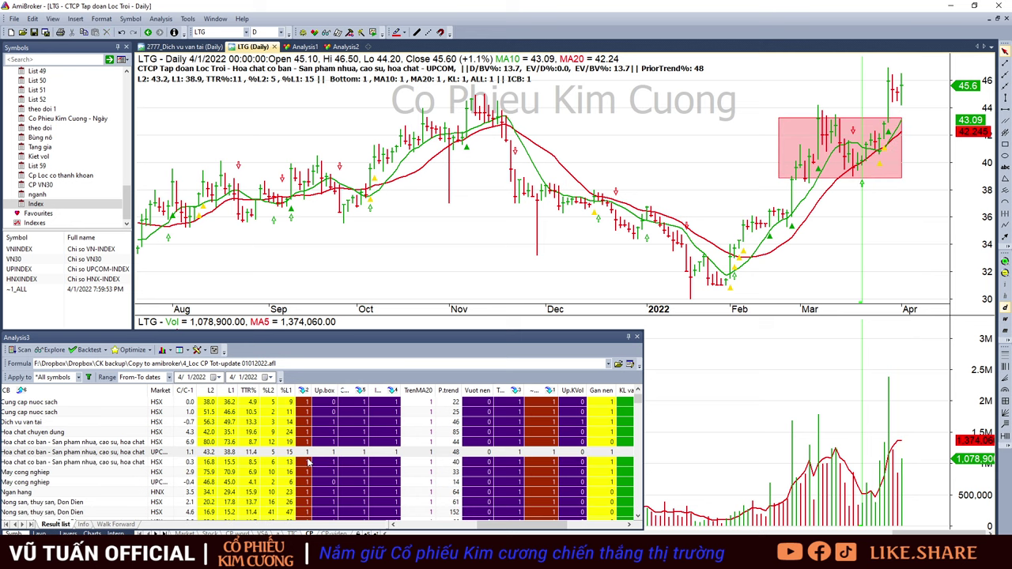
{"action": "left_click", "coordinate": [310, 462]}
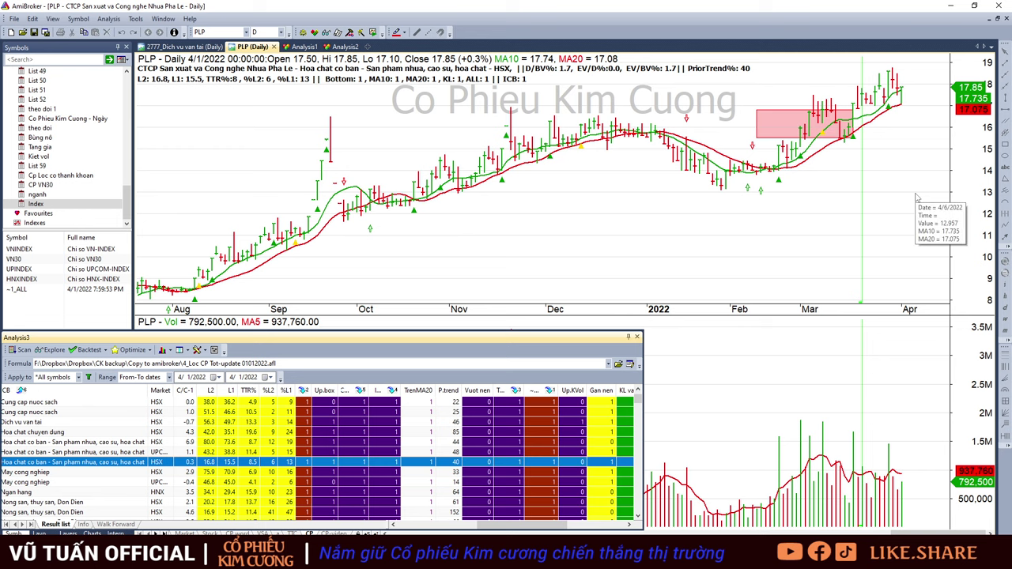
{"action": "key", "text": "Down"}
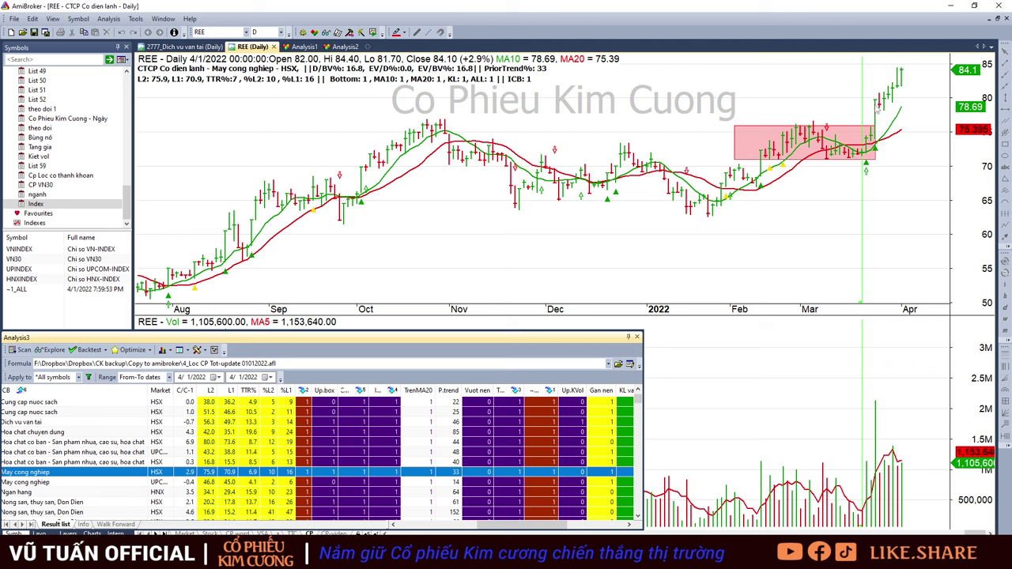
- Finish checking REE's breakout bar, and examine VEA's early November bar and latest bars against its base box
{"action": "left_click", "coordinate": [876, 109]}
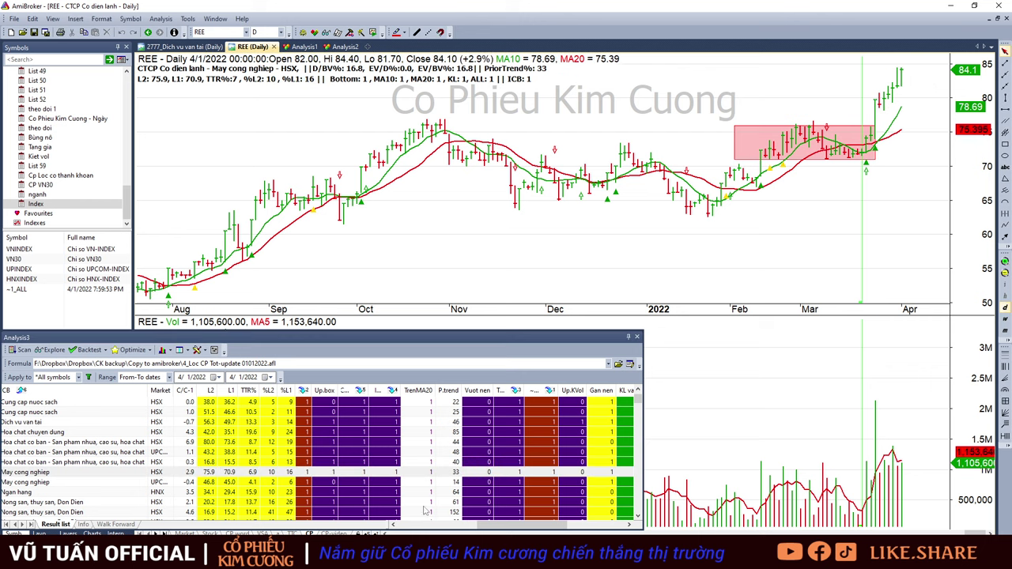
{"action": "left_click", "coordinate": [317, 482]}
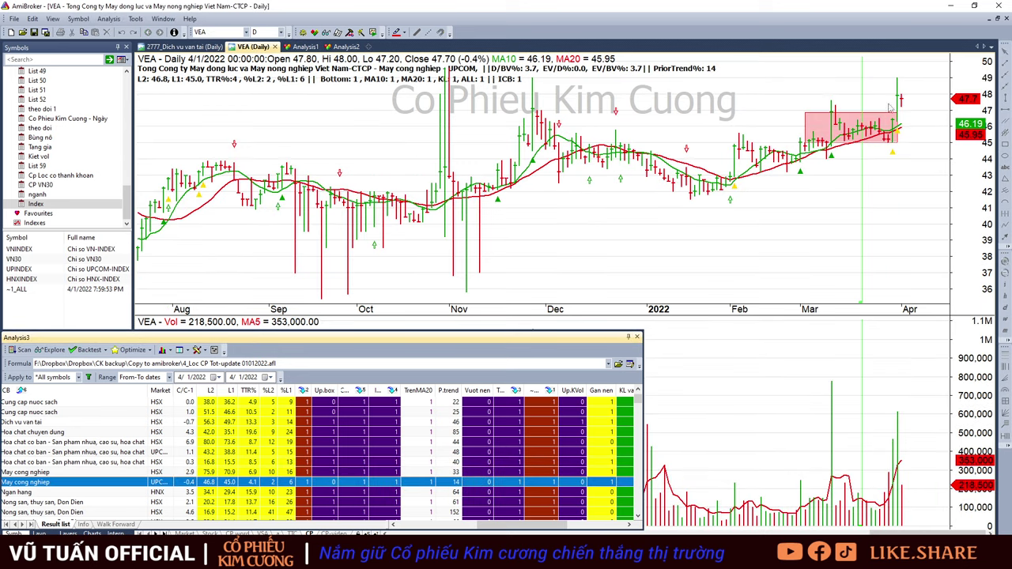
{"action": "left_click", "coordinate": [464, 197]}
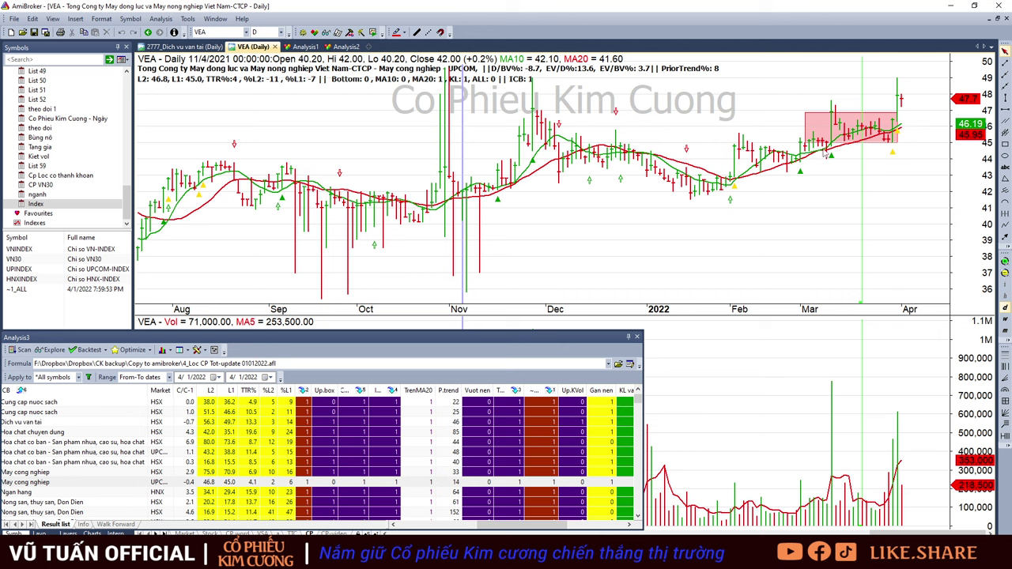
{"action": "left_click", "coordinate": [898, 92]}
{"action": "left_click", "coordinate": [920, 139]}
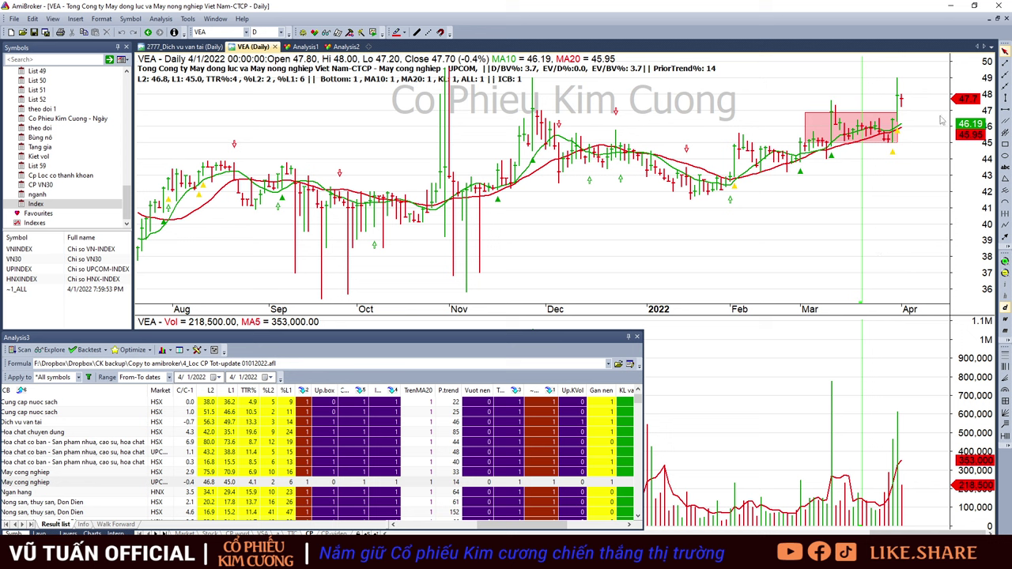
- Review the bank stock NVB and the Nong san, thuy san stocks CMX, IDI and ACL, comparing each price with its base box
{"action": "scroll", "coordinate": [317, 468], "scroll_direction": "down", "scroll_amount": 1}
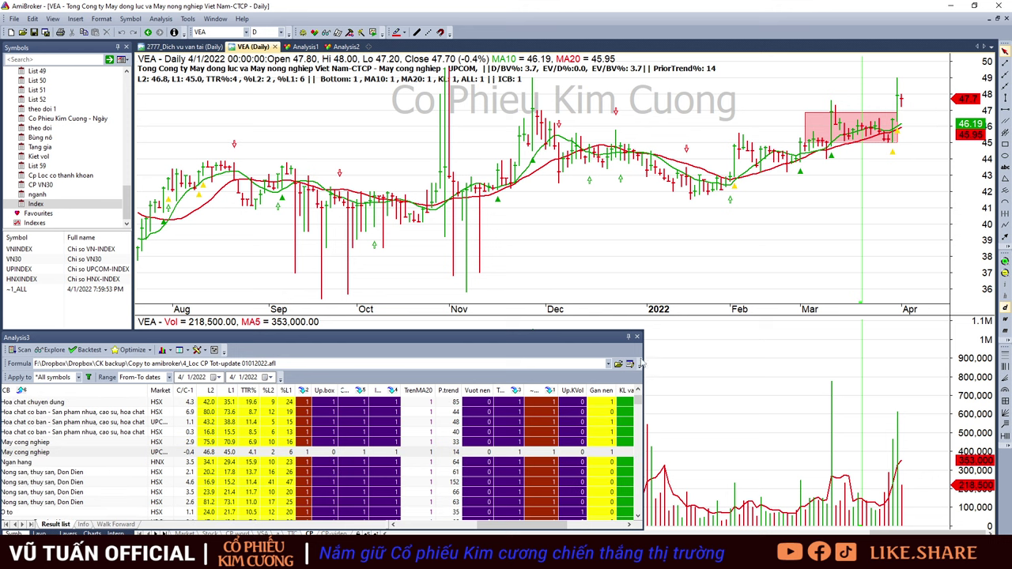
{"action": "left_click", "coordinate": [391, 463]}
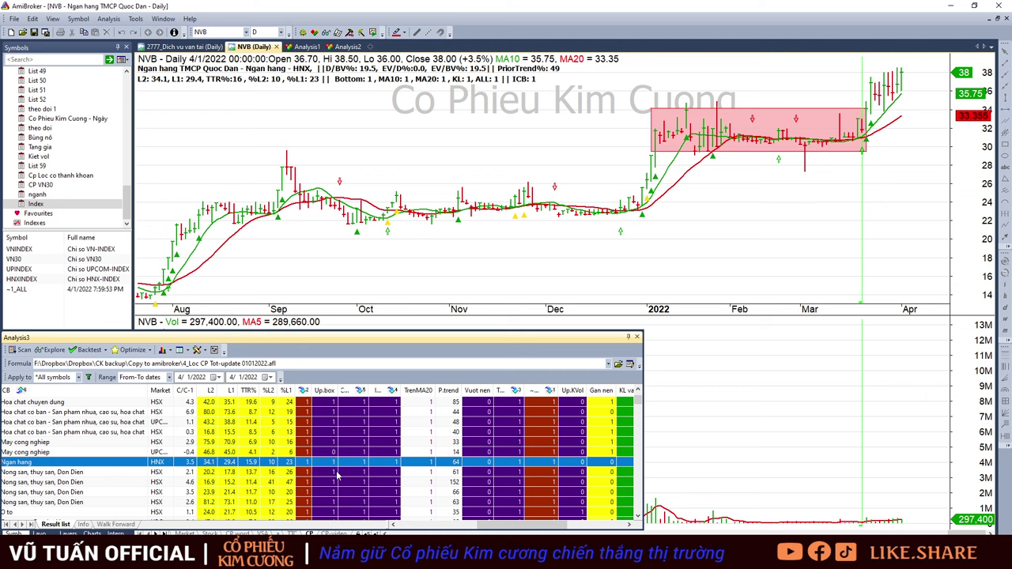
{"action": "left_click", "coordinate": [371, 473]}
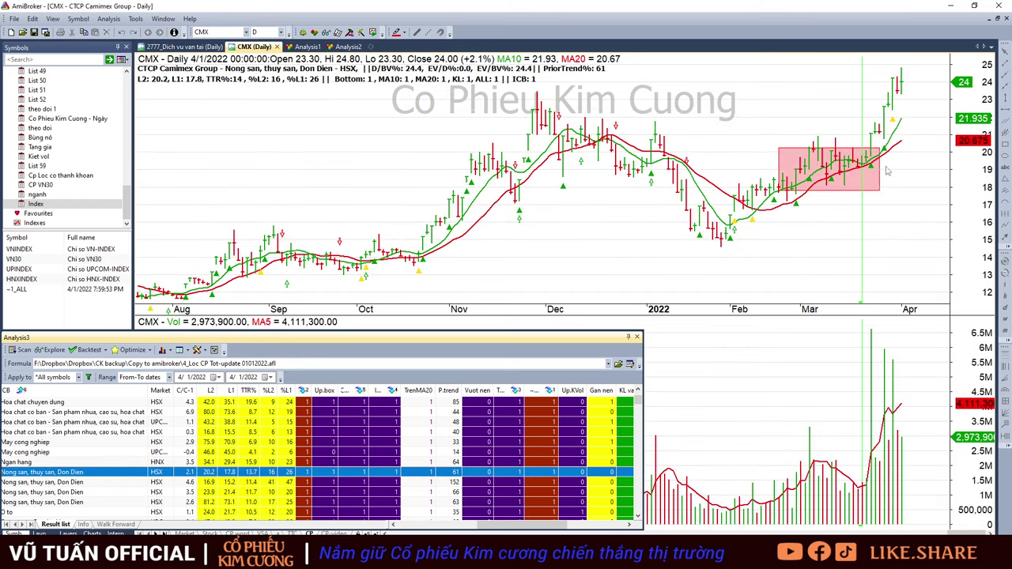
{"action": "key", "text": "Down"}
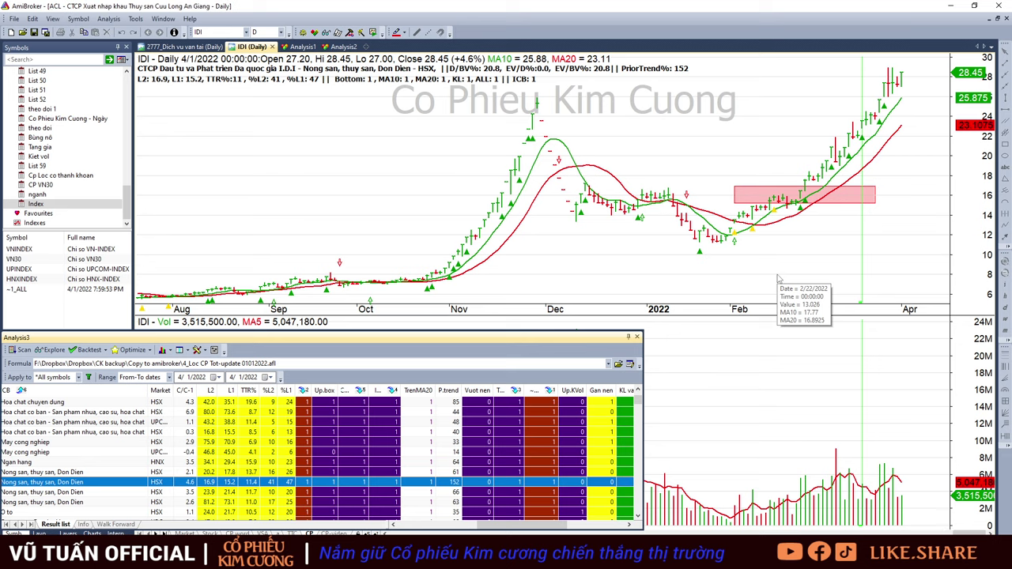
{"action": "key", "text": "Down"}
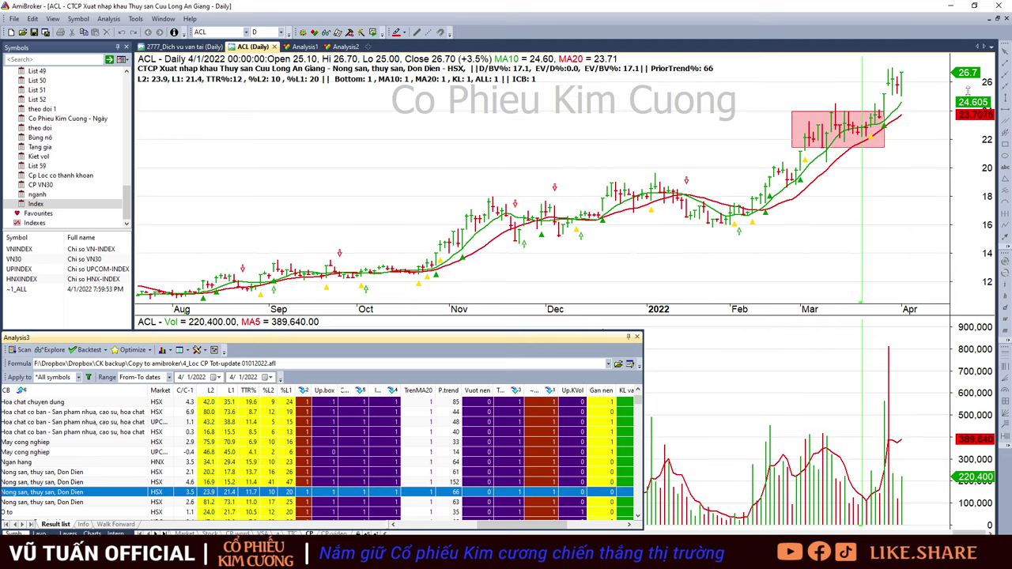
{"action": "left_click", "coordinate": [886, 100]}
{"action": "left_click", "coordinate": [400, 492]}
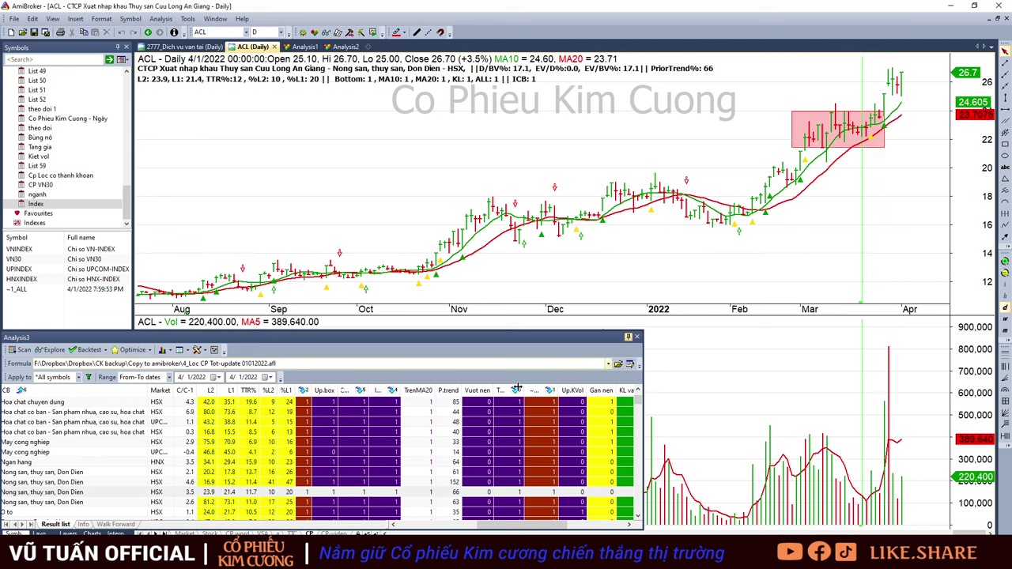
- Open the VHC chart and inspect the mid-March breakout bars above the base box and the latest bar
{"action": "scroll", "coordinate": [401, 449], "scroll_direction": "down", "scroll_amount": 2}
{"action": "left_click", "coordinate": [400, 445]}
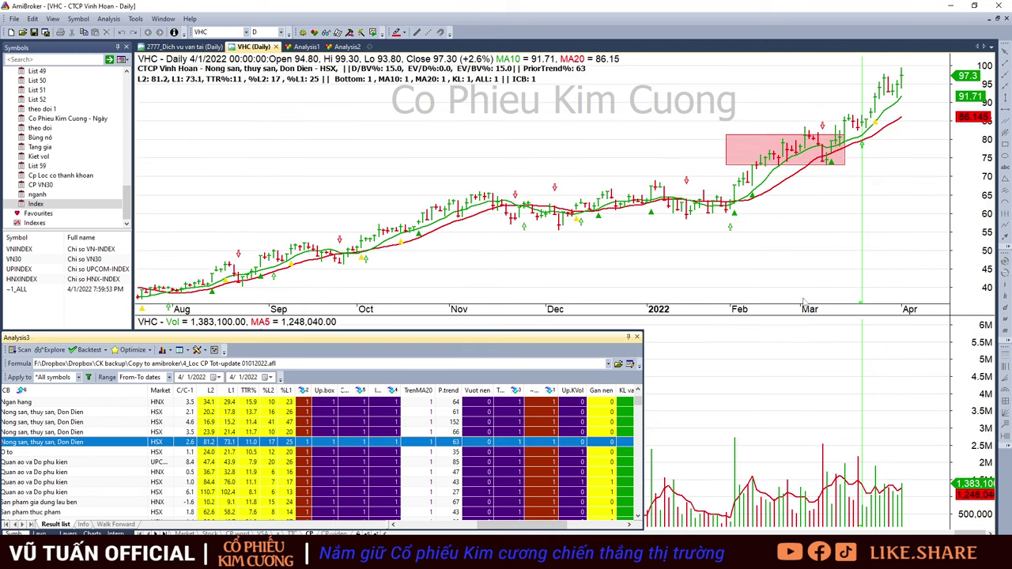
{"action": "left_click", "coordinate": [845, 117]}
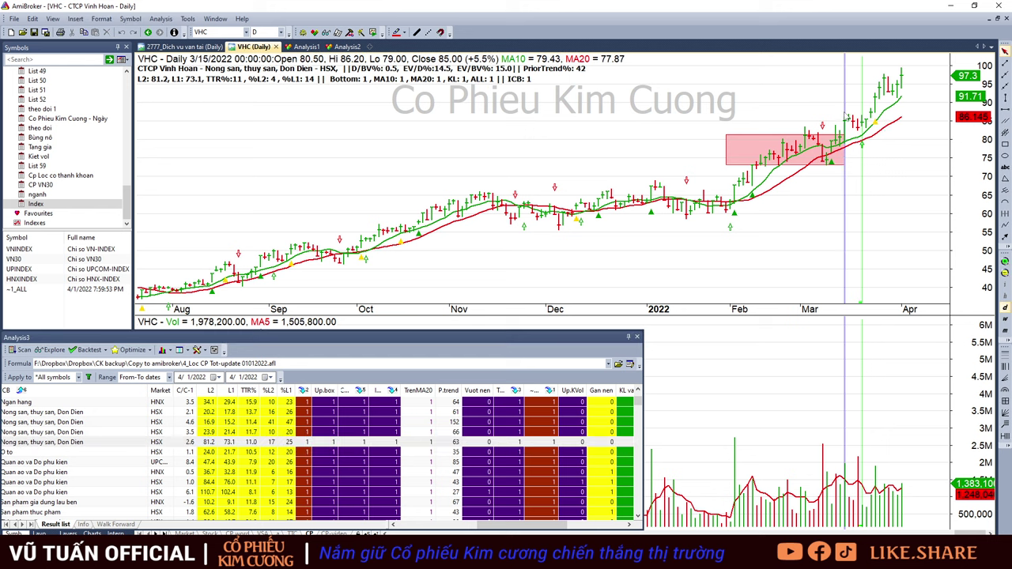
{"action": "left_click", "coordinate": [812, 121]}
{"action": "left_click", "coordinate": [845, 123]}
{"action": "left_click", "coordinate": [898, 112]}
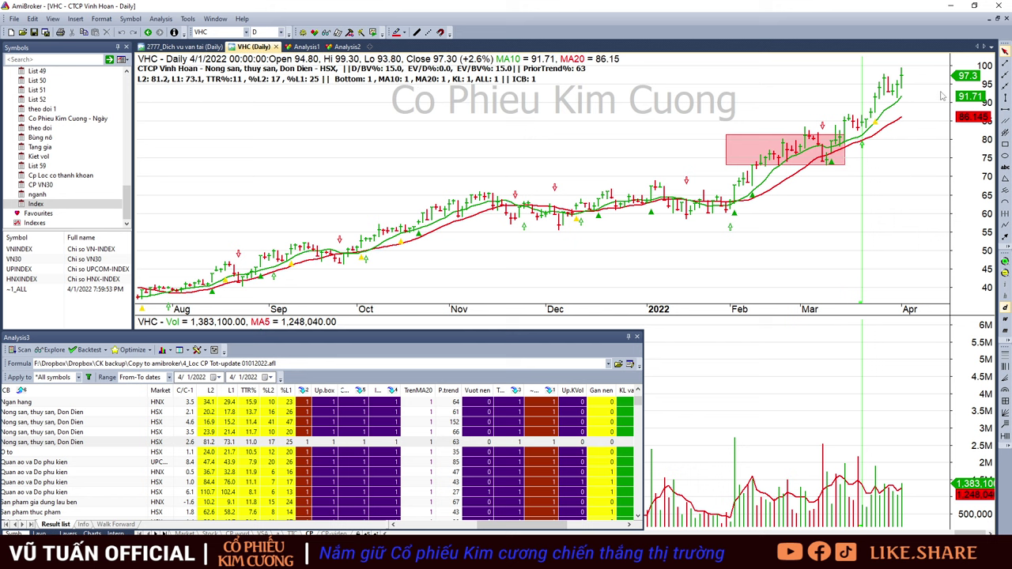
- Review the CTF chart and the HTG chart, checking HTG's 3/17/2022 breakout bar and its 4/1/2022 bar
{"action": "left_click", "coordinate": [322, 454]}
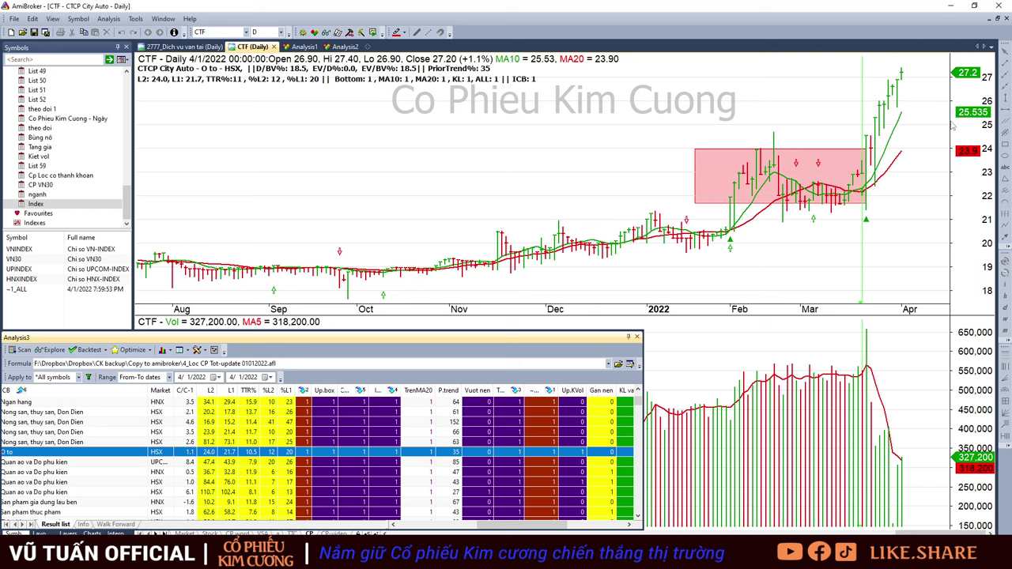
{"action": "mouse_move", "coordinate": [948, 135]}
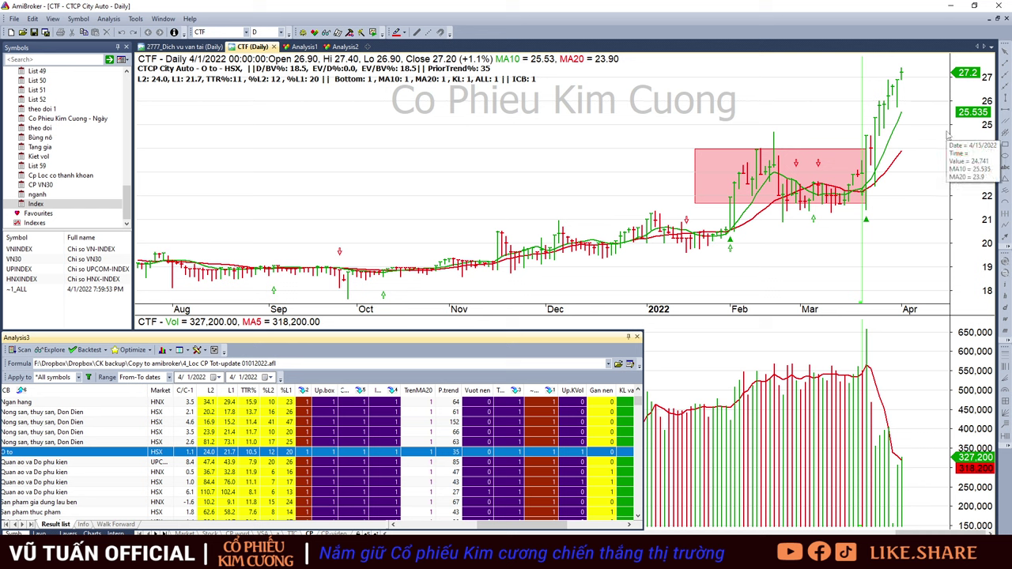
{"action": "key", "text": "Down"}
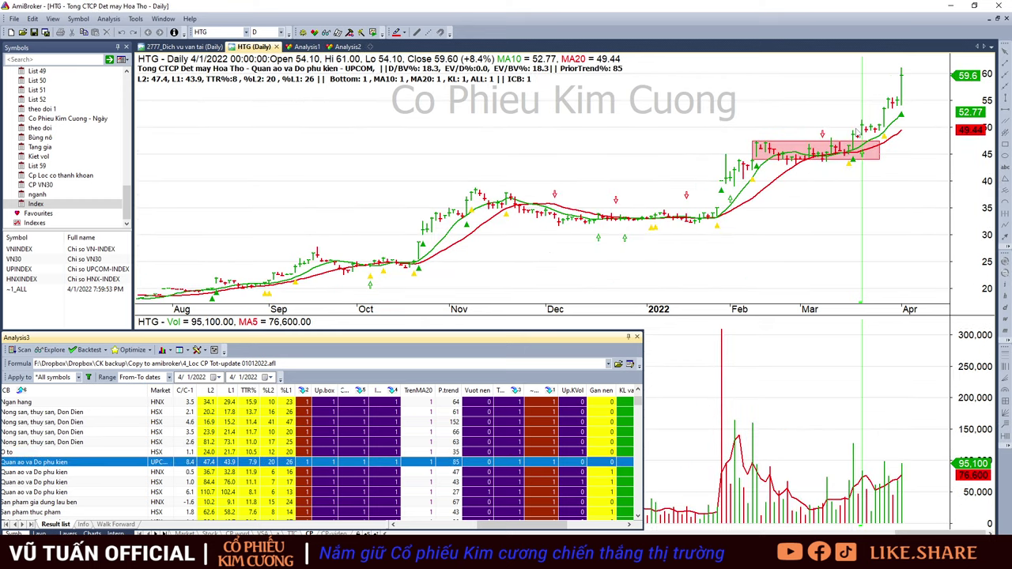
{"action": "left_click", "coordinate": [855, 133]}
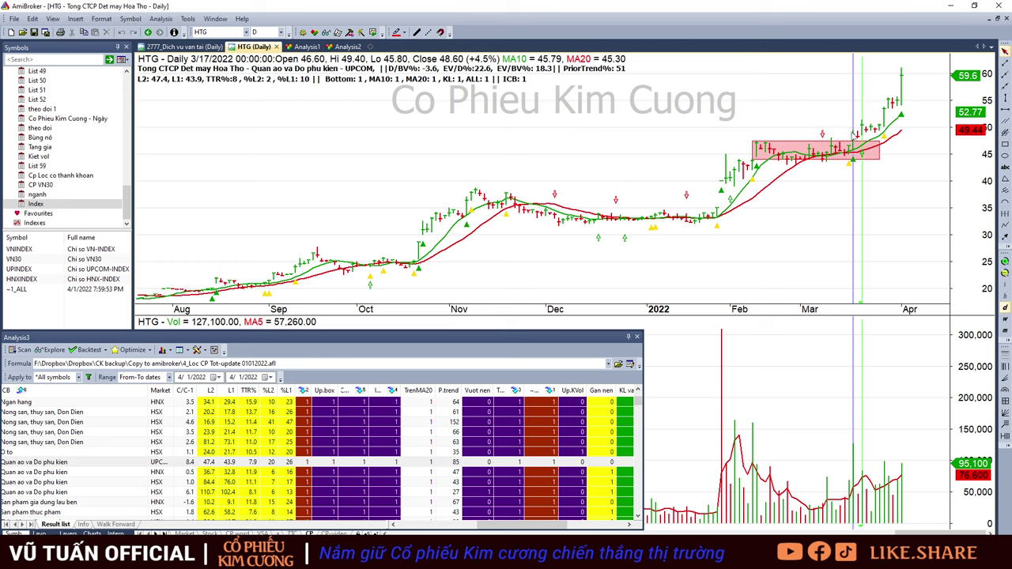
{"action": "left_click", "coordinate": [901, 112]}
- Review the remaining Quan ao va Do phu kien stocks TNG, GIL and PNJ, checking PNJ's 4/1/2022 bar above its base box
{"action": "scroll", "coordinate": [367, 450], "scroll_direction": "down", "scroll_amount": 1}
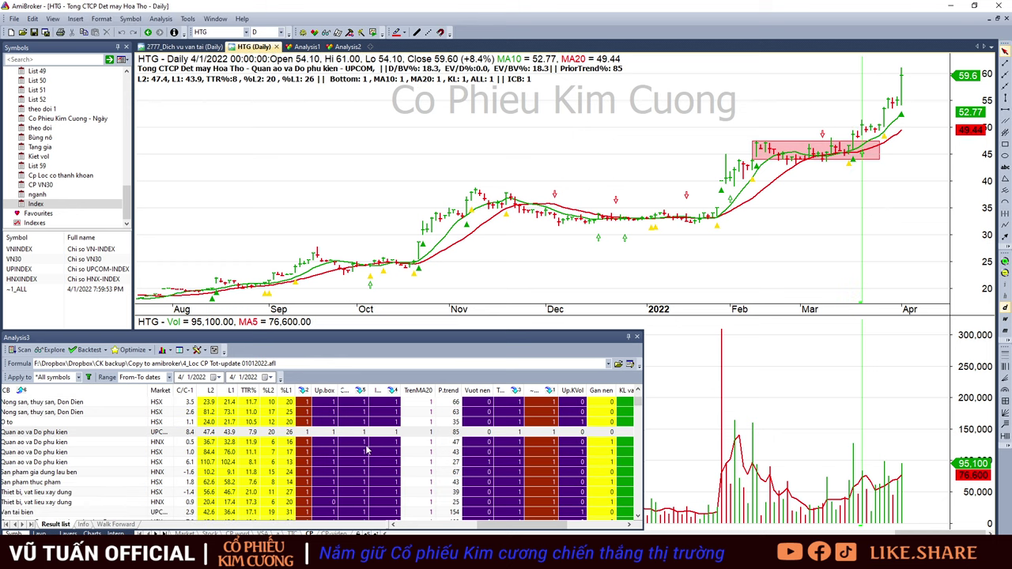
{"action": "left_click", "coordinate": [366, 444]}
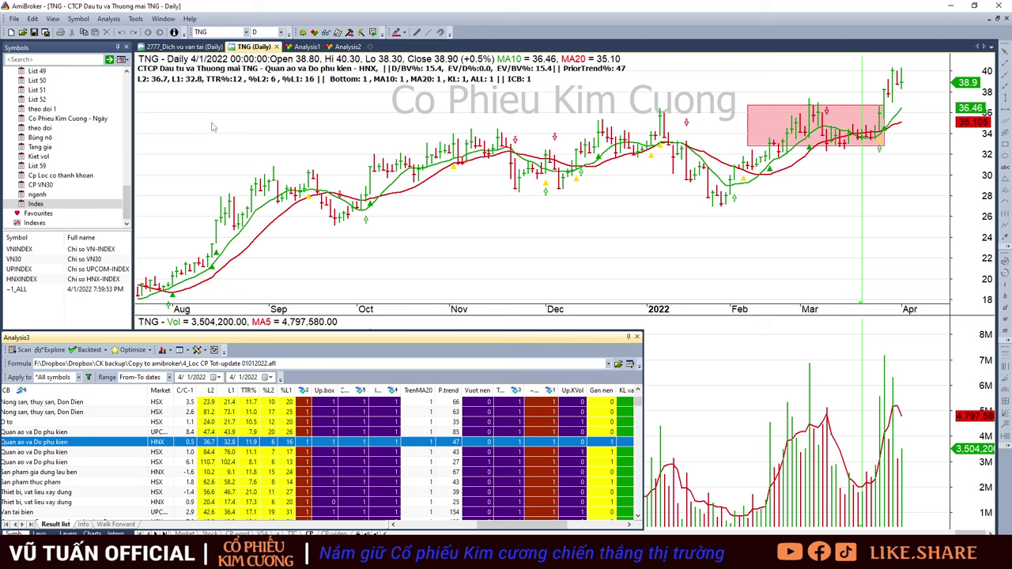
{"action": "left_click", "coordinate": [410, 453]}
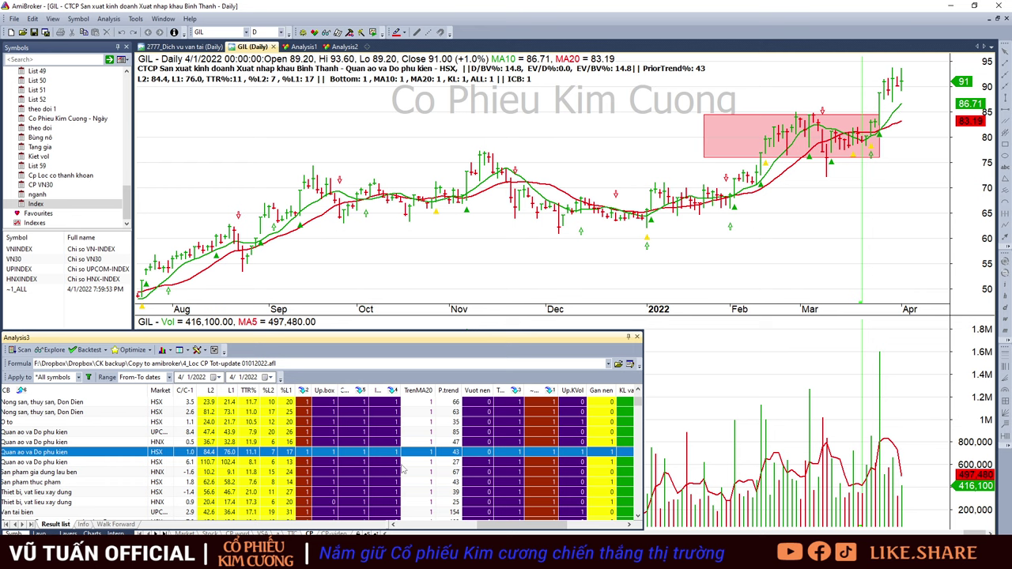
{"action": "key", "text": "Down"}
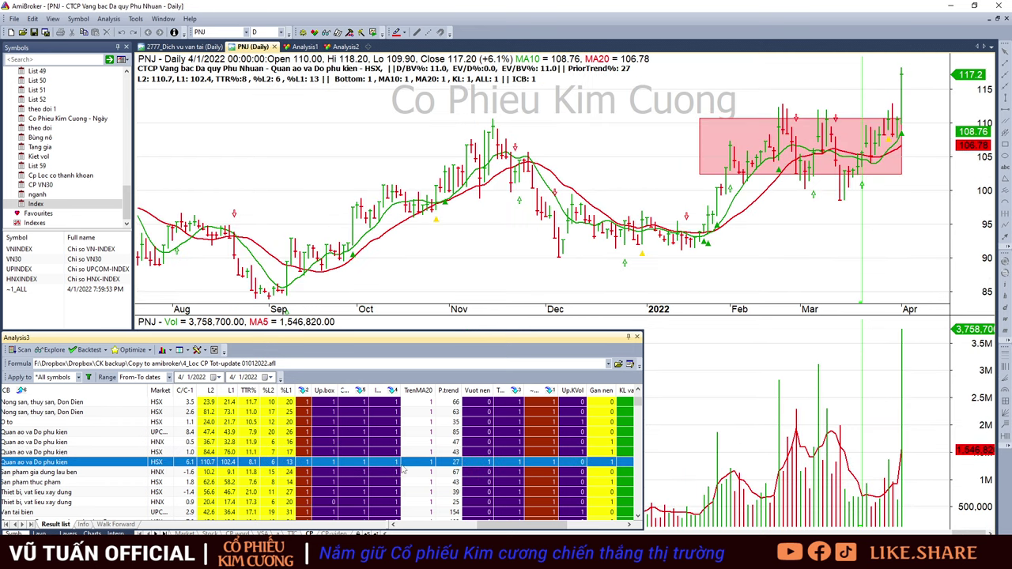
{"action": "left_click", "coordinate": [907, 82]}
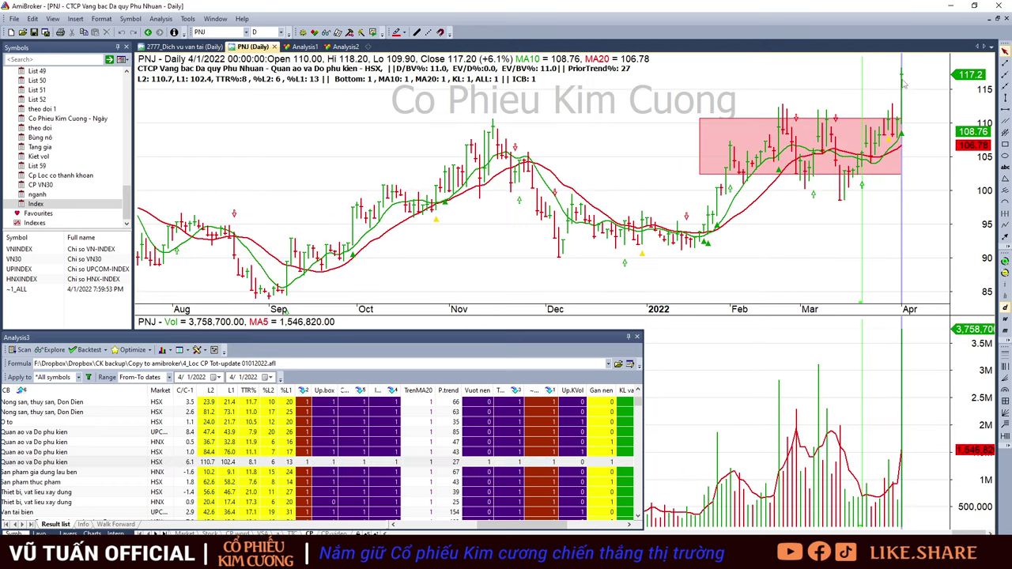
- Open the KSD chart and examine its latest price bar and the late-March volume bars around the end of the base
{"action": "left_click", "coordinate": [386, 473]}
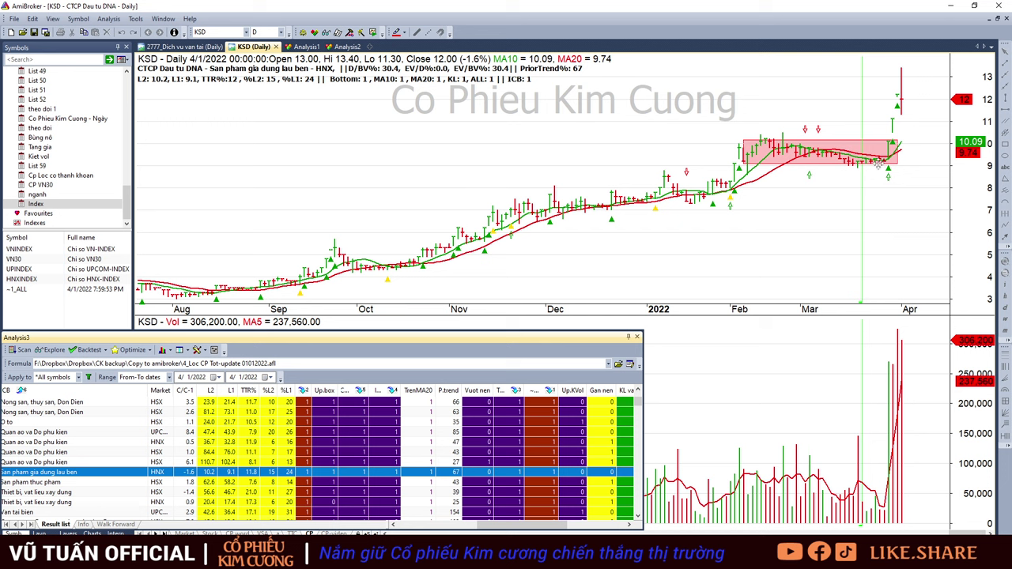
{"action": "left_click", "coordinate": [909, 105]}
{"action": "left_click", "coordinate": [910, 101]}
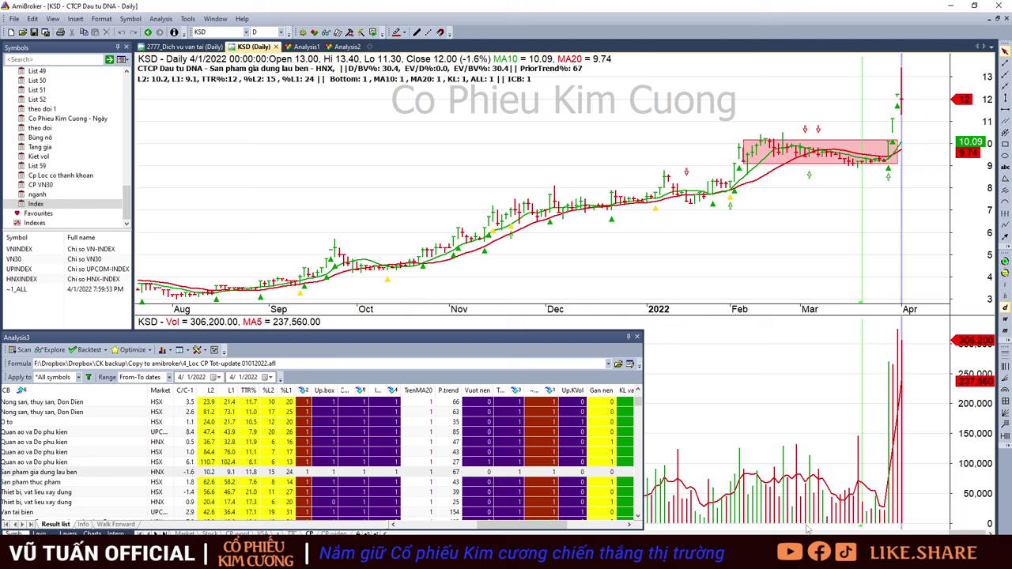
{"action": "left_click", "coordinate": [832, 500]}
{"action": "left_click", "coordinate": [869, 511]}
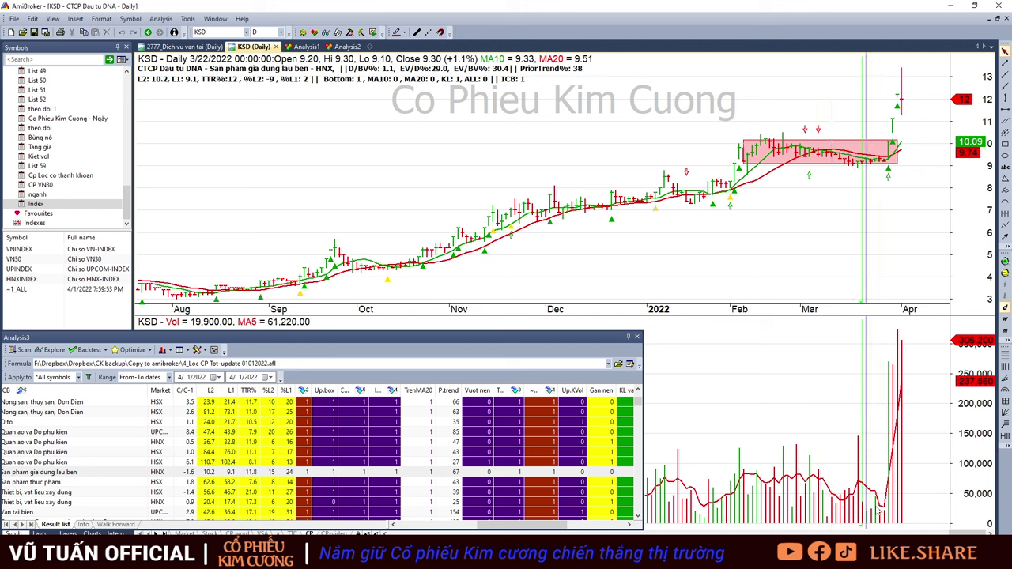
{"action": "left_click", "coordinate": [875, 511]}
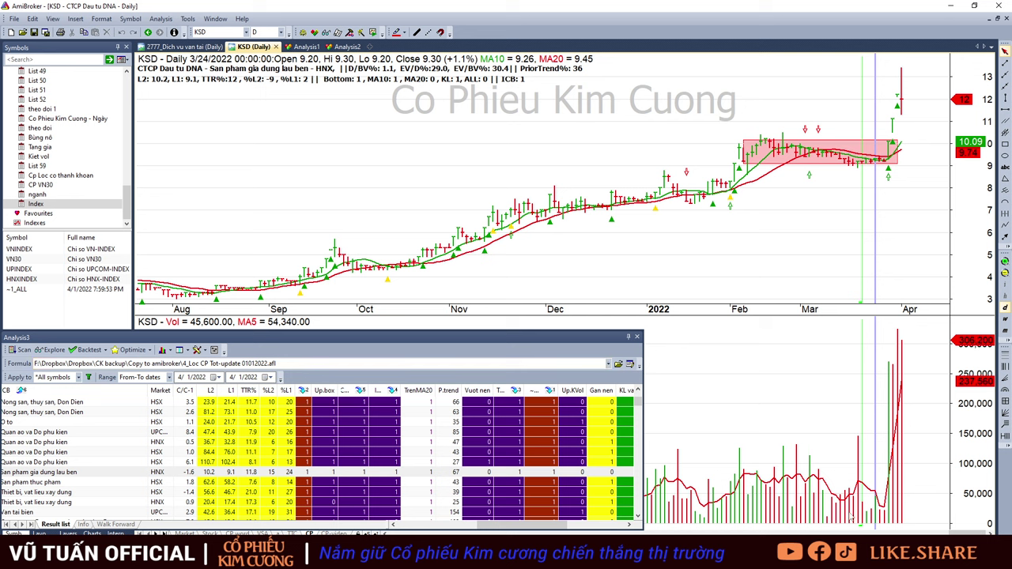
{"action": "left_click", "coordinate": [851, 515]}
{"action": "left_click", "coordinate": [875, 506]}
{"action": "left_click", "coordinate": [917, 114]}
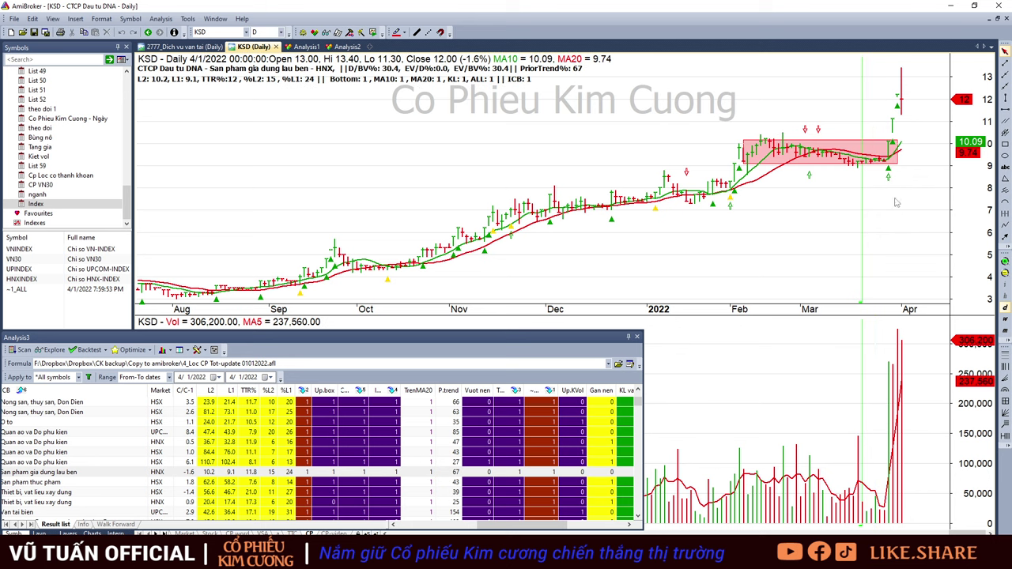
- Review the FMC, VGC, HDA and VNA charts in list order, comparing each price trend with its base box
{"action": "left_click", "coordinate": [388, 482]}
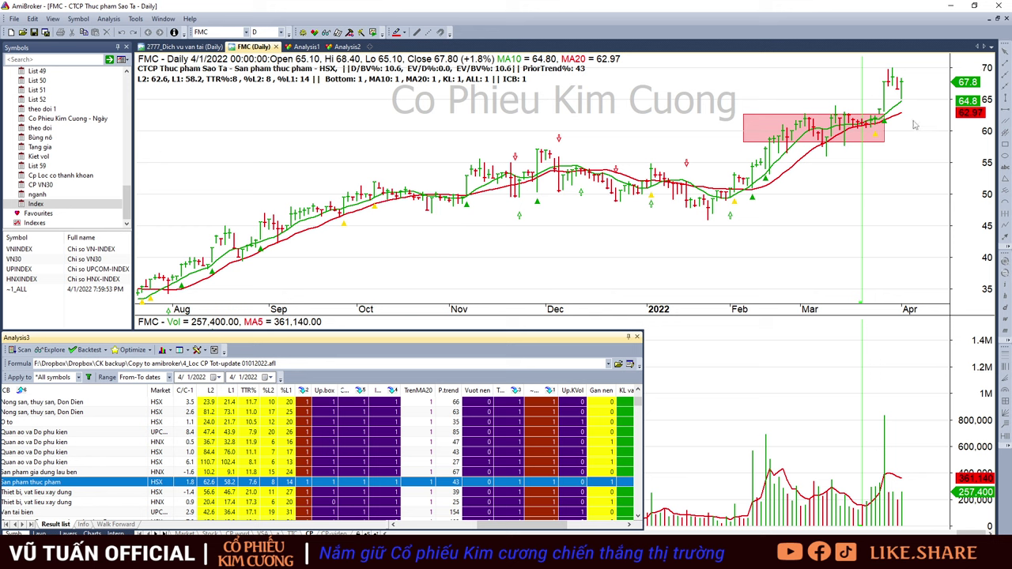
{"action": "left_click", "coordinate": [408, 114]}
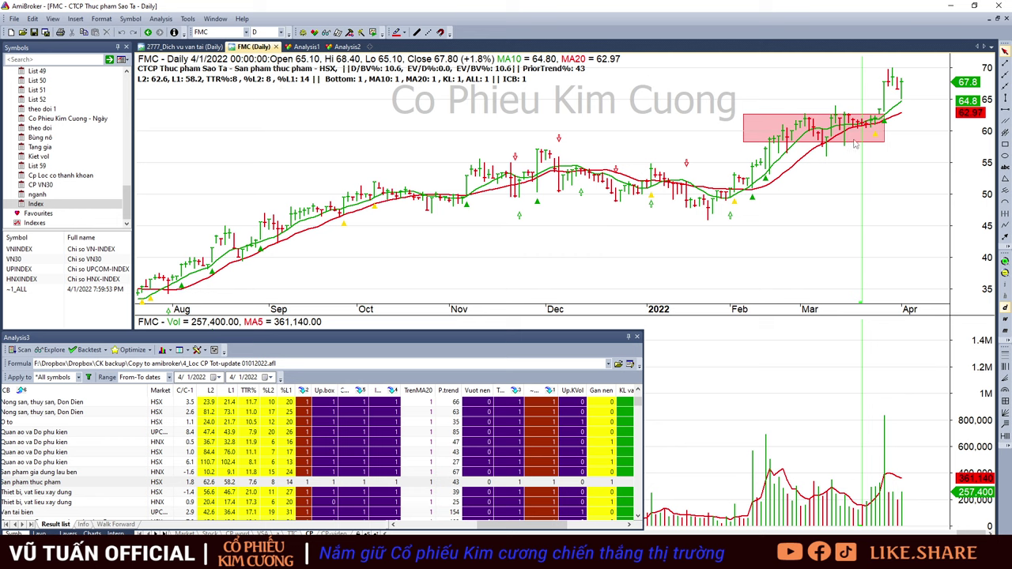
{"action": "scroll", "coordinate": [373, 479], "scroll_direction": "down", "scroll_amount": 2}
{"action": "left_click", "coordinate": [395, 433]}
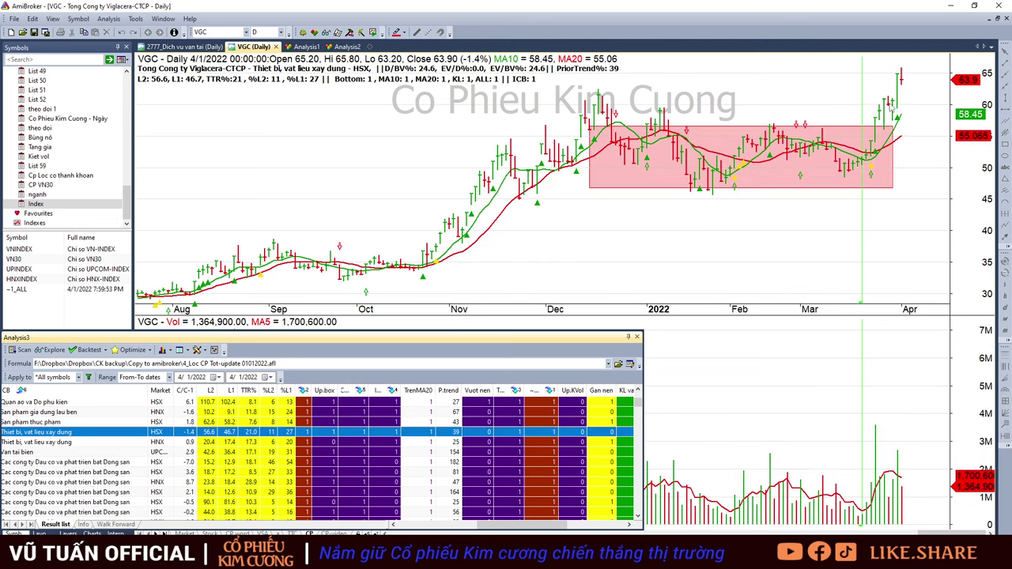
{"action": "left_click", "coordinate": [402, 443]}
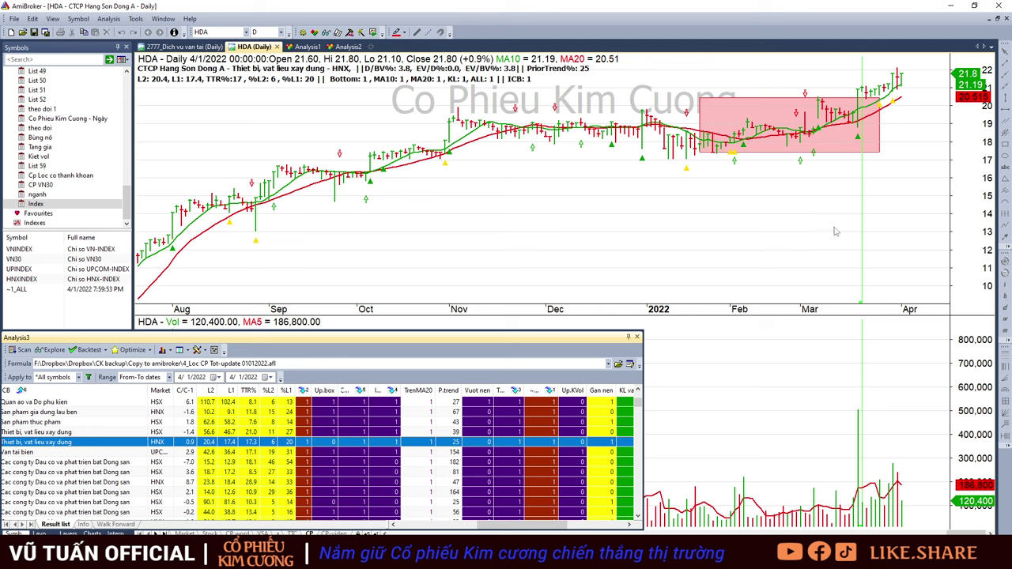
{"action": "left_click", "coordinate": [412, 454]}
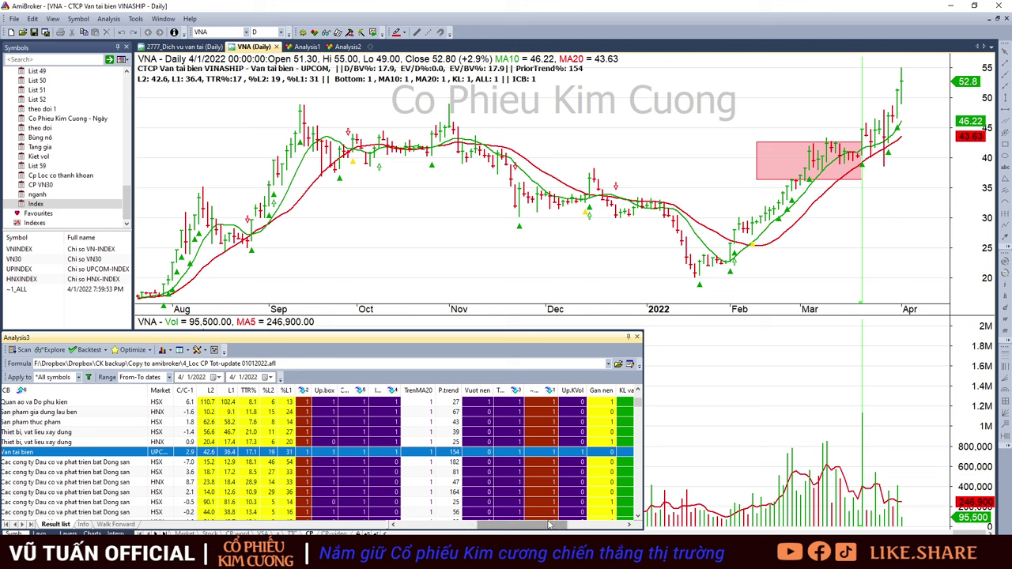
- Bring the KL vat kiet and DcVolthap result columns into view and examine the latest bar on the NVT real-estate chart
{"action": "left_click_drag", "start_coordinate": [550, 525], "coordinate": [559, 526]}
{"action": "scroll", "coordinate": [553, 482], "scroll_direction": "down", "scroll_amount": 1}
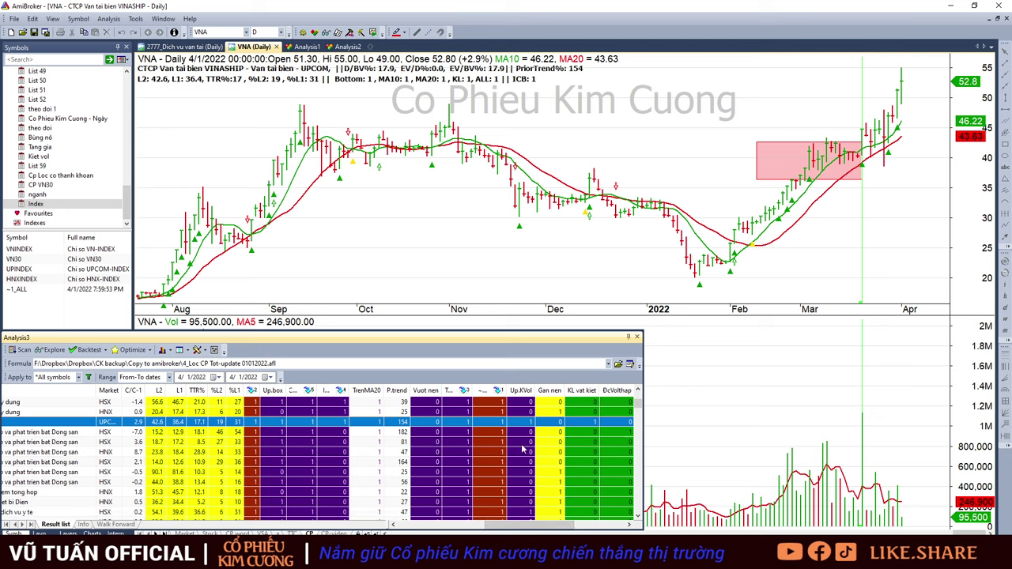
{"action": "left_click", "coordinate": [515, 435]}
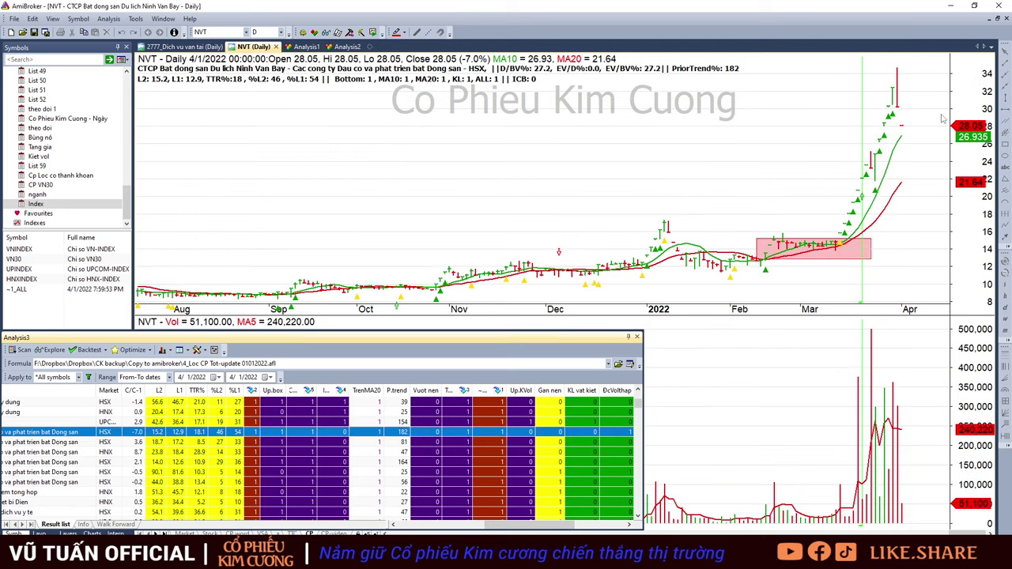
{"action": "mouse_move", "coordinate": [942, 119]}
{"action": "left_click", "coordinate": [903, 118]}
{"action": "left_click", "coordinate": [908, 127]}
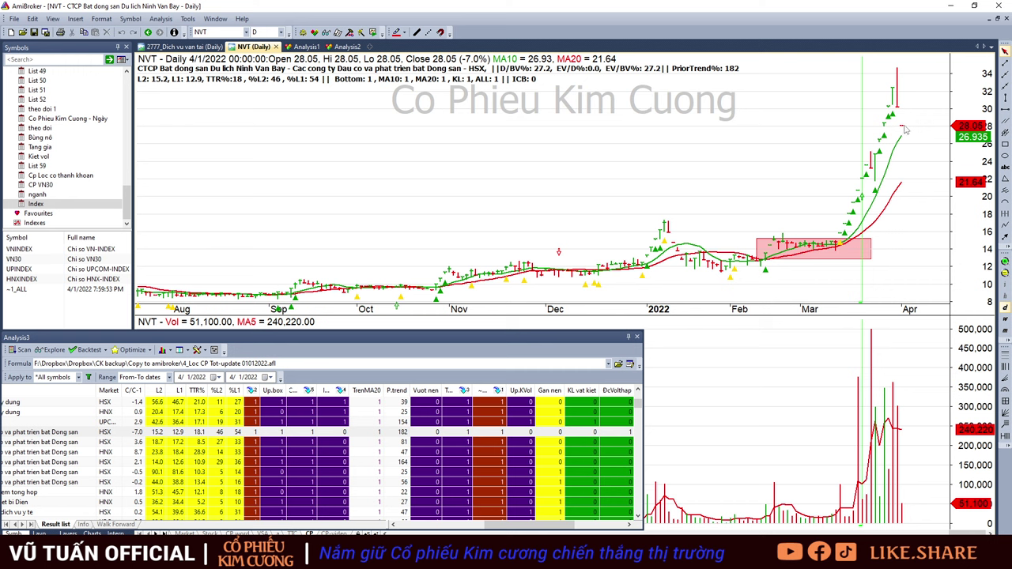
- Check NVT's 4/1/2022 bar, and examine ASM's 3/16/2022 and 3/11/2022 bars near the end of its base box
{"action": "left_click", "coordinate": [902, 129]}
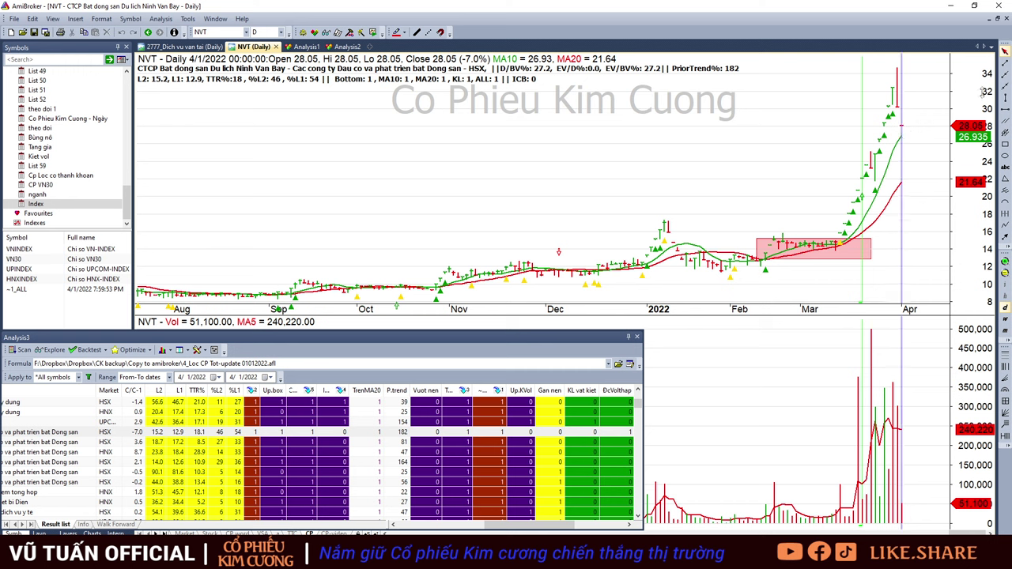
{"action": "left_click", "coordinate": [947, 127]}
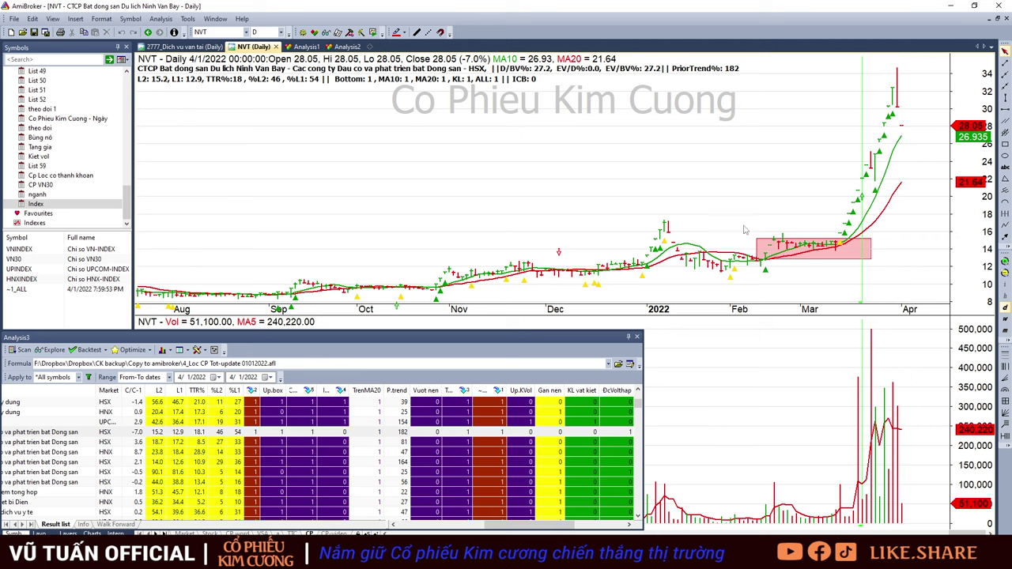
{"action": "left_click", "coordinate": [496, 444]}
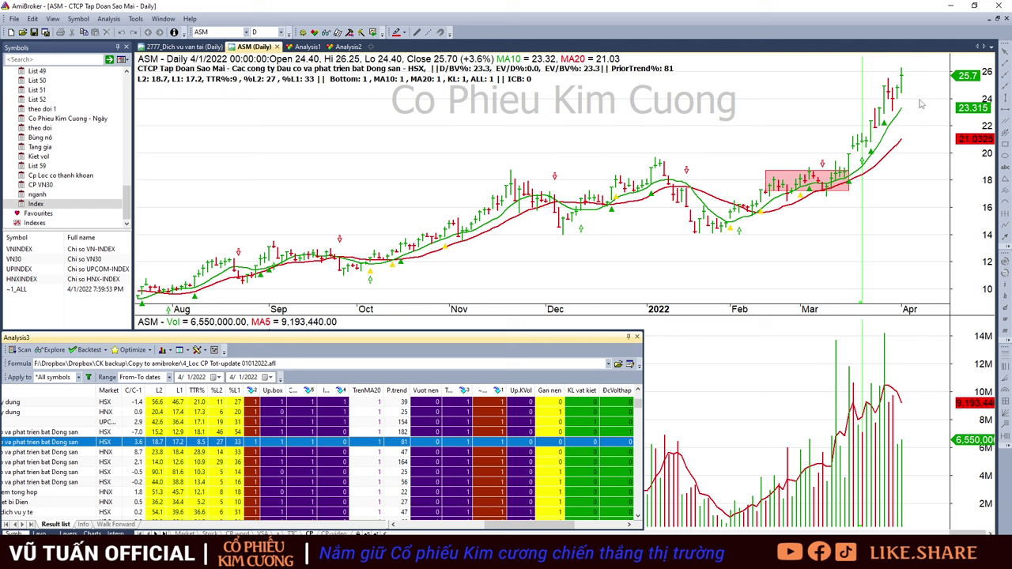
{"action": "mouse_move", "coordinate": [921, 104]}
{"action": "left_click", "coordinate": [850, 210]}
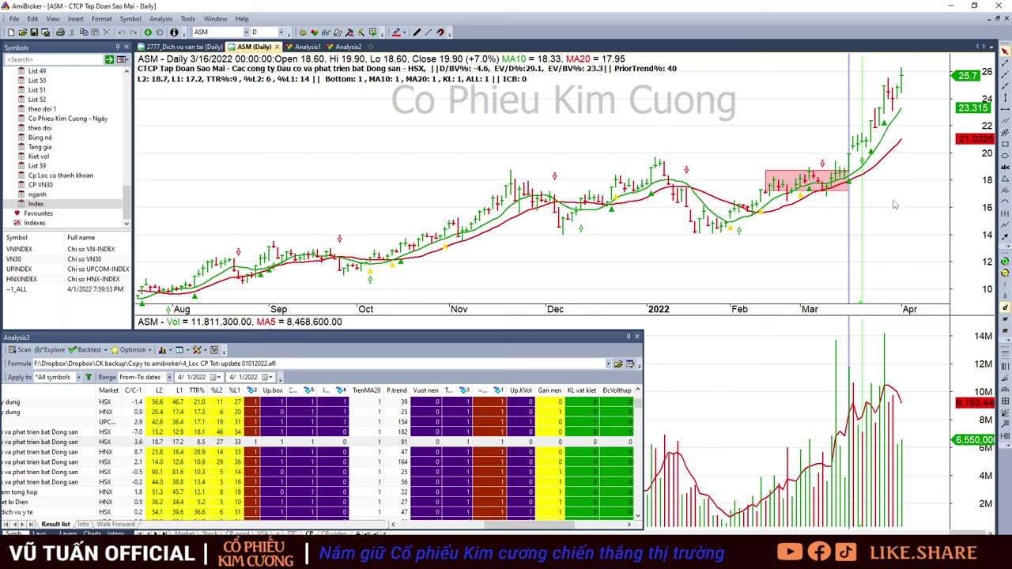
{"action": "left_click", "coordinate": [836, 136]}
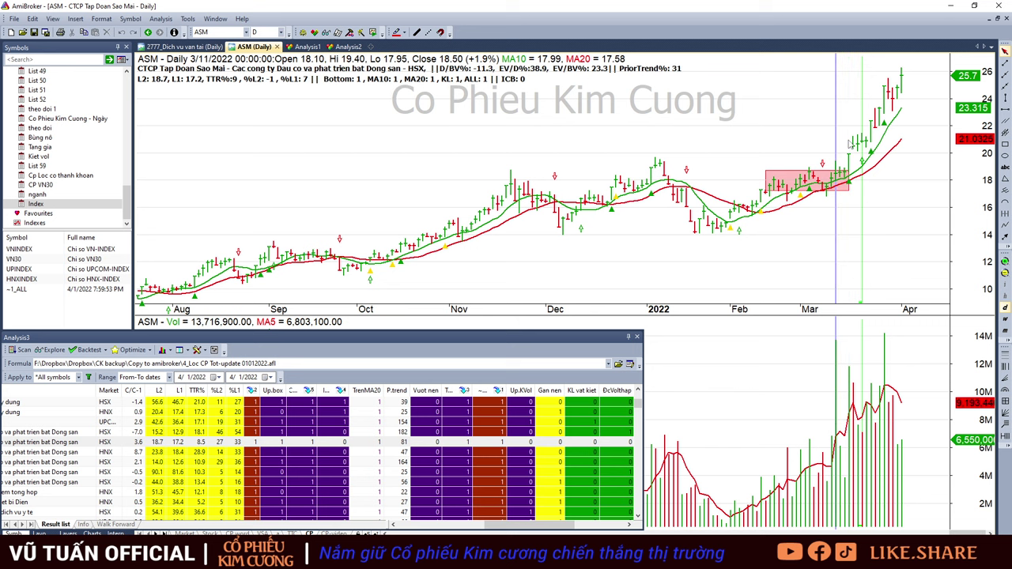
{"action": "key", "text": "Escape"}
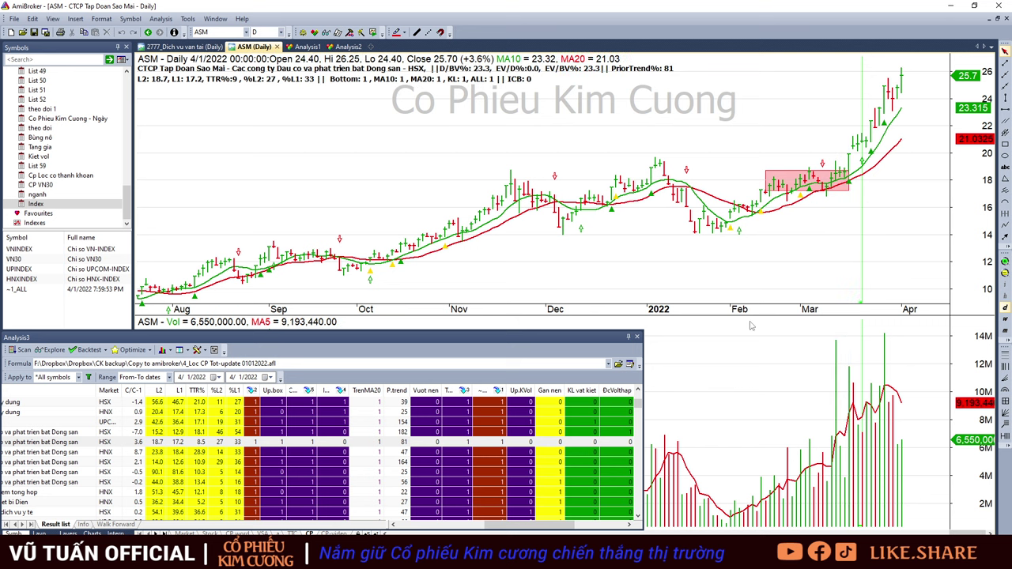
- Review the TIG chart against its base box, and inspect OGC's 3/17/2022 bar above the base and its latest bar
{"action": "left_click", "coordinate": [480, 454]}
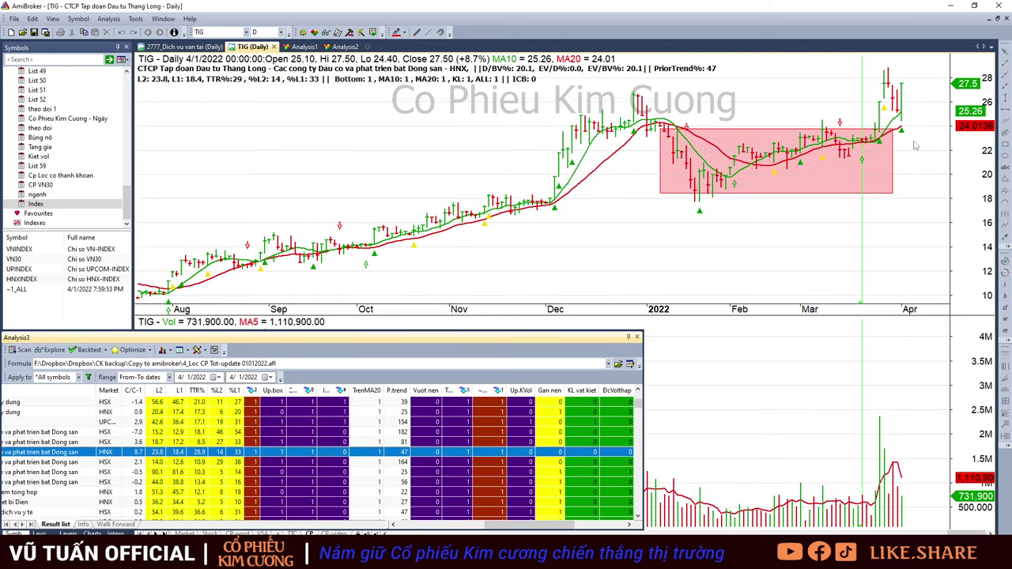
{"action": "mouse_move", "coordinate": [915, 144]}
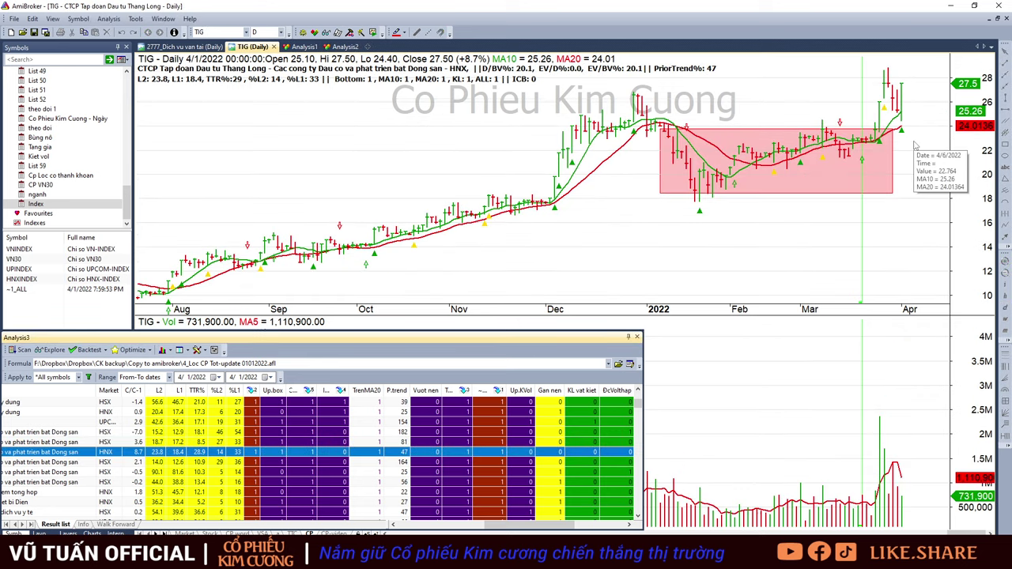
{"action": "key", "text": "Down"}
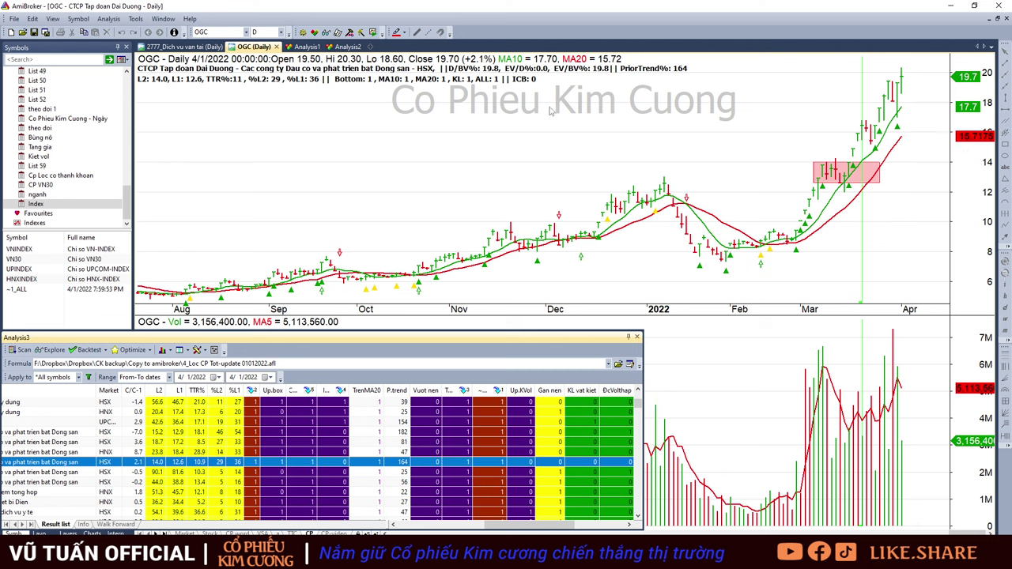
{"action": "mouse_move", "coordinate": [534, 241]}
{"action": "left_click", "coordinate": [851, 151]}
{"action": "left_click", "coordinate": [855, 152]}
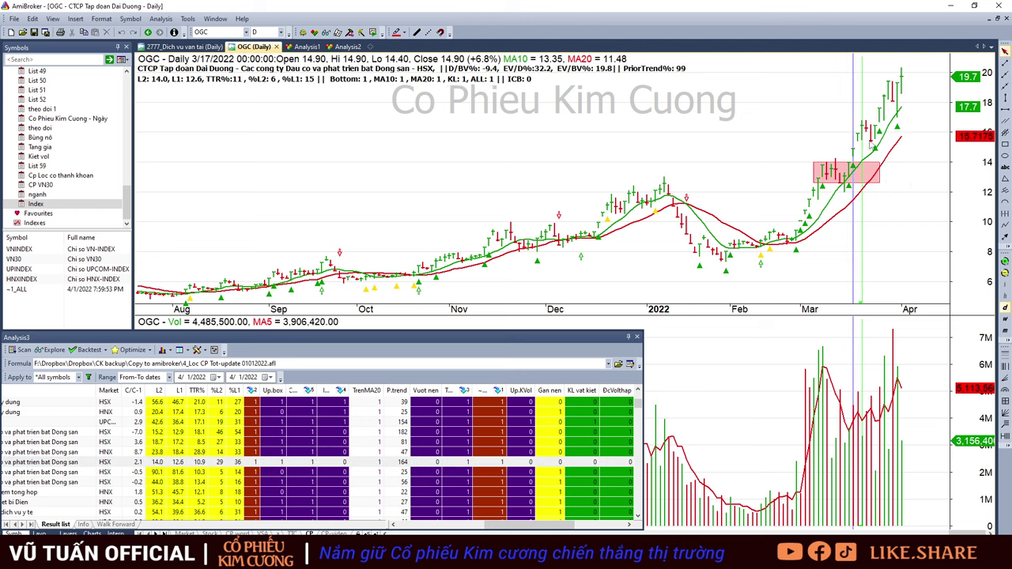
{"action": "left_click", "coordinate": [899, 103]}
{"action": "left_click", "coordinate": [902, 101]}
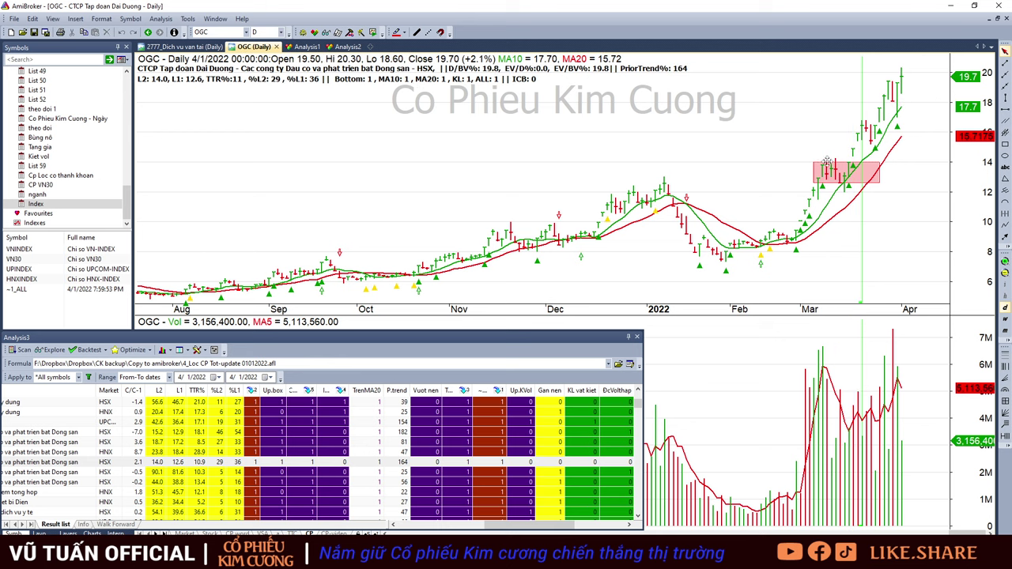
- Review the SJS, DXG, PVI, DDG and TNH charts in list order, comparing each latest price with its base box
{"action": "left_click", "coordinate": [501, 473]}
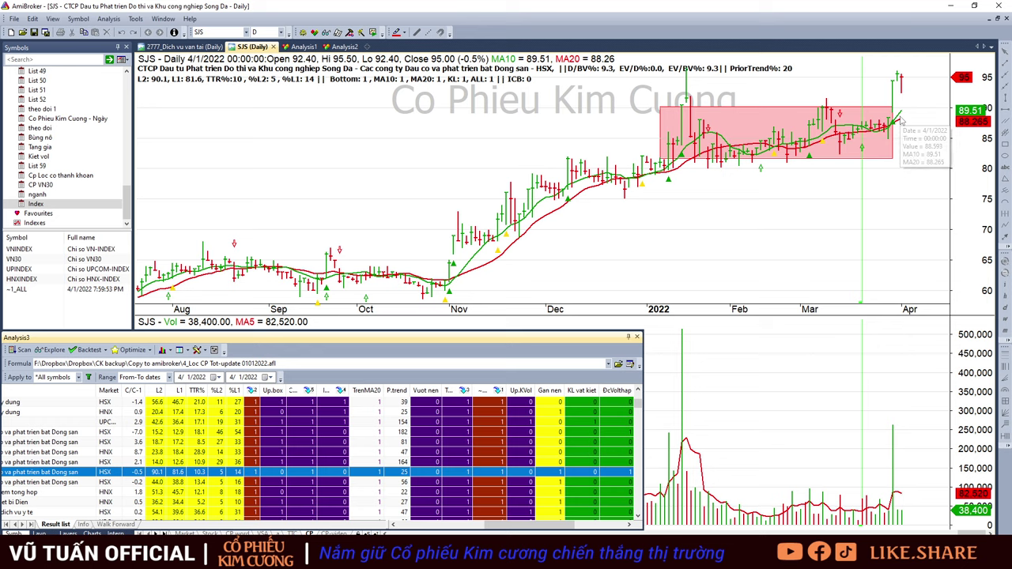
{"action": "key", "text": "Down"}
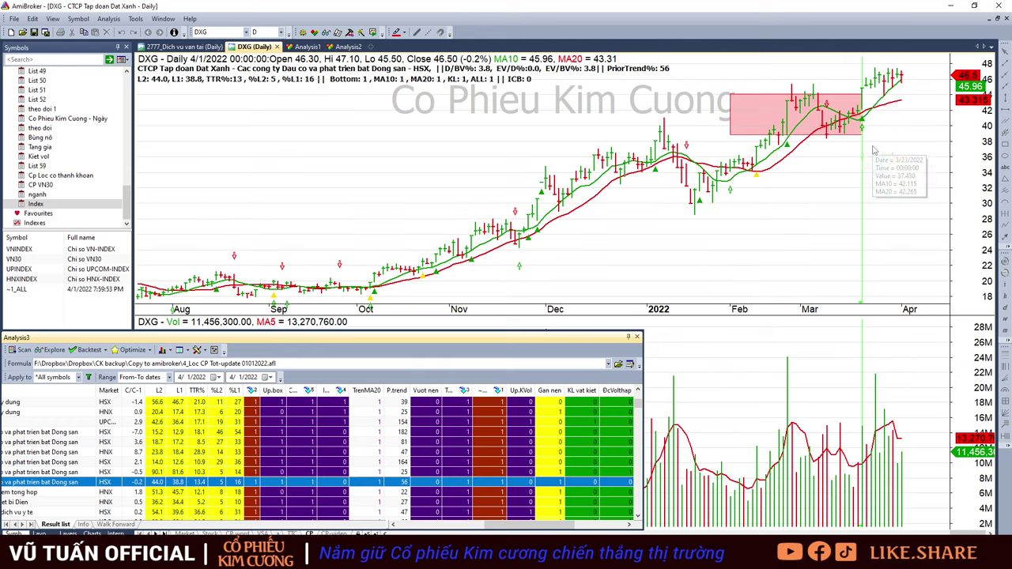
{"action": "key", "text": "Down"}
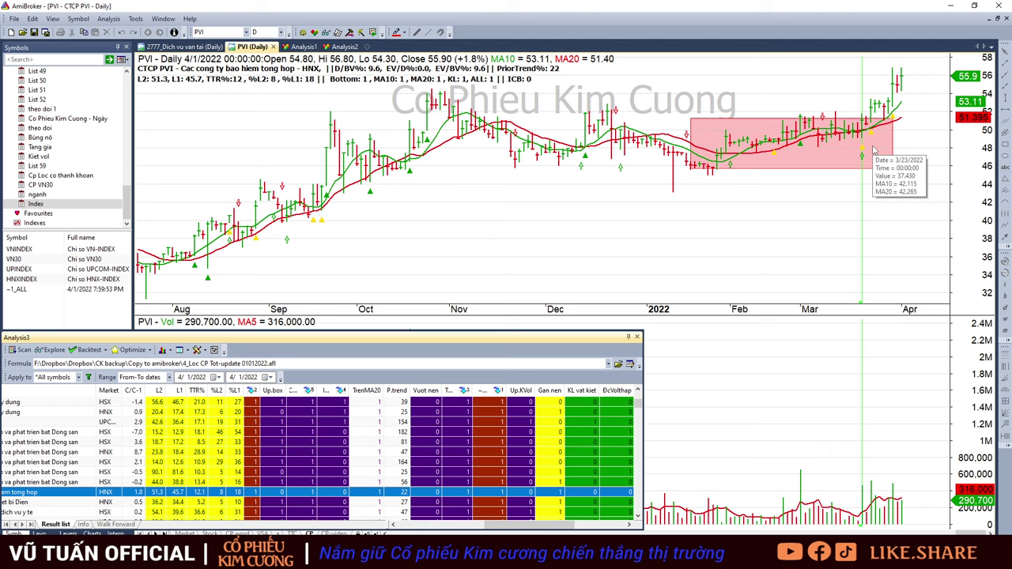
{"action": "key", "text": "Down"}
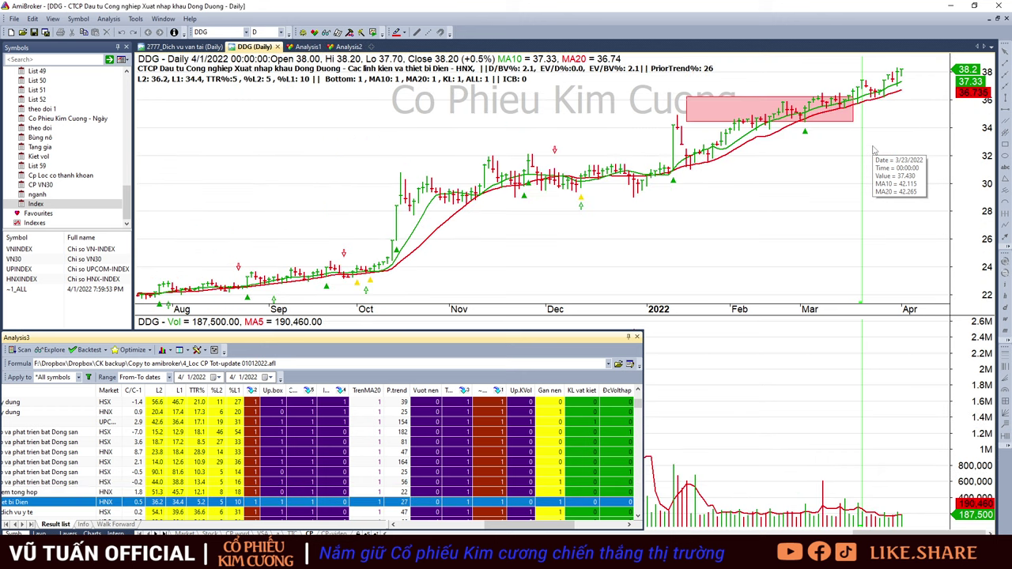
{"action": "key", "text": "Down"}
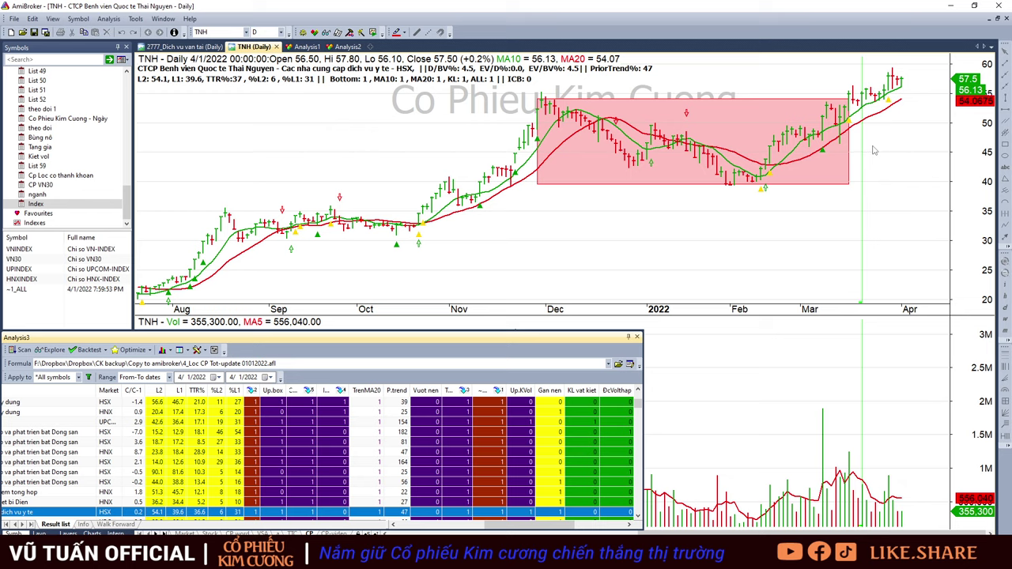
- Review the CSI, CIG, DBD, YBM and VPG charts in list order, examining price trend, base box and volume
{"action": "key", "text": "Down"}
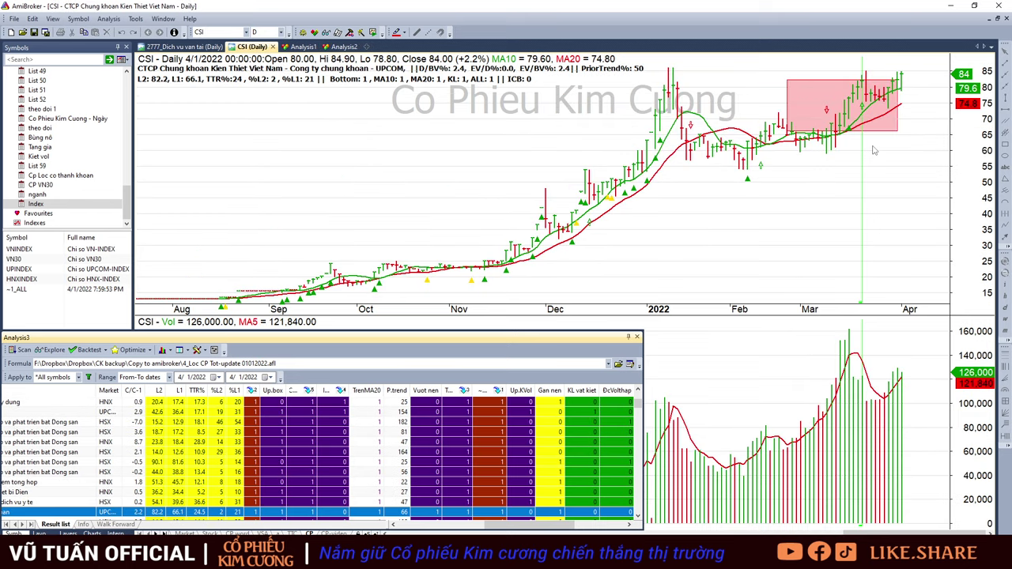
{"action": "key", "text": "Down"}
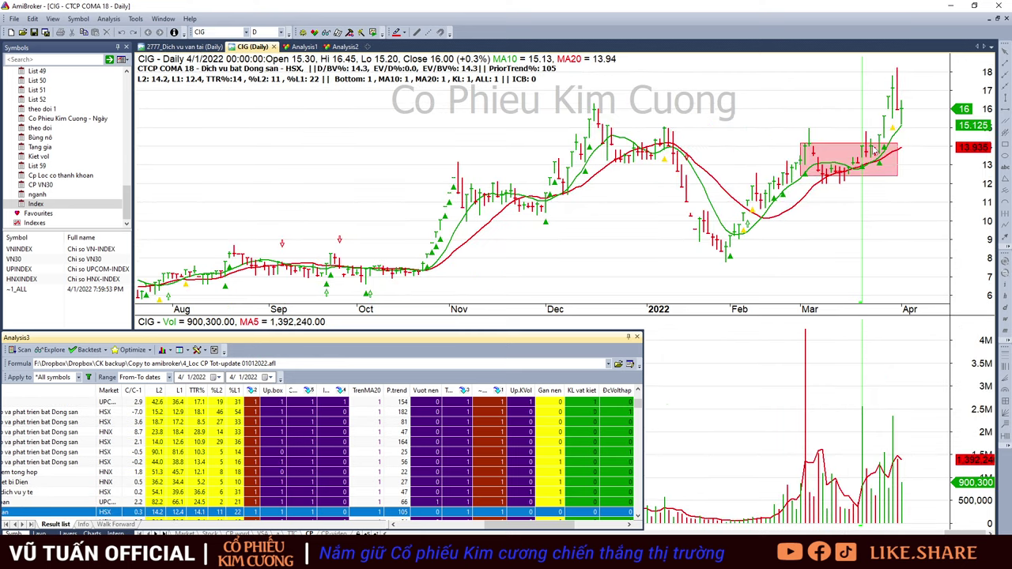
{"action": "key", "text": "Down"}
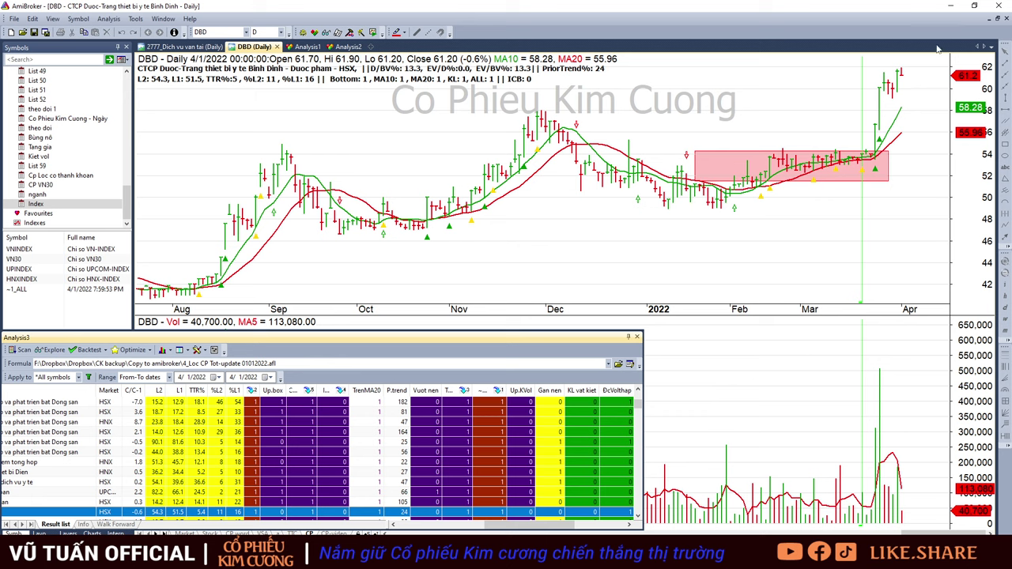
{"action": "key", "text": "Down"}
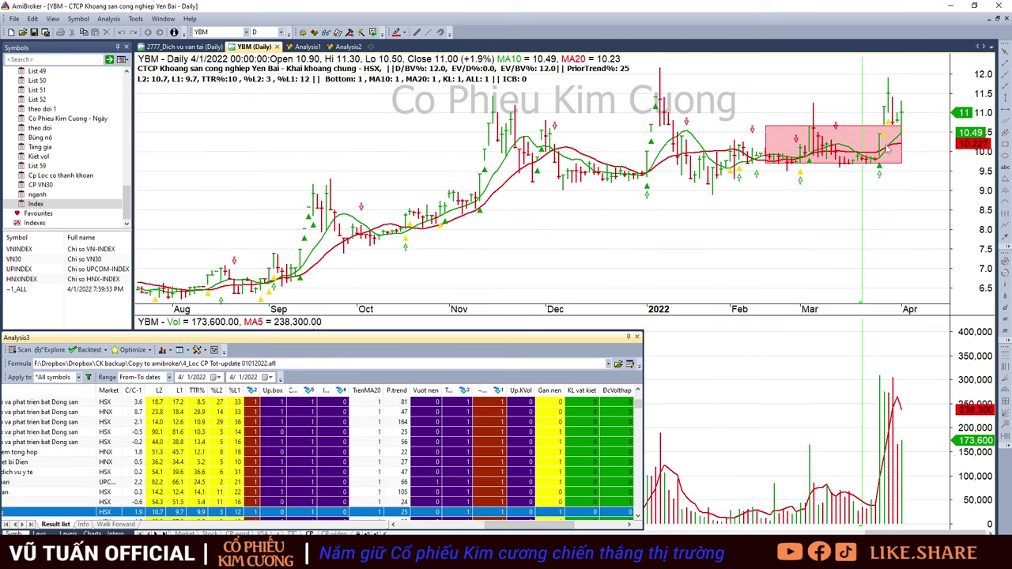
{"action": "key", "text": "Down"}
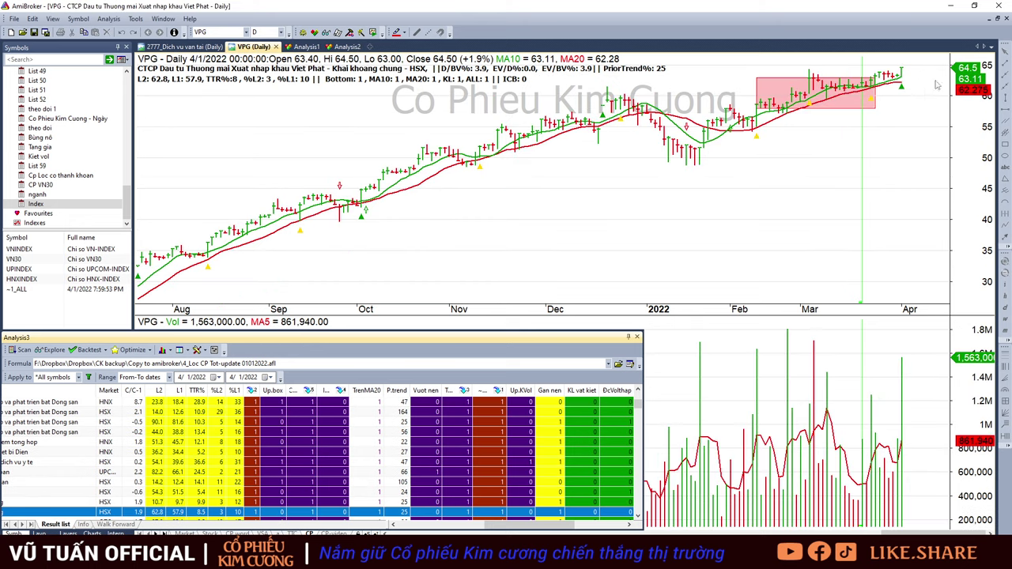
- Review the CTR, KDM, SVN and PC1 charts in list order, checking PC1's 3/31/2022 bar above its base box
{"action": "key", "text": "Down"}
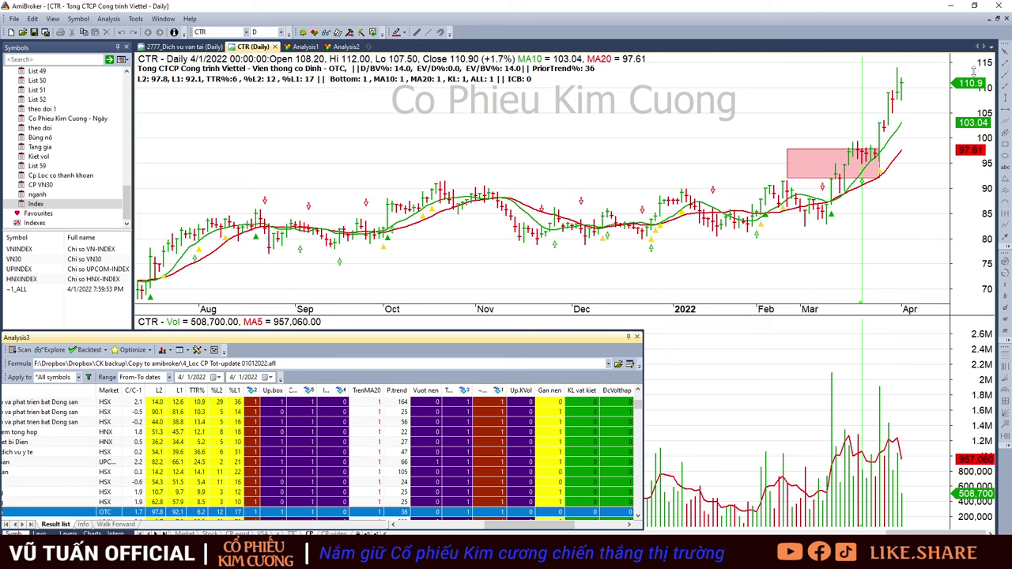
{"action": "mouse_move", "coordinate": [940, 93]}
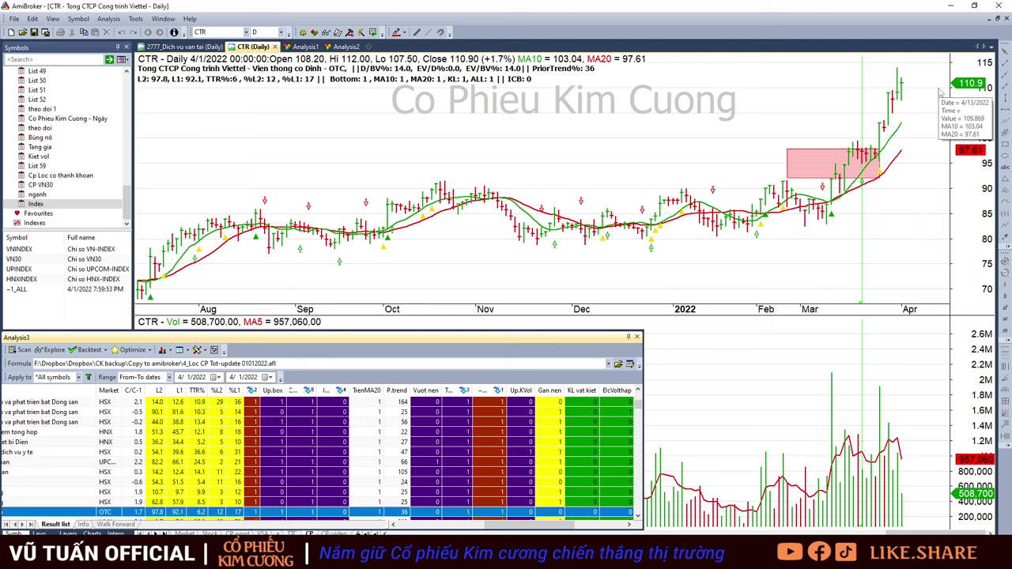
{"action": "key", "text": "Down"}
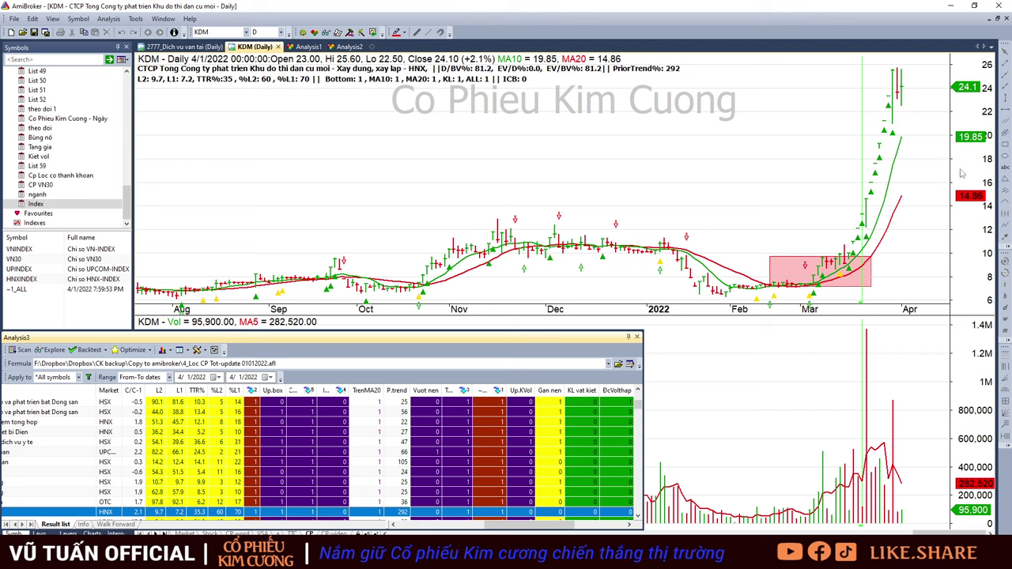
{"action": "key", "text": "Down"}
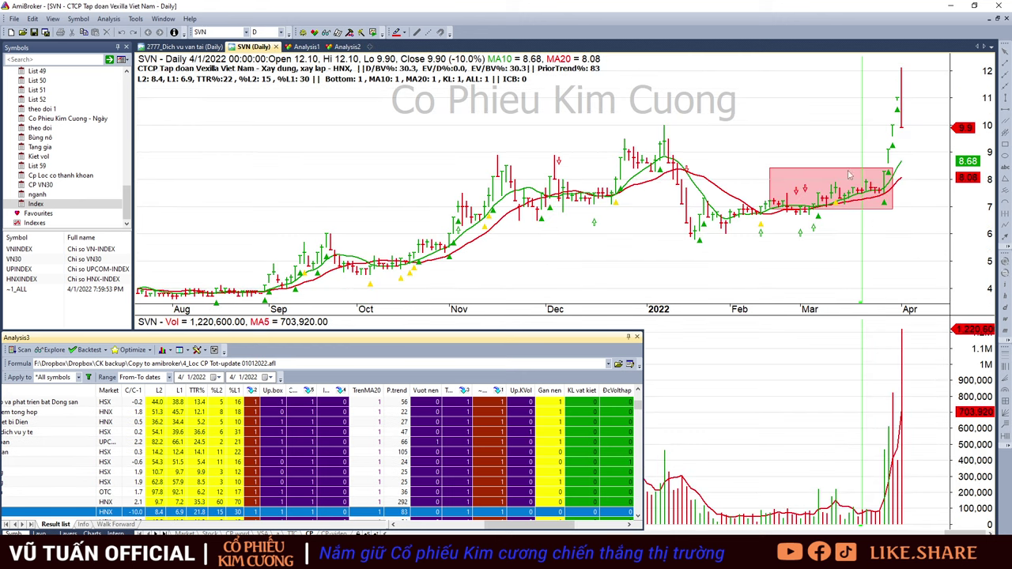
{"action": "key", "text": "Down"}
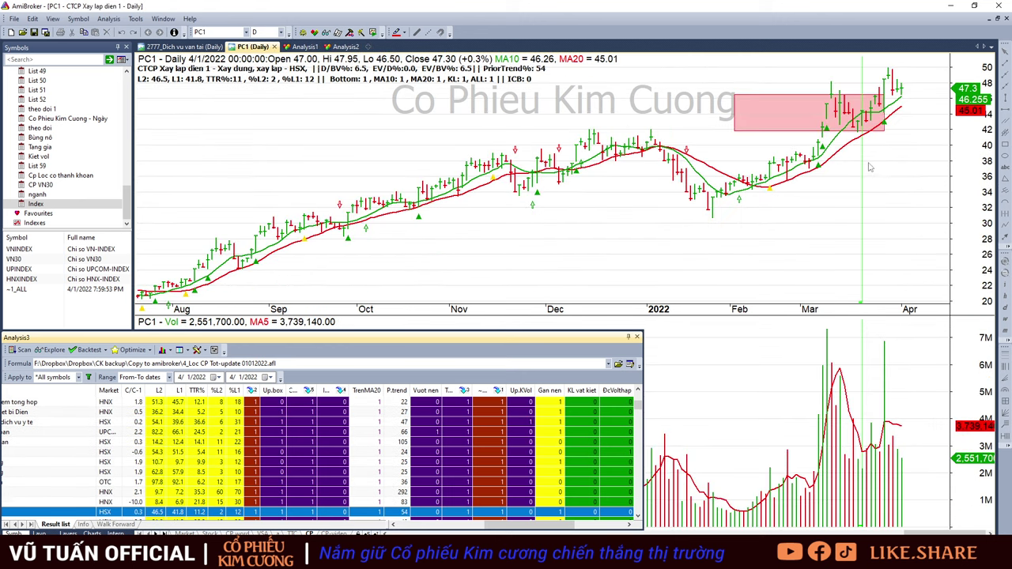
{"action": "left_click", "coordinate": [894, 91]}
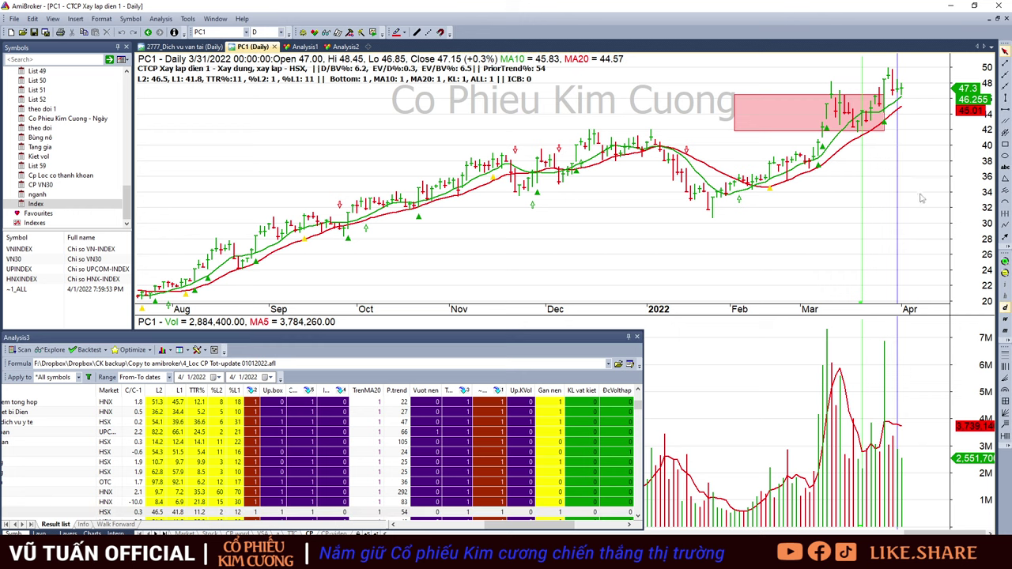
- Continue through the results from HTN to C4G, EIB and CDC, examining each chart's price trend and any base box
{"action": "scroll", "coordinate": [455, 475], "scroll_direction": "down", "scroll_amount": 2}
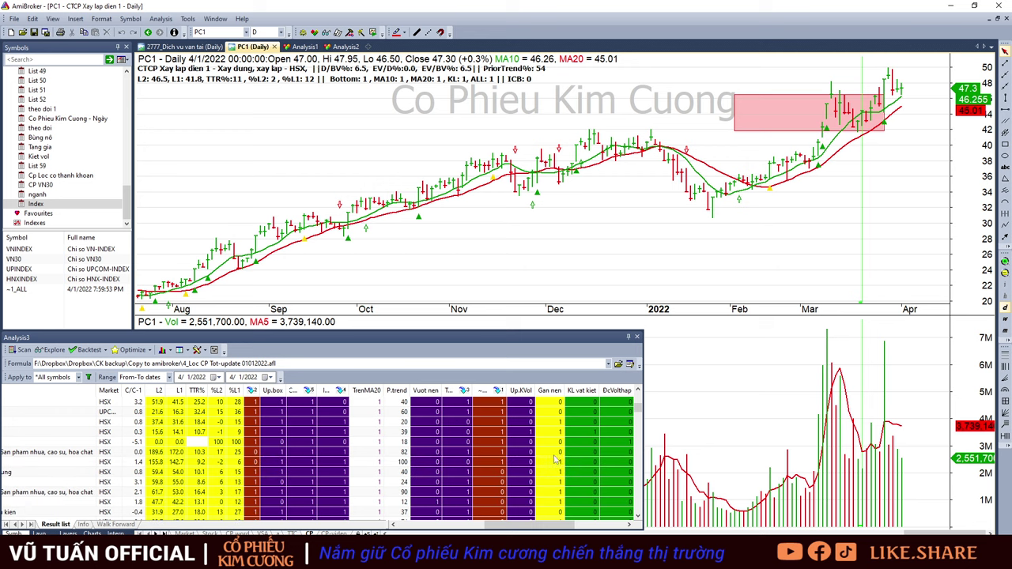
{"action": "scroll", "coordinate": [557, 462], "scroll_direction": "down", "scroll_amount": 1}
{"action": "left_click", "coordinate": [513, 435]}
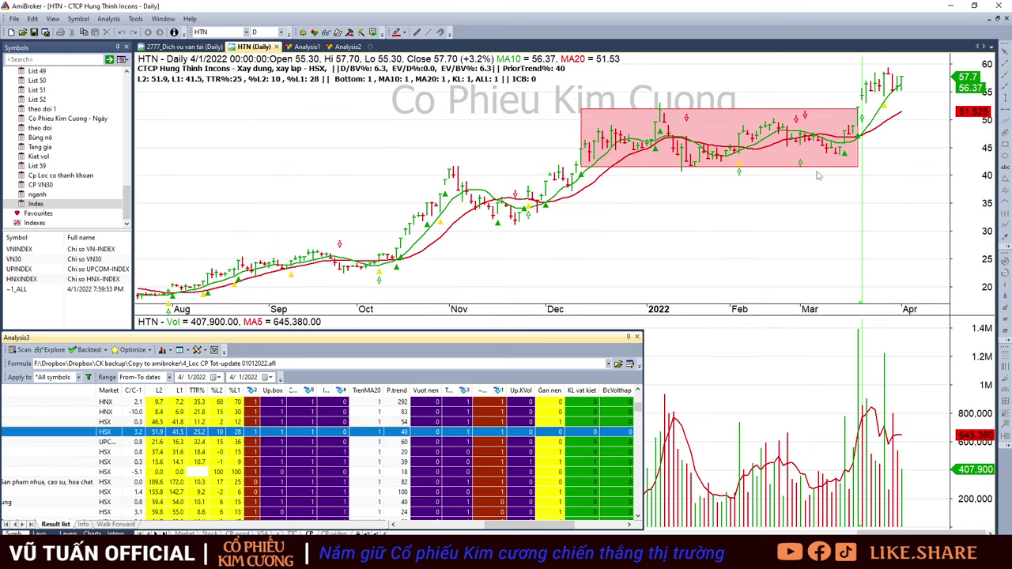
{"action": "key", "text": "Down"}
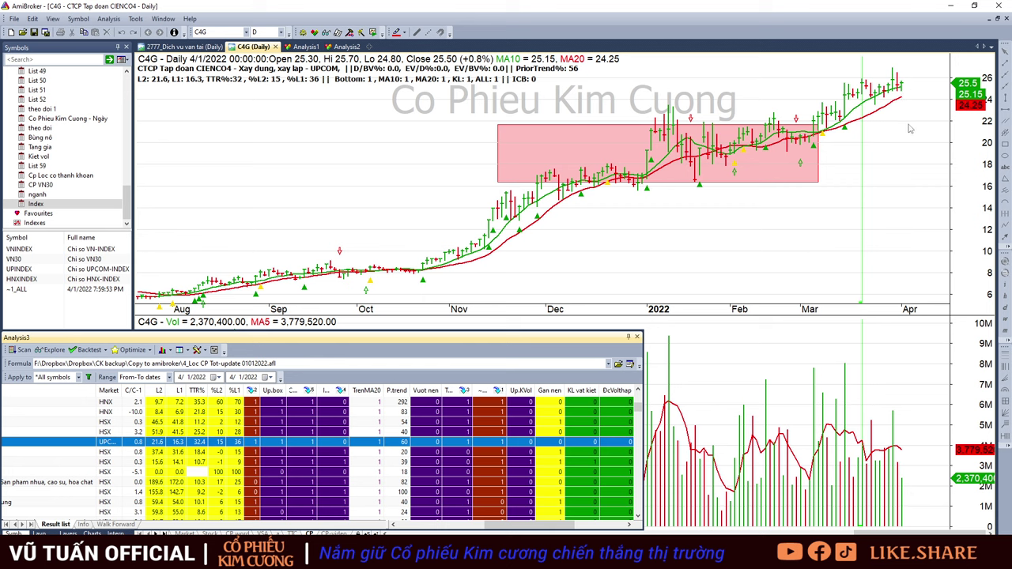
{"action": "key", "text": "Down"}
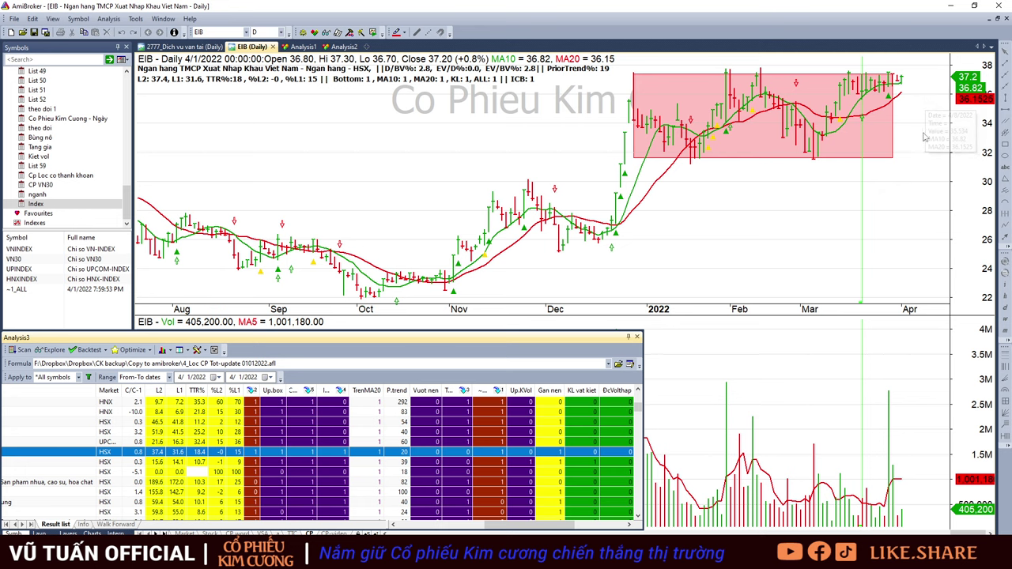
{"action": "key", "text": "Down"}
{"action": "key", "text": "Down"}
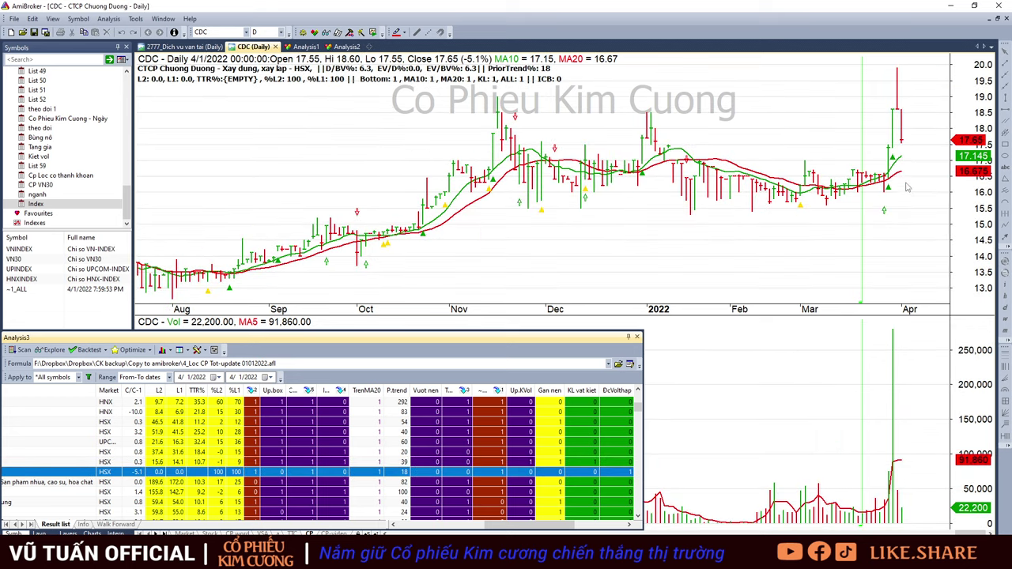
- Open the DGC chart and examine its 2/18/2022 and 2/17/2022 bars at the start of the base box
{"action": "key", "text": "Down"}
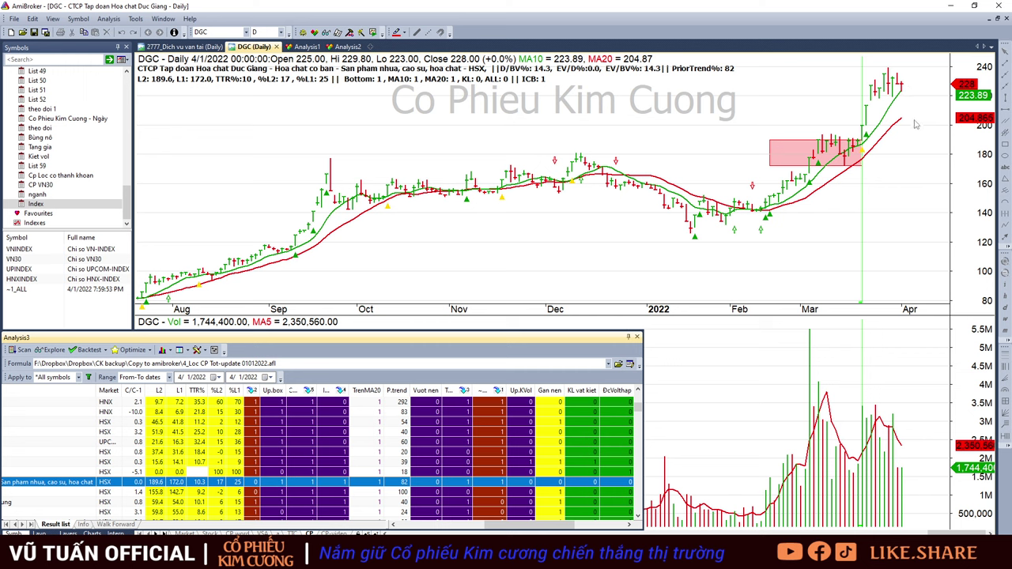
{"action": "mouse_move", "coordinate": [887, 131]}
{"action": "left_click", "coordinate": [772, 227]}
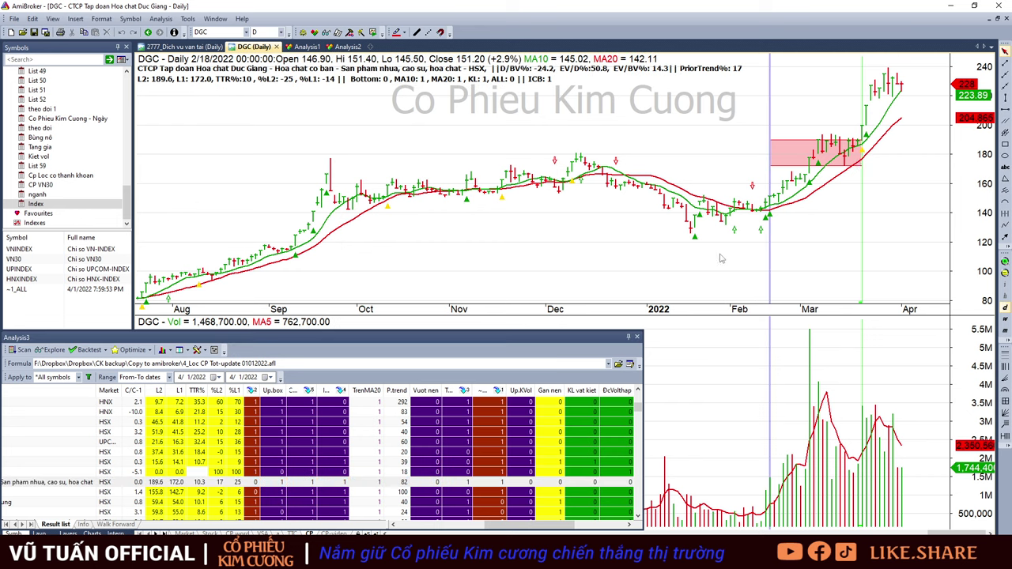
{"action": "left_click", "coordinate": [766, 228]}
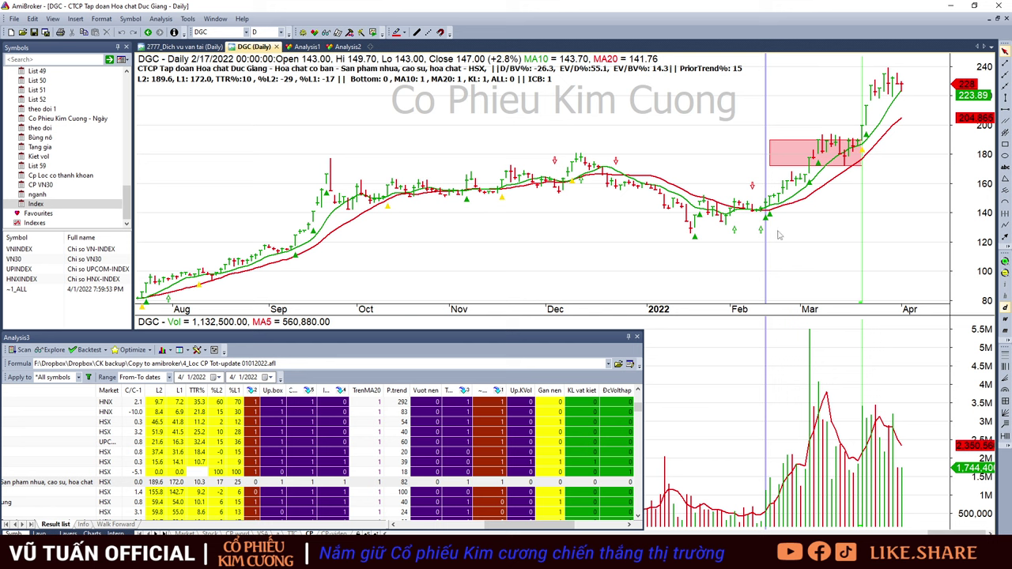
- Check DGC's latest bar, and open the FRT chart to examine its 4/1/2022 and 3/31/2022 bars against the base box
{"action": "left_click", "coordinate": [864, 129]}
{"action": "left_click", "coordinate": [902, 87]}
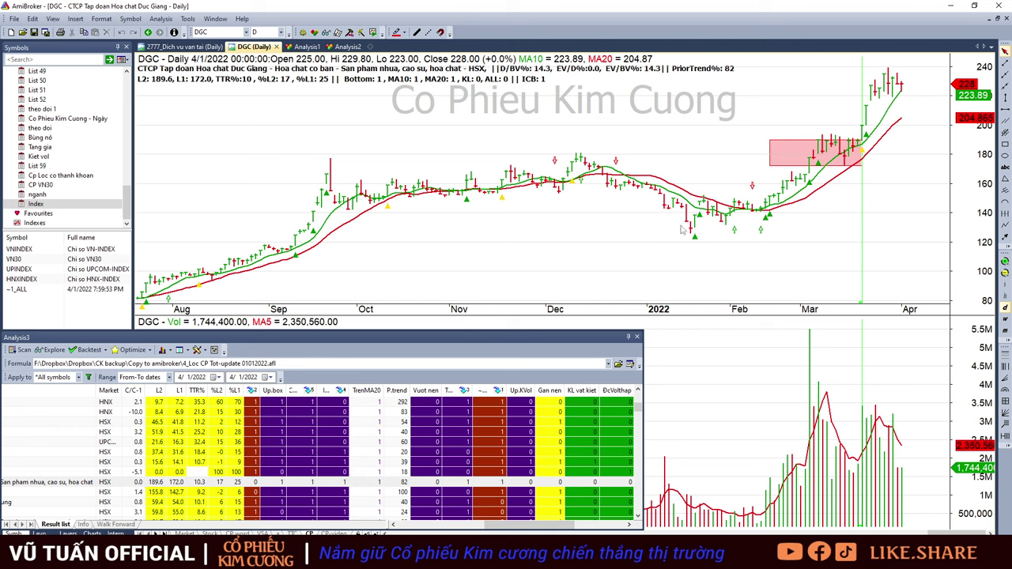
{"action": "left_click", "coordinate": [512, 492]}
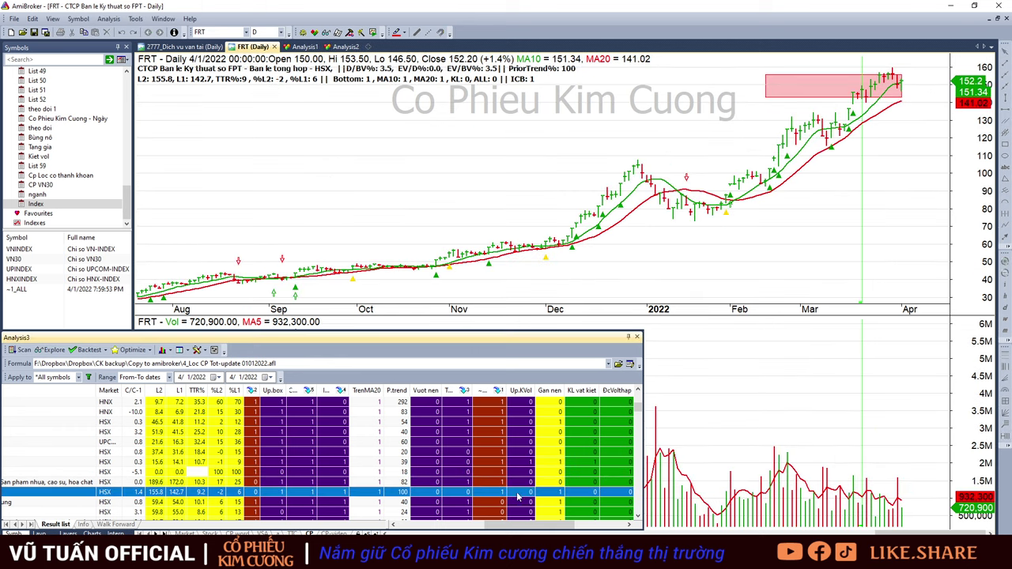
{"action": "left_click", "coordinate": [897, 121]}
{"action": "left_click", "coordinate": [904, 116]}
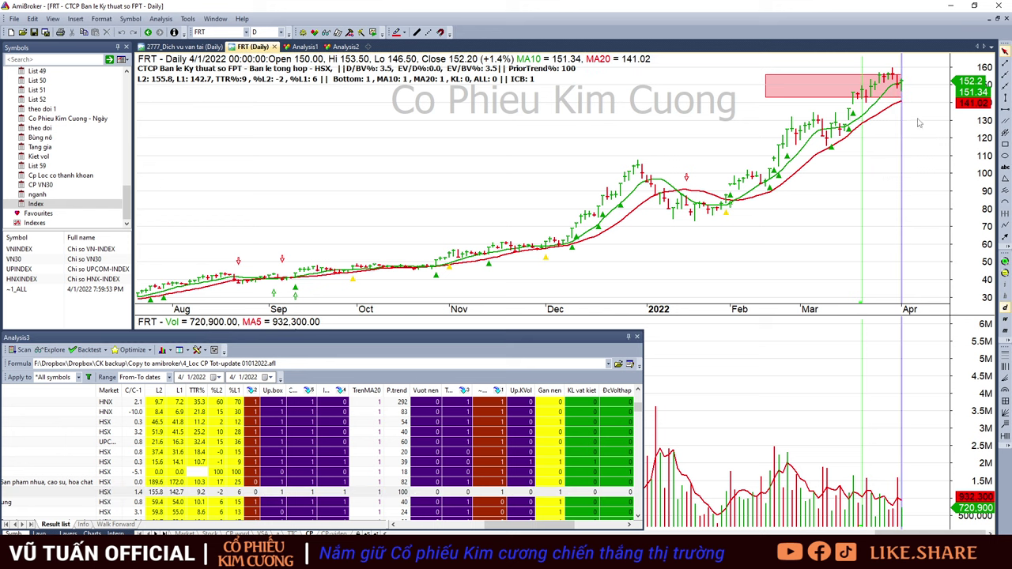
{"action": "left_click", "coordinate": [899, 118]}
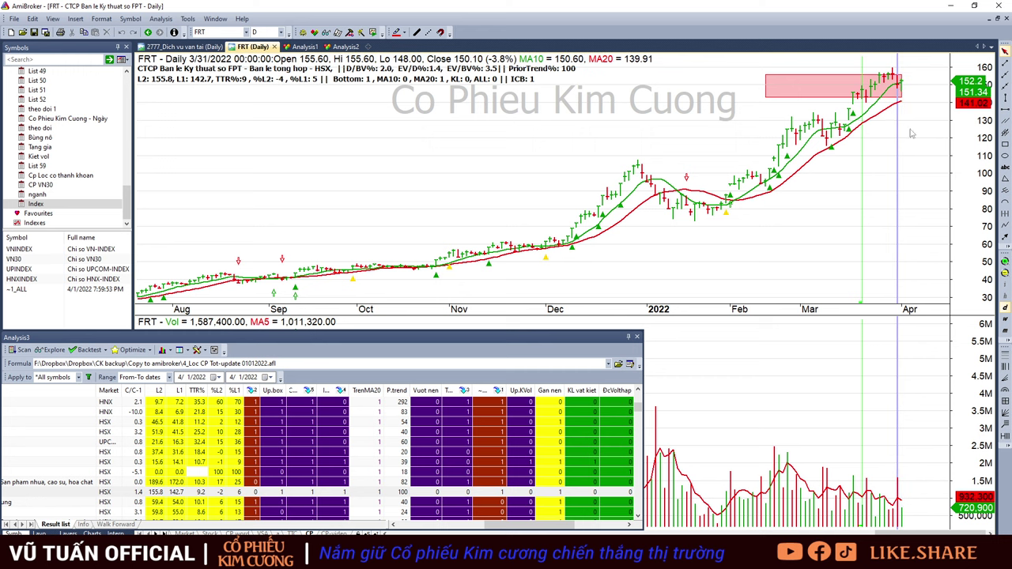
- Open the CMG chart to examine its base box, and look through the results further down the list
{"action": "scroll", "coordinate": [490, 480], "scroll_direction": "down", "scroll_amount": 2}
{"action": "left_click", "coordinate": [507, 444]}
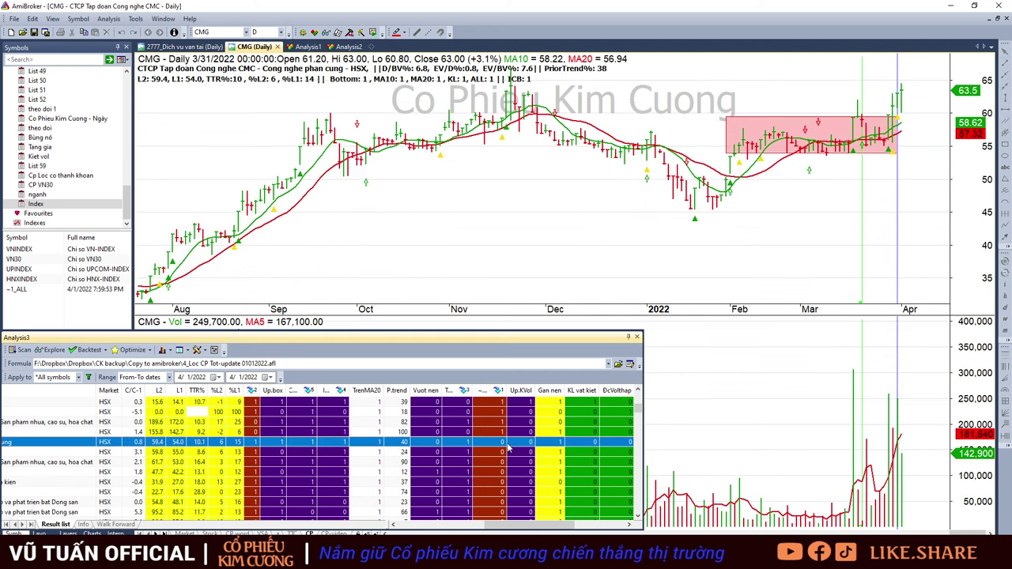
{"action": "scroll", "coordinate": [484, 448], "scroll_direction": "down", "scroll_amount": 4}
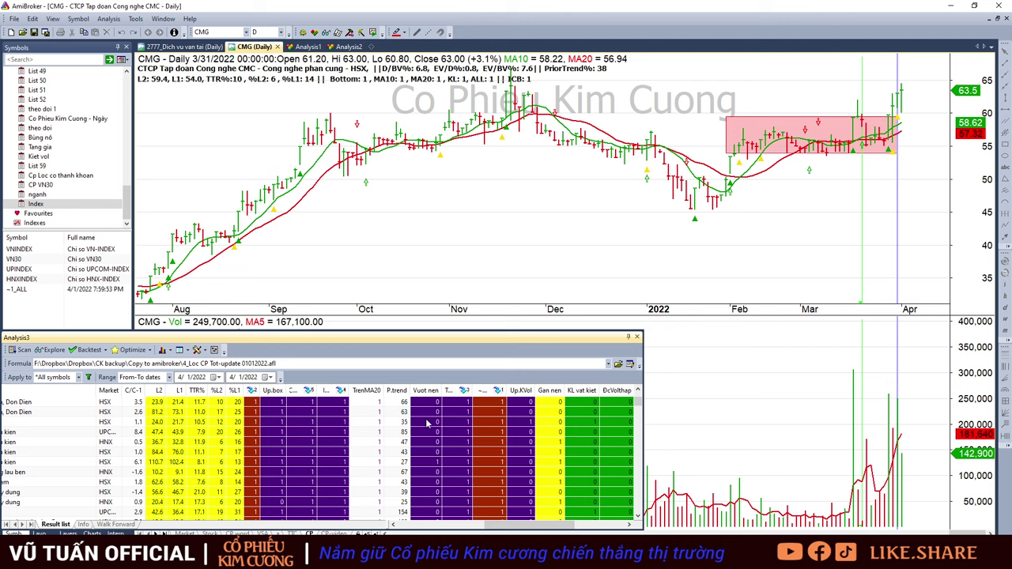
- Switch to the CP Kim Cương 04.04.2022 workbook in Excel and highlight the stock table to look over all its columns
{"action": "left_click", "coordinate": [148, 554]}
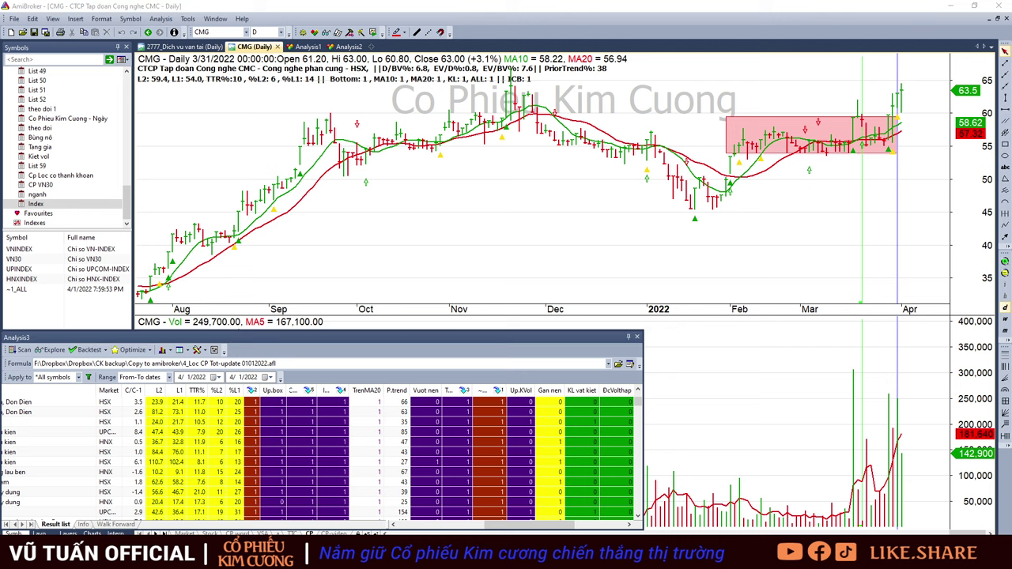
{"action": "left_click", "coordinate": [131, 482]}
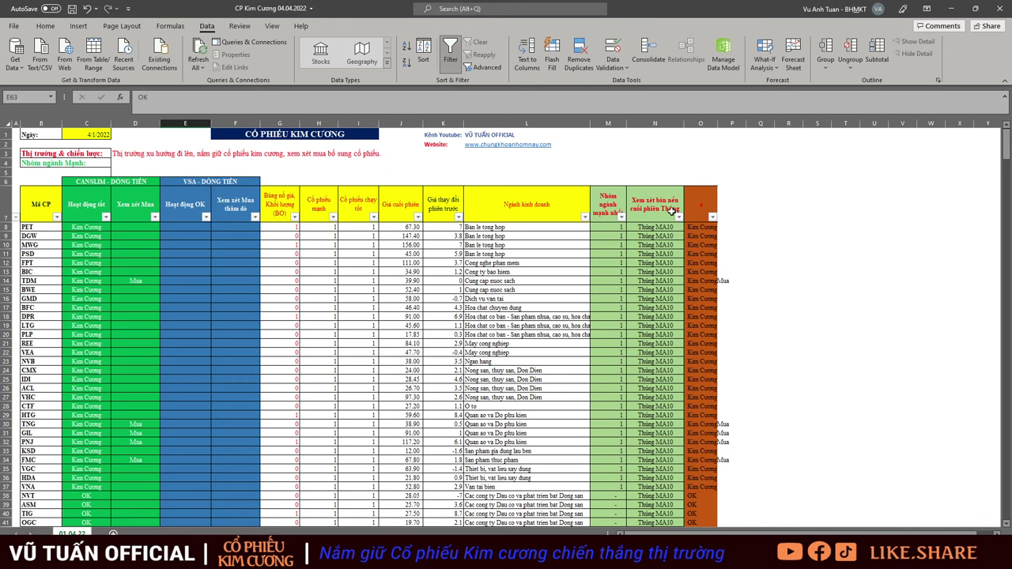
{"action": "left_click_drag", "start_coordinate": [731, 176], "coordinate": [6, 426]}
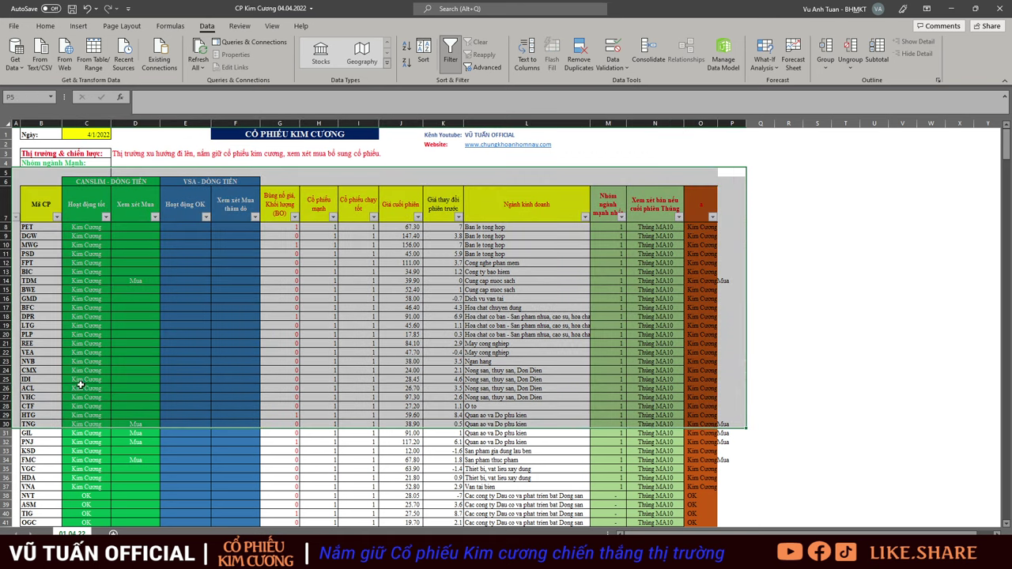
{"action": "left_click_drag", "start_coordinate": [754, 135], "coordinate": [22, 469]}
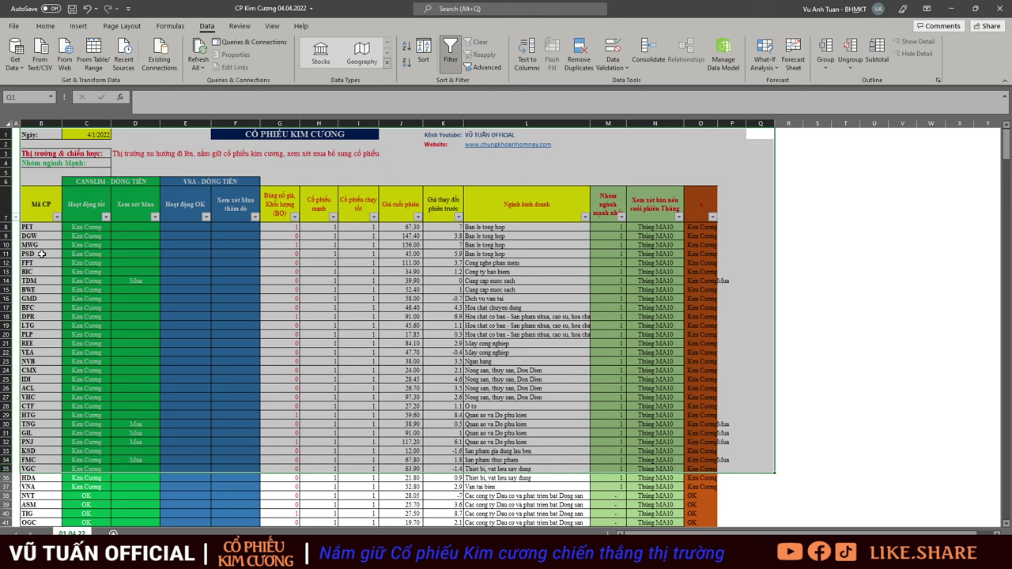
{"action": "mouse_move", "coordinate": [45, 210]}
{"action": "left_mouse_down"}
{"action": "mouse_move", "coordinate": [204, 380]}
{"action": "mouse_move", "coordinate": [668, 518]}
{"action": "left_mouse_up"}
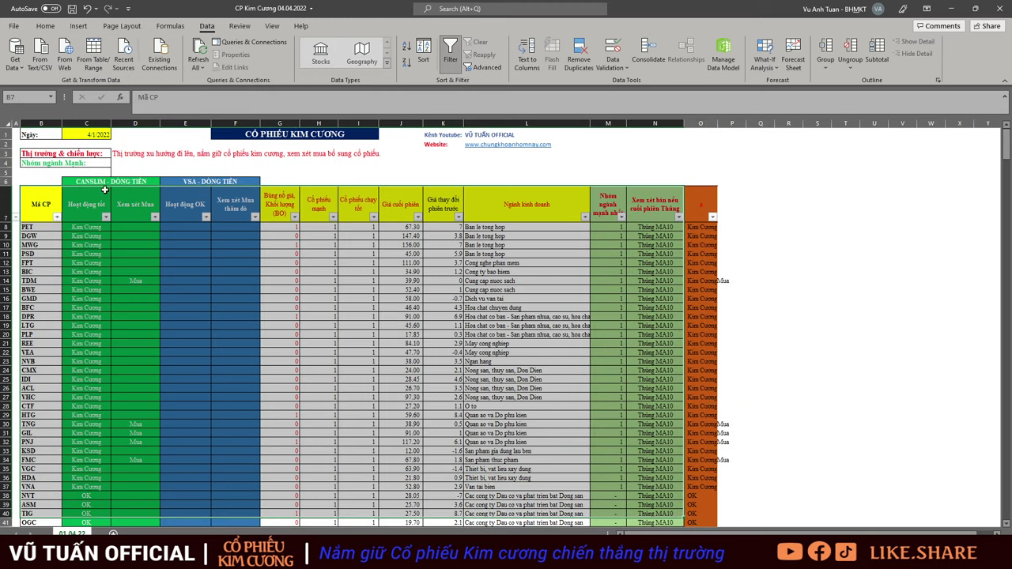
- Highlight the Kim Cương entries under Hoạt động tốt and their stock codes from PET to VNA for review
{"action": "left_click", "coordinate": [154, 162]}
{"action": "left_click_drag", "start_coordinate": [87, 229], "coordinate": [96, 480]}
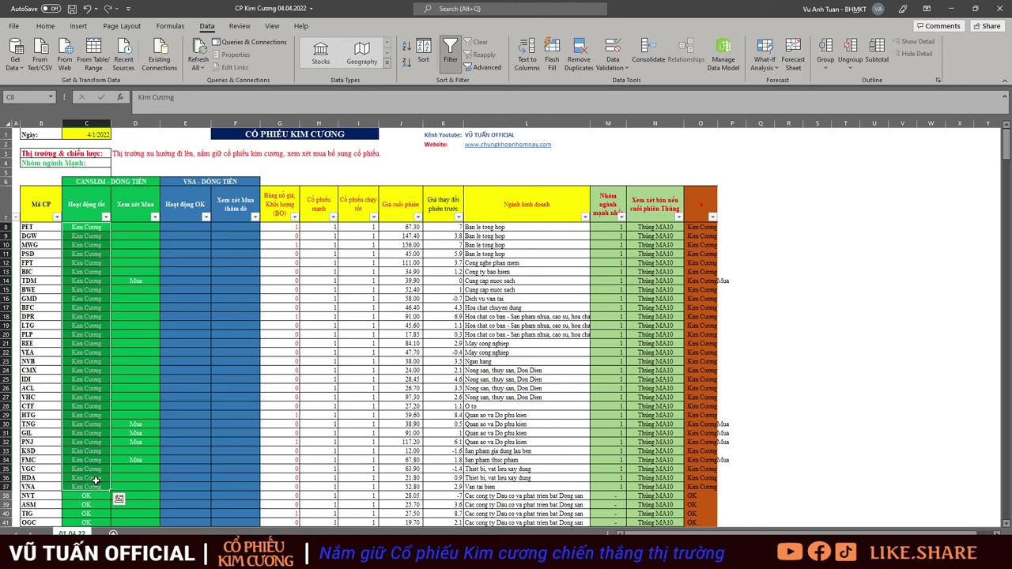
{"action": "key", "text": "Escape"}
{"action": "left_click_drag", "start_coordinate": [16, 136], "coordinate": [684, 481]}
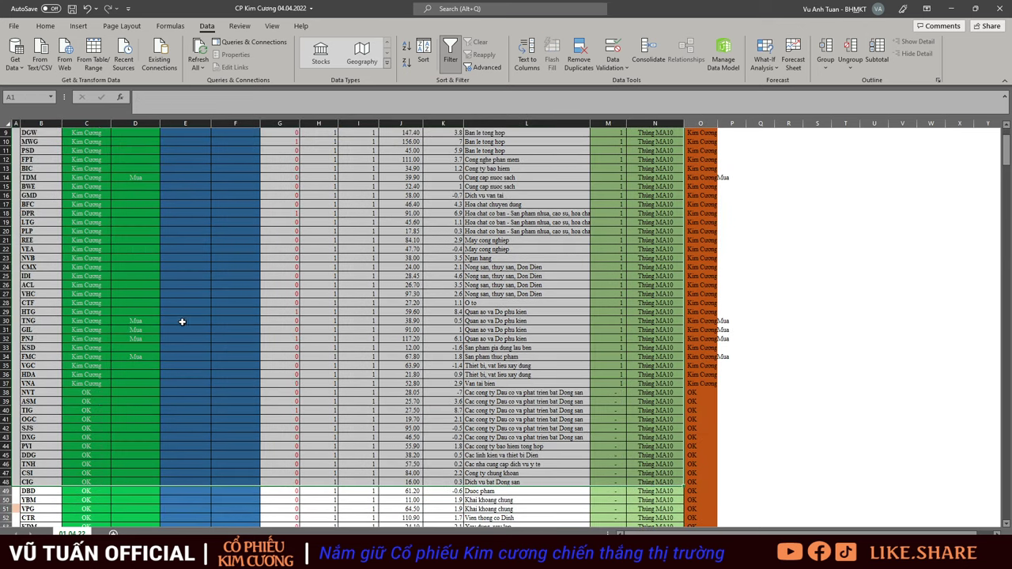
{"action": "key", "text": "ctrl+Home"}
{"action": "left_click_drag", "start_coordinate": [29, 229], "coordinate": [107, 393]}
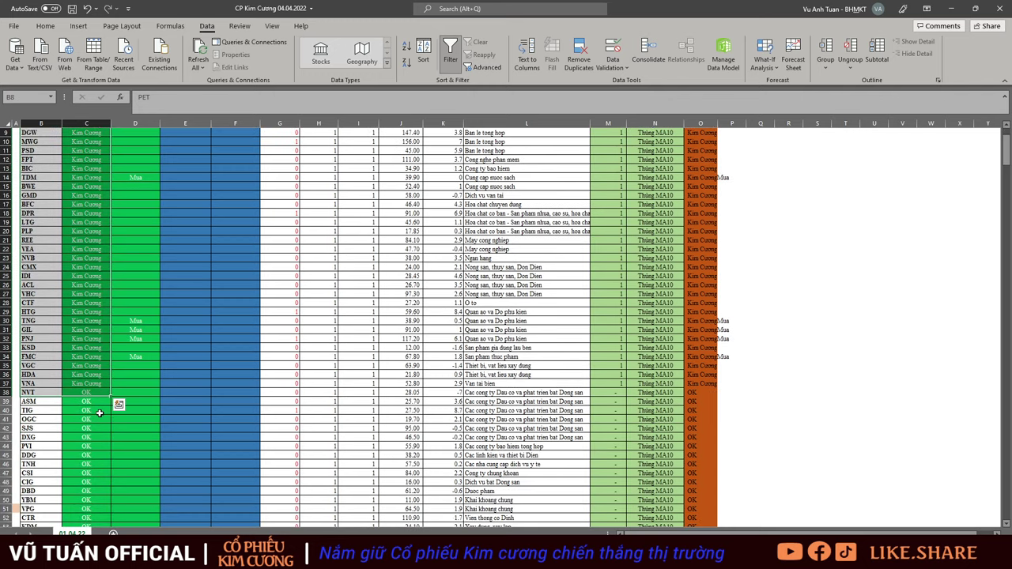
{"action": "scroll", "coordinate": [100, 414], "scroll_direction": "up", "scroll_amount": 3}
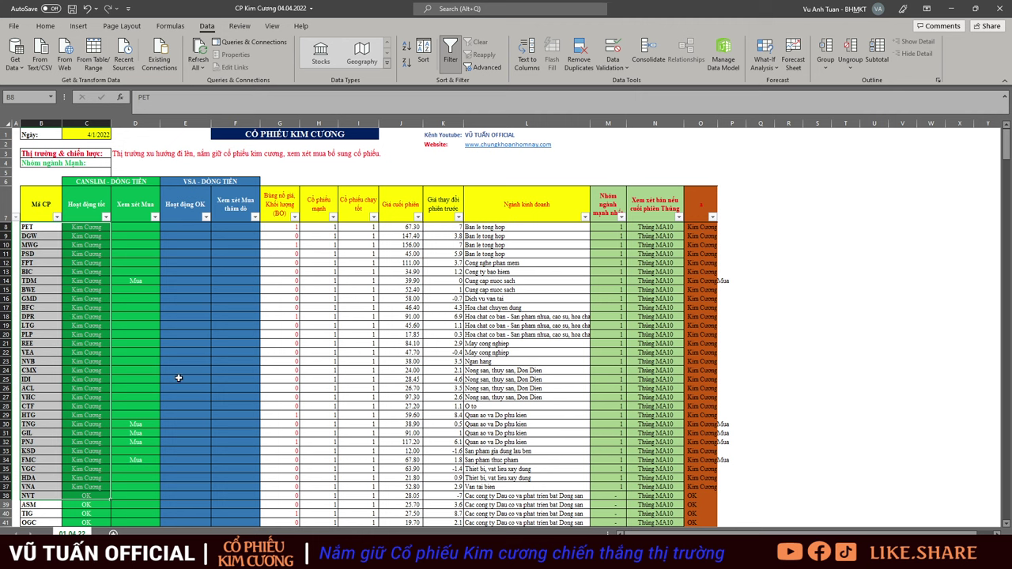
- Check the Mua entries for TDM, TNG and PNJ, and highlight the Thủng MA10 sell conditions starting from PET
{"action": "left_click", "coordinate": [137, 280]}
{"action": "left_click", "coordinate": [137, 424]}
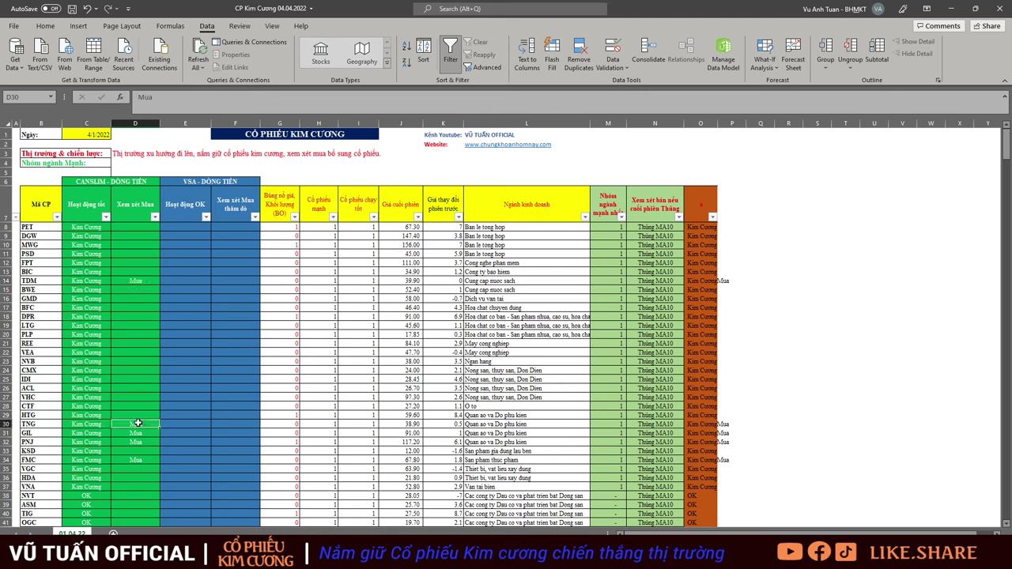
{"action": "left_click", "coordinate": [141, 442]}
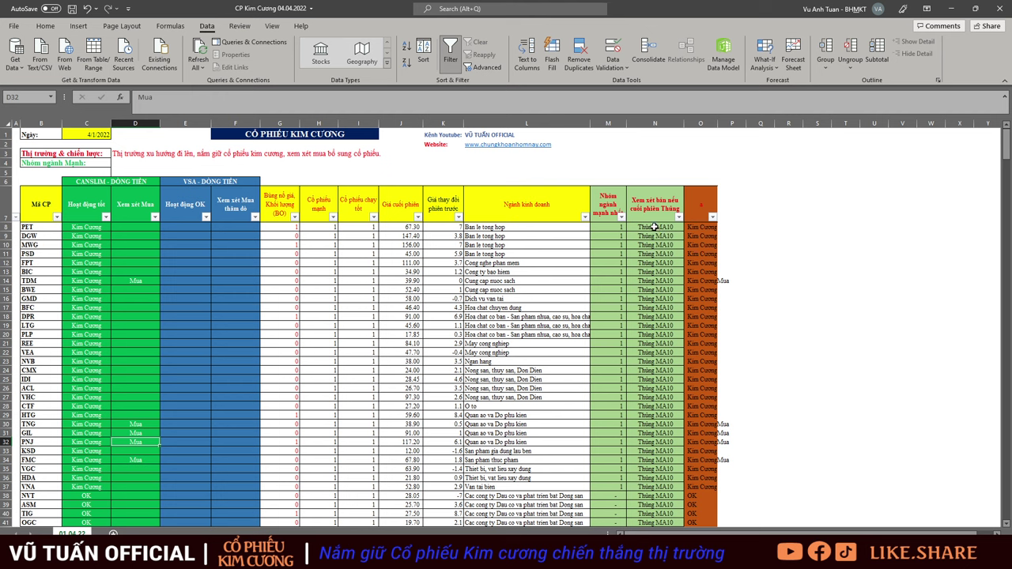
{"action": "left_click_drag", "start_coordinate": [655, 227], "coordinate": [657, 492]}
- Highlight the VSA rows marked OK from CMG to VOS, and switch to the Kim Cương stock summary image in Photos
{"action": "scroll", "coordinate": [283, 371], "scroll_direction": "down", "scroll_amount": 4}
{"action": "scroll", "coordinate": [242, 369], "scroll_direction": "down", "scroll_amount": 1}
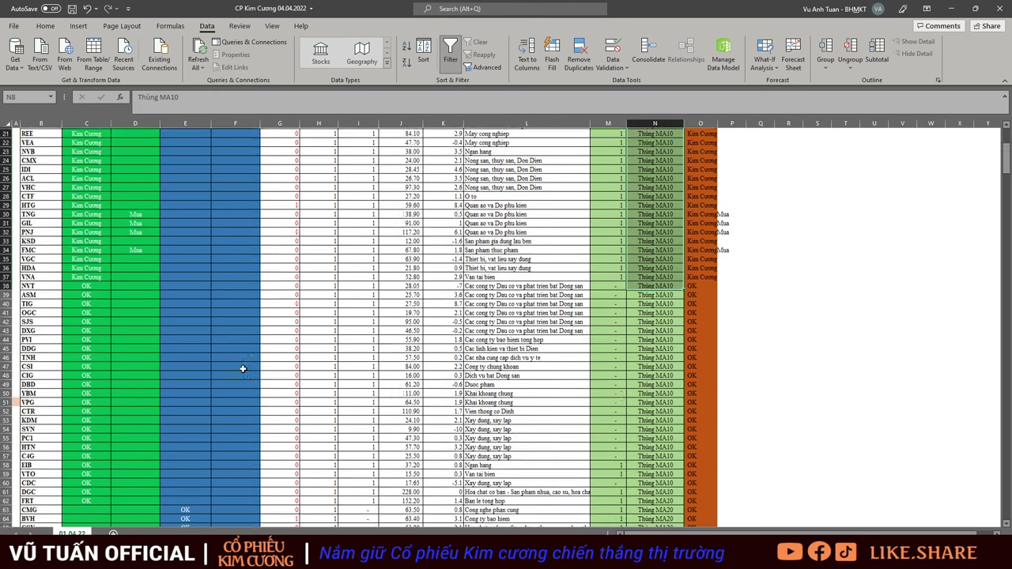
{"action": "scroll", "coordinate": [243, 368], "scroll_direction": "down", "scroll_amount": 1}
{"action": "scroll", "coordinate": [194, 475], "scroll_direction": "down", "scroll_amount": 3}
{"action": "left_click_drag", "start_coordinate": [187, 394], "coordinate": [656, 435]}
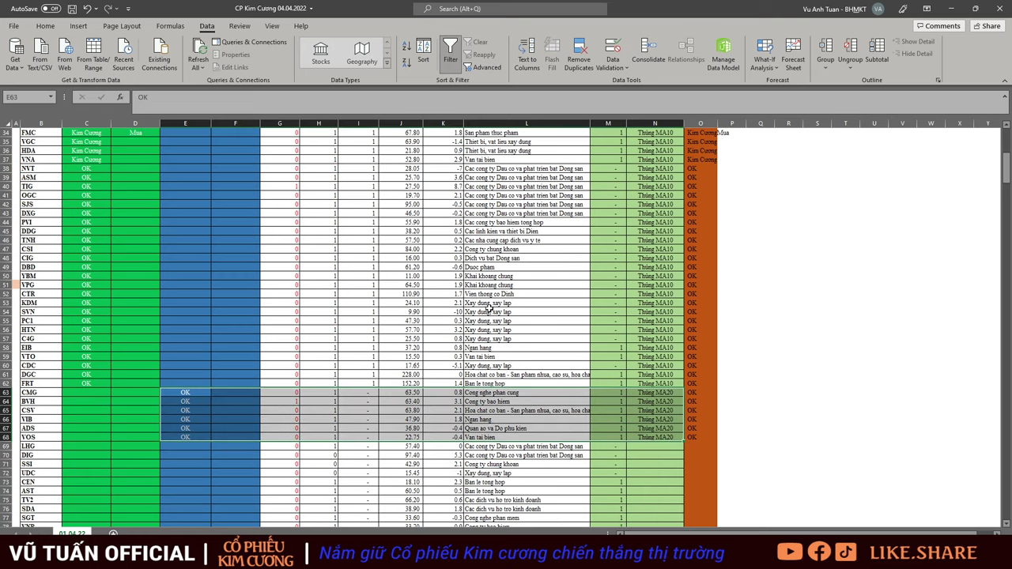
{"action": "scroll", "coordinate": [488, 307], "scroll_direction": "up", "scroll_amount": 11}
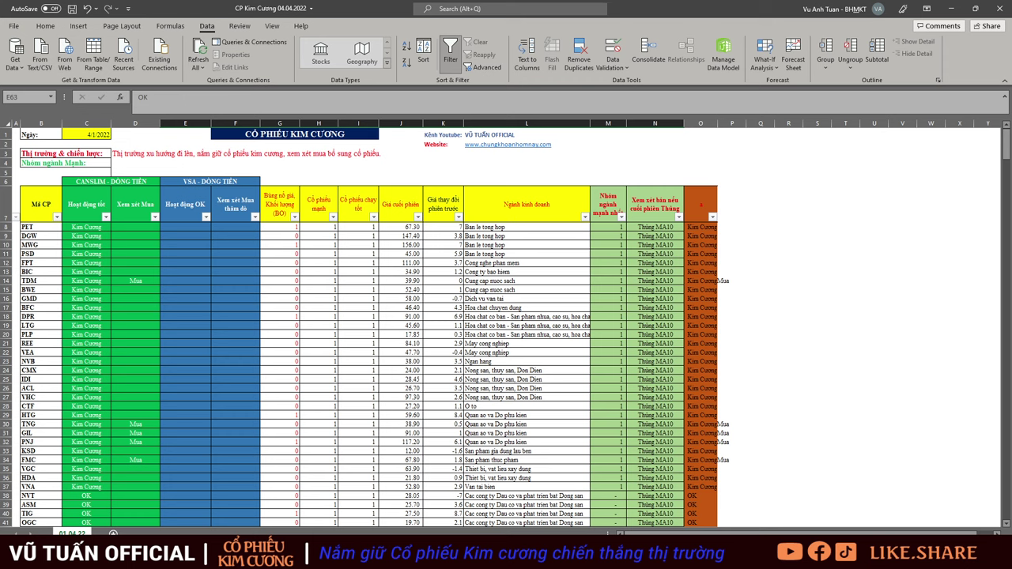
{"action": "key", "text": "alt+Tab"}
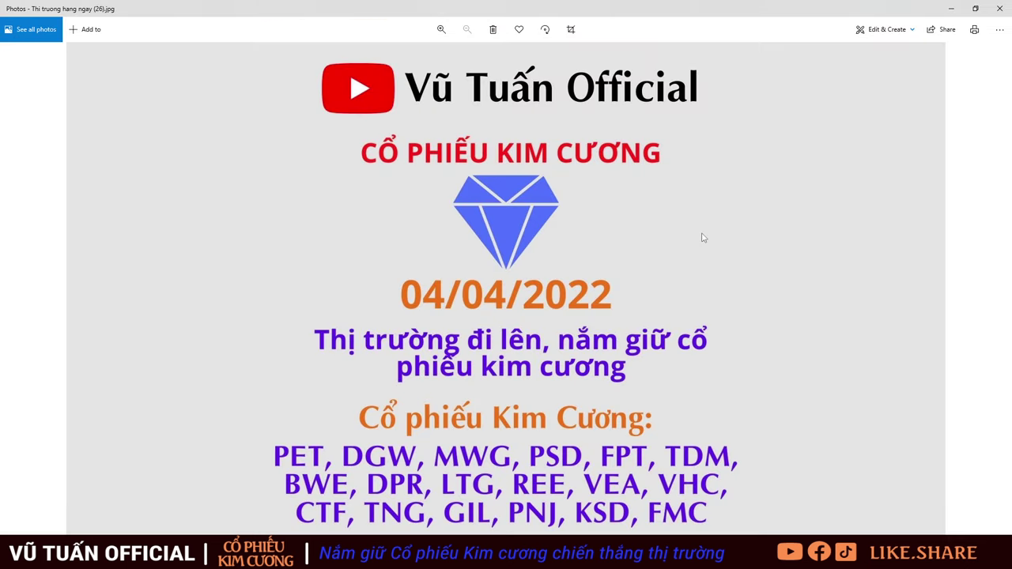